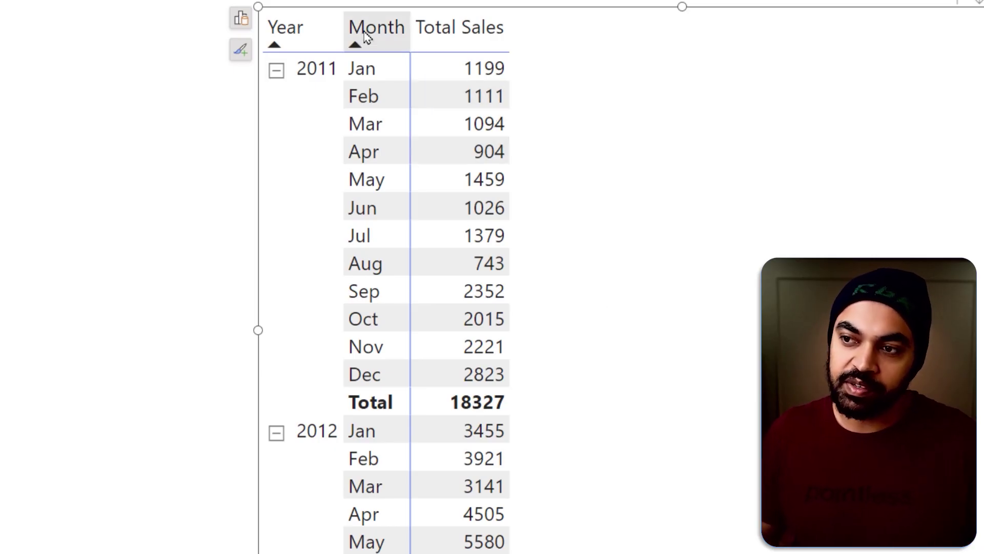
pyautogui.moveTo(315, 13)
pyautogui.mouseDown()
pyautogui.moveTo(314, 51)
pyautogui.moveTo(328, 40)
pyautogui.mouseUp()
pyautogui.moveTo(380, 10)
pyautogui.mouseDown()
pyautogui.moveTo(378, 36)
pyautogui.moveTo(388, 29)
pyautogui.mouseUp()
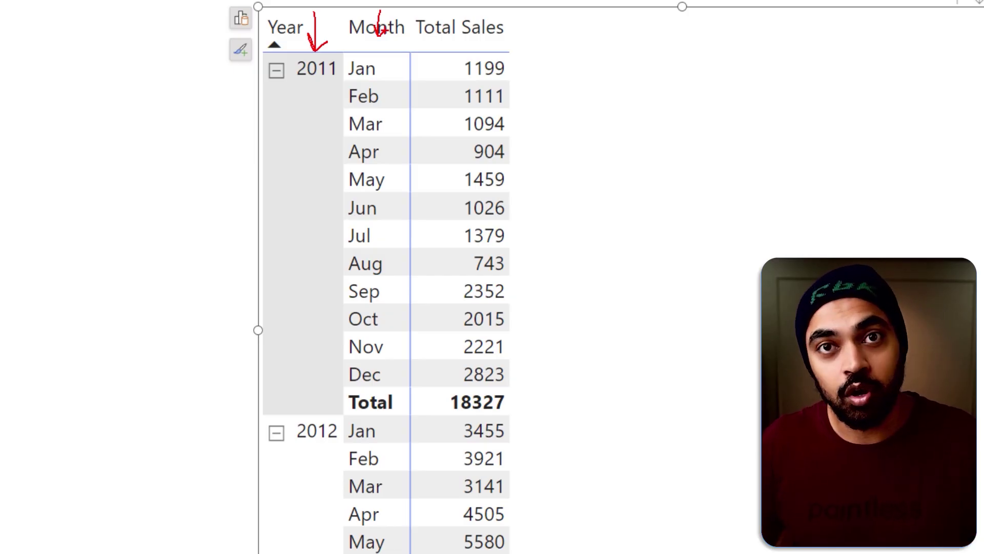
pyautogui.moveTo(258, 3); pyautogui.dragTo(410, 68)
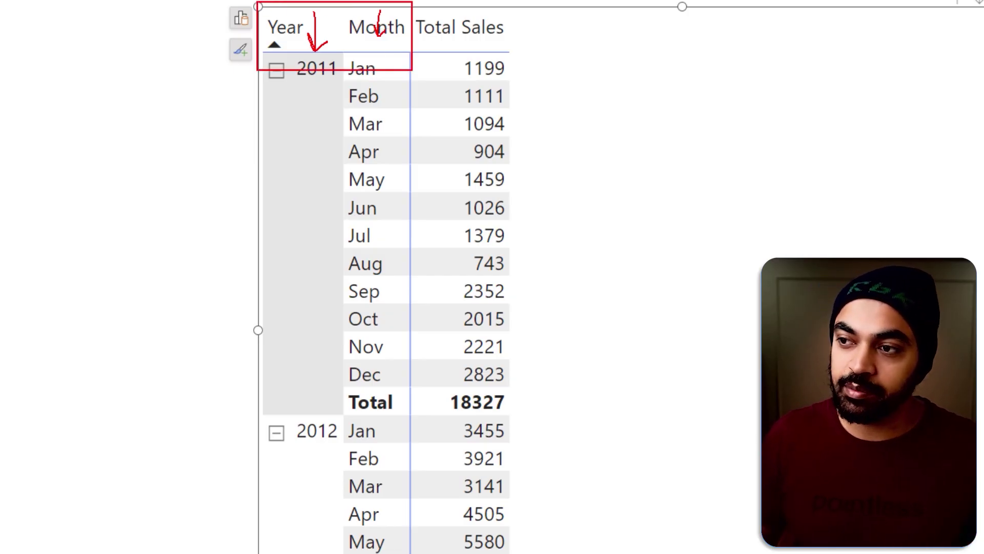
pyautogui.press('Escape')
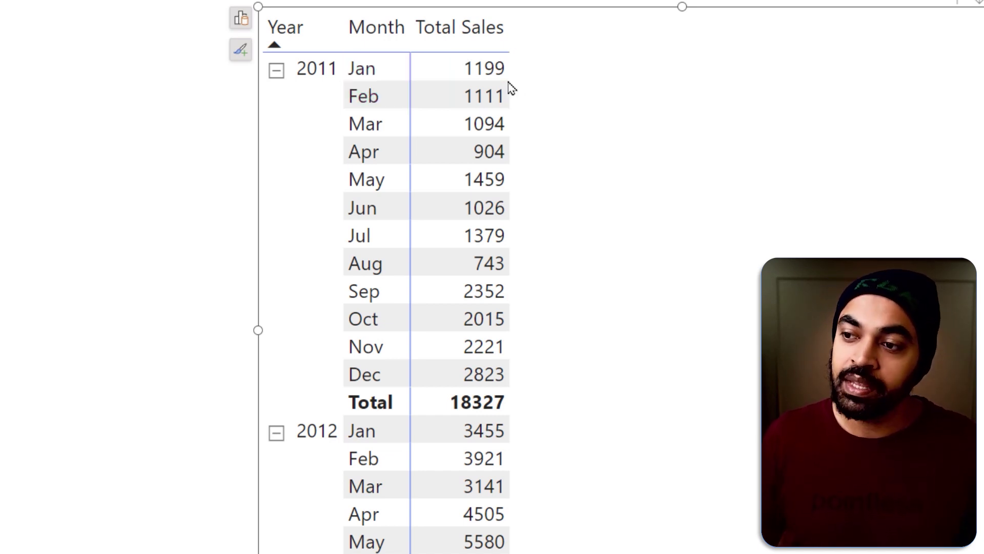
pyautogui.moveTo(509, 131); pyautogui.dragTo(589, 135)
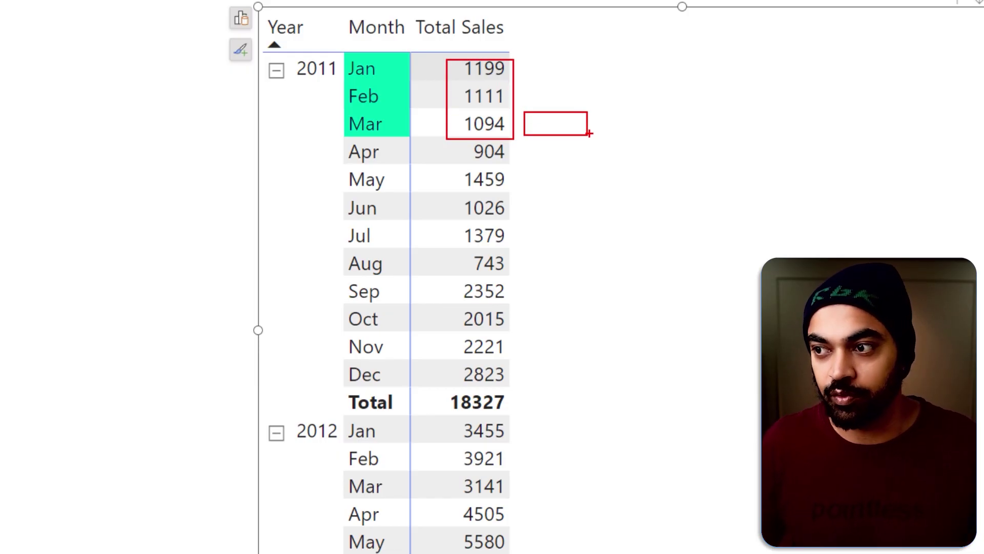
pyautogui.press('Escape')
pyautogui.hotkey('ctrl', '2')
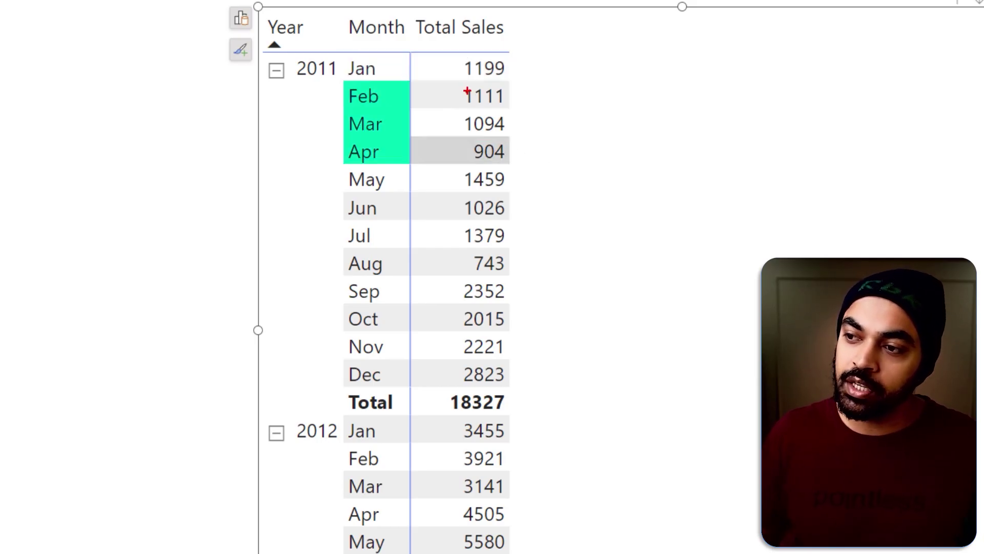
pyautogui.moveTo(475, 109)
pyautogui.mouseDown()
pyautogui.moveTo(512, 162)
pyautogui.moveTo(458, 109)
pyautogui.moveTo(509, 182)
pyautogui.mouseUp()
pyautogui.moveTo(458, 132); pyautogui.dragTo(512, 210)
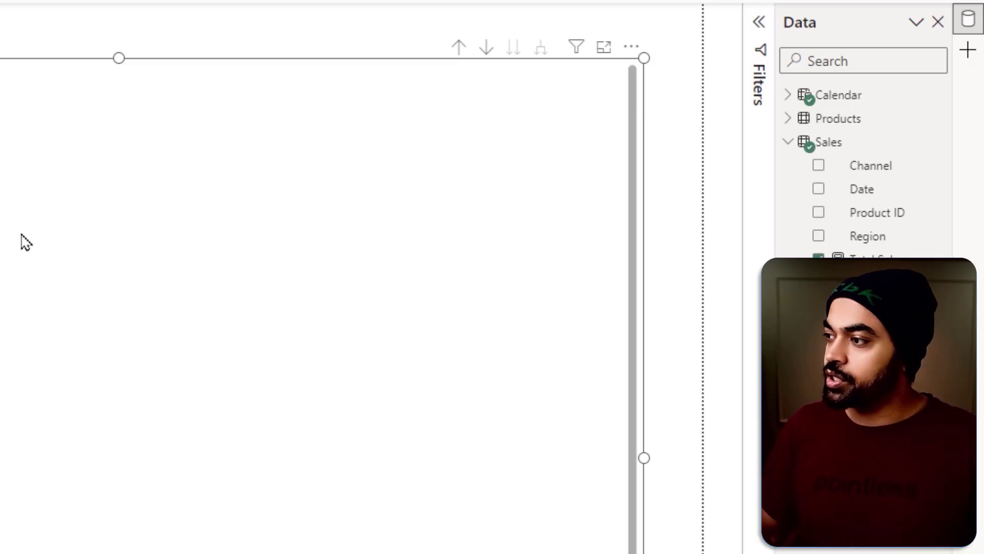
# Create a measure named Moving Avg in the Sales table and declare a variable called Period in its formula.
pyautogui.rightClick(852, 149)
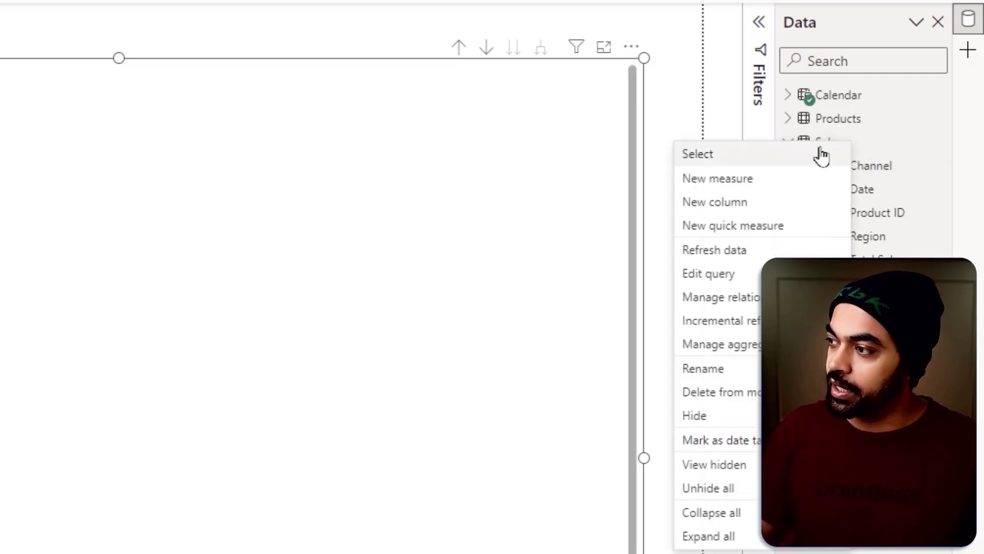
pyautogui.click(795, 180)
pyautogui.write('Moving Avg')
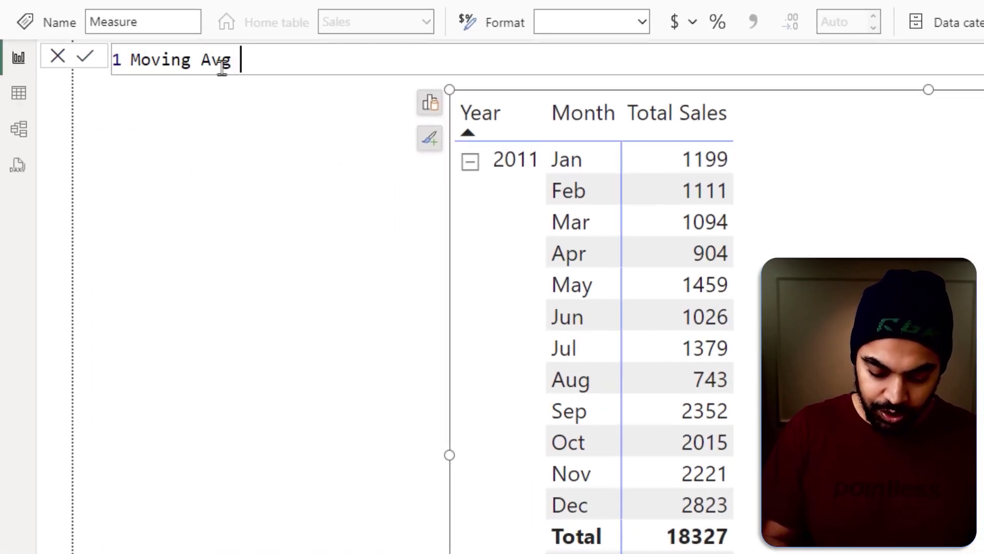
pyautogui.write(' =')
pyautogui.hotkey('shift', 'Return')
pyautogui.write('VAR ')
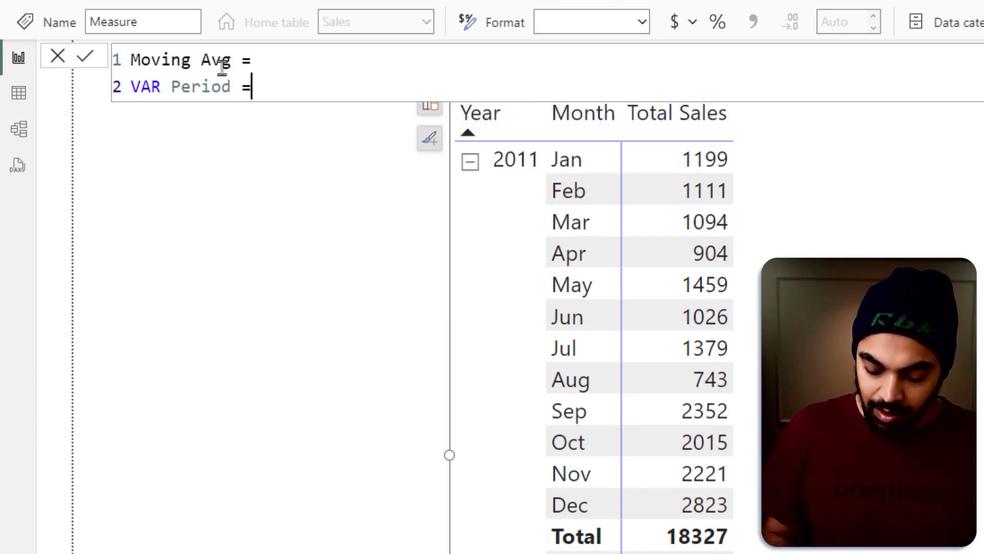
pyautogui.write('Period =')
pyautogui.hotkey('shift', 'Return')
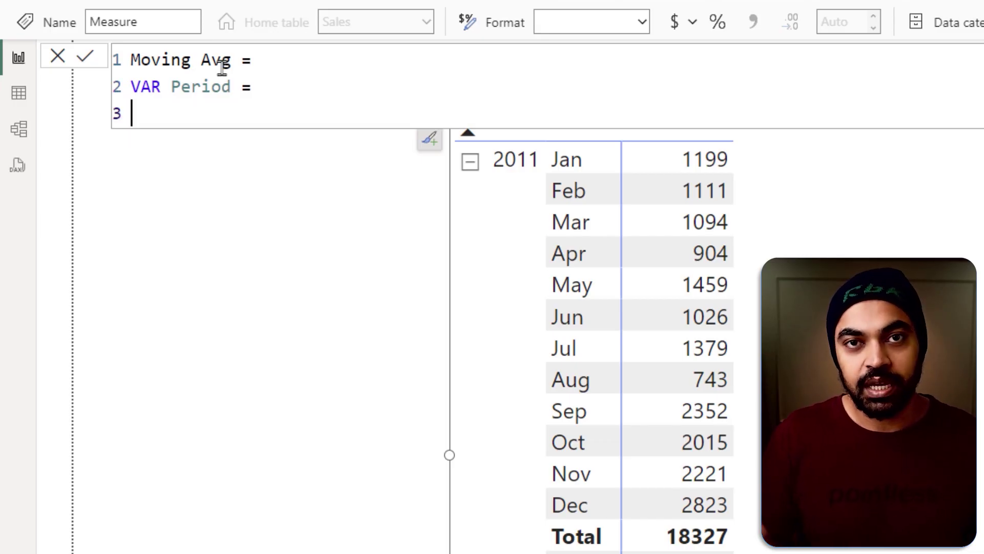
# Begin the Period variable's expression with DATESINPERIOD, using 'Calendar'[Date] as the dates argument.
pyautogui.write('dates')
pyautogui.press('Down')
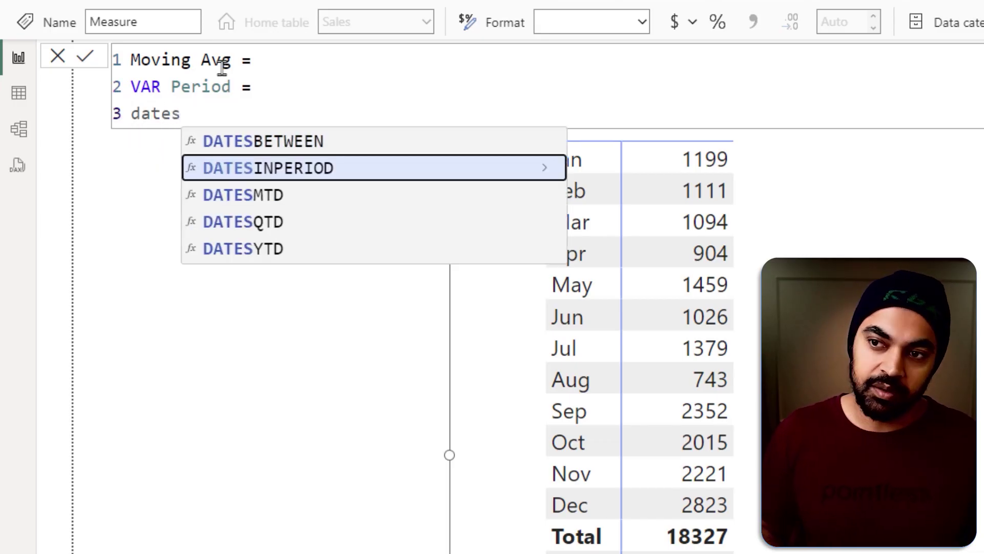
pyautogui.press('Tab')
pyautogui.write('(')
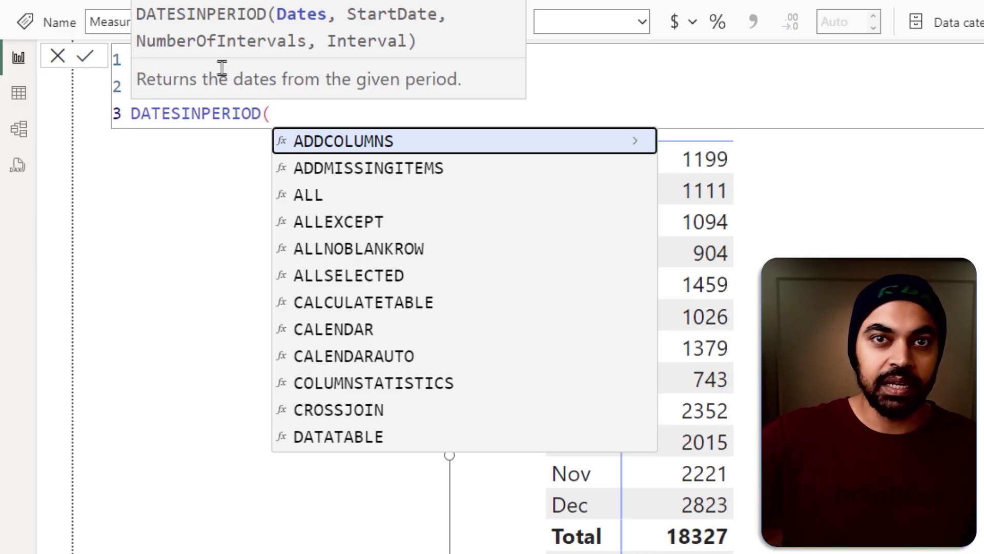
pyautogui.hotkey('shift', 'Return')
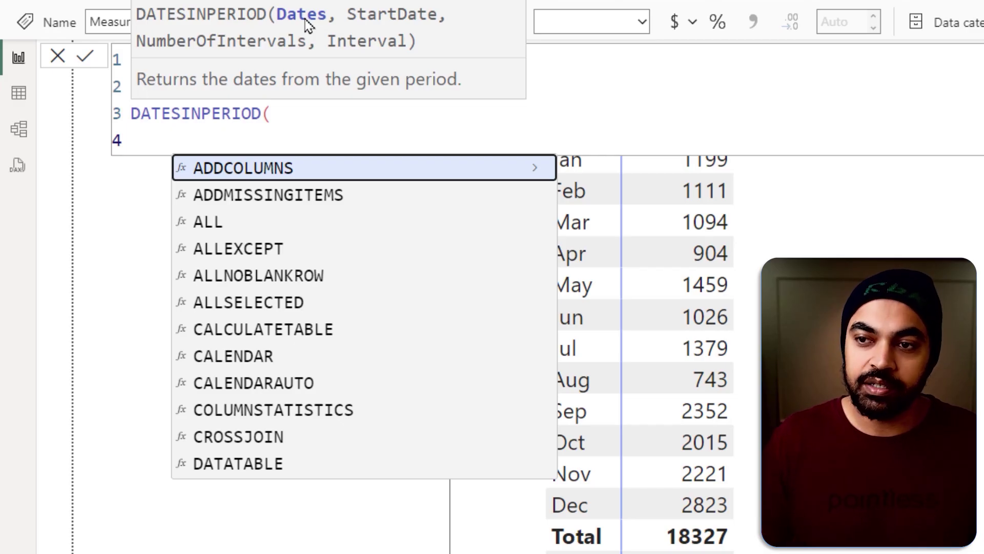
pyautogui.write('caln')
pyautogui.press('BackSpace')
pyautogui.press('Up')
pyautogui.press('Up')
pyautogui.press('Up')
pyautogui.press('Up')
pyautogui.press('Up')
pyautogui.press('Tab')
pyautogui.write(',')
pyautogui.hotkey('shift', 'Return')
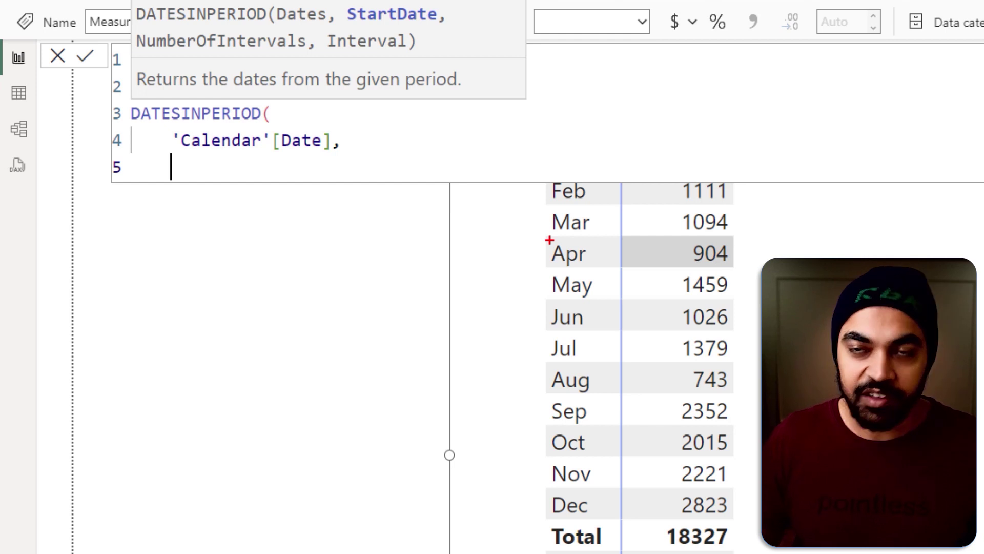
pyautogui.moveTo(552, 237); pyautogui.dragTo(734, 269)
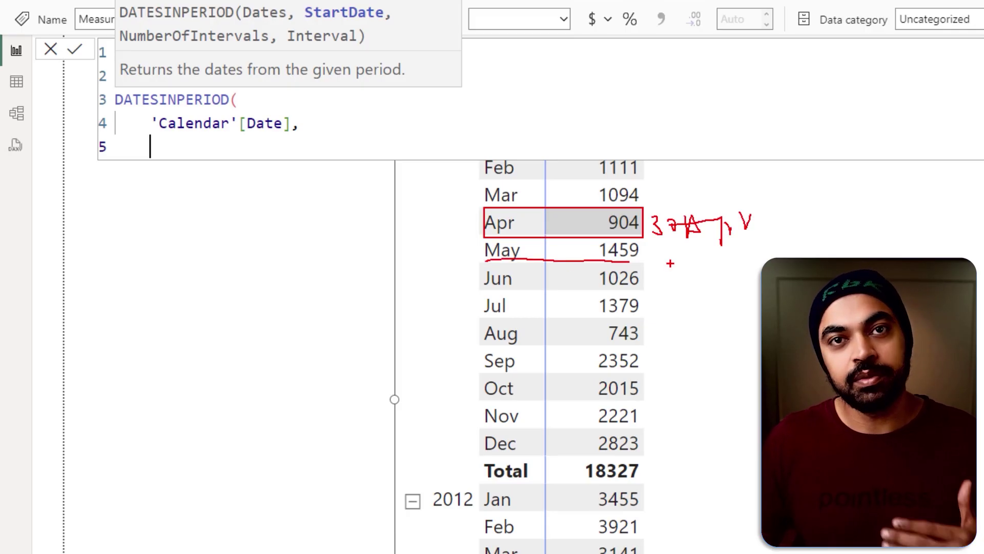
pyautogui.press('Escape')
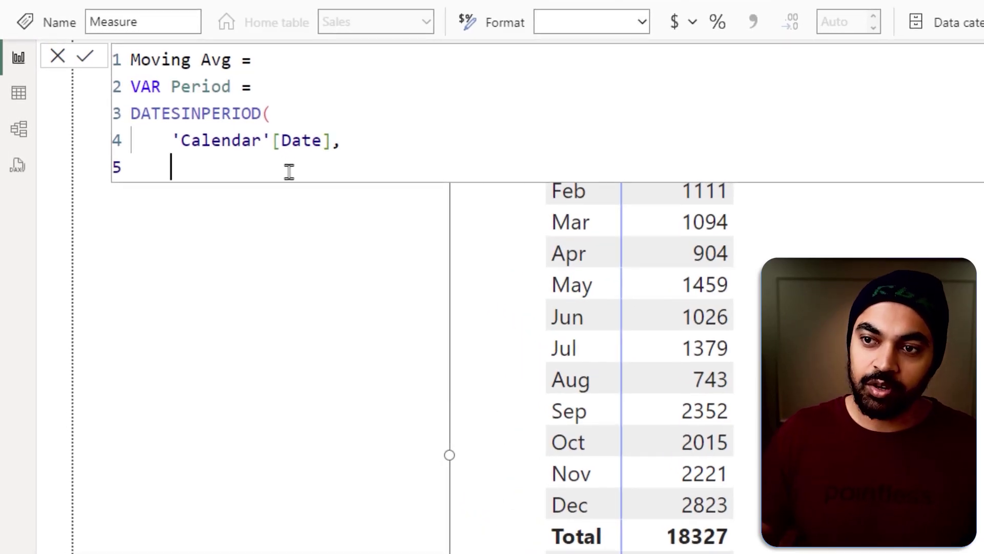
# Set the DATESINPERIOD start date to MAX('Calendar'[Date]).
pyautogui.write('max(caeln')
pyautogui.press('BackSpace')
pyautogui.press('BackSpace')
pyautogui.press('BackSpace')
pyautogui.press('Up')
pyautogui.press('Up')
pyautogui.press('Up')
pyautogui.press('Up')
pyautogui.press('Up')
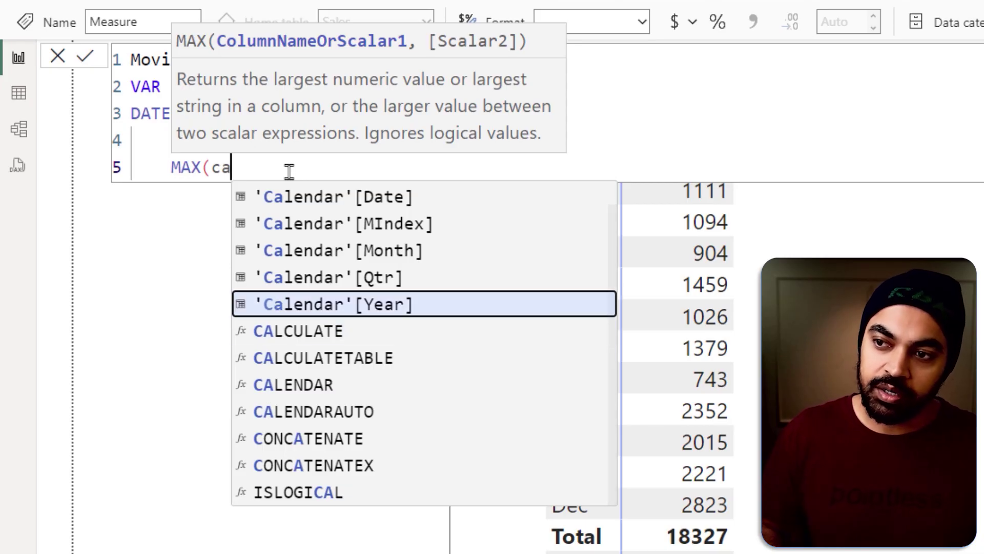
pyautogui.press('Tab')
pyautogui.write(')')
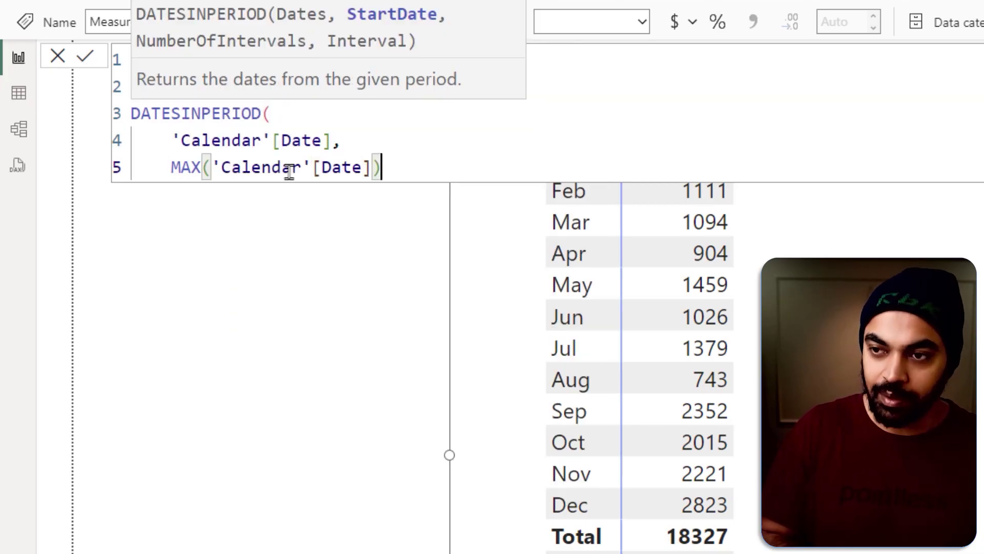
pyautogui.write(',')
pyautogui.hotkey('shift', 'Return')
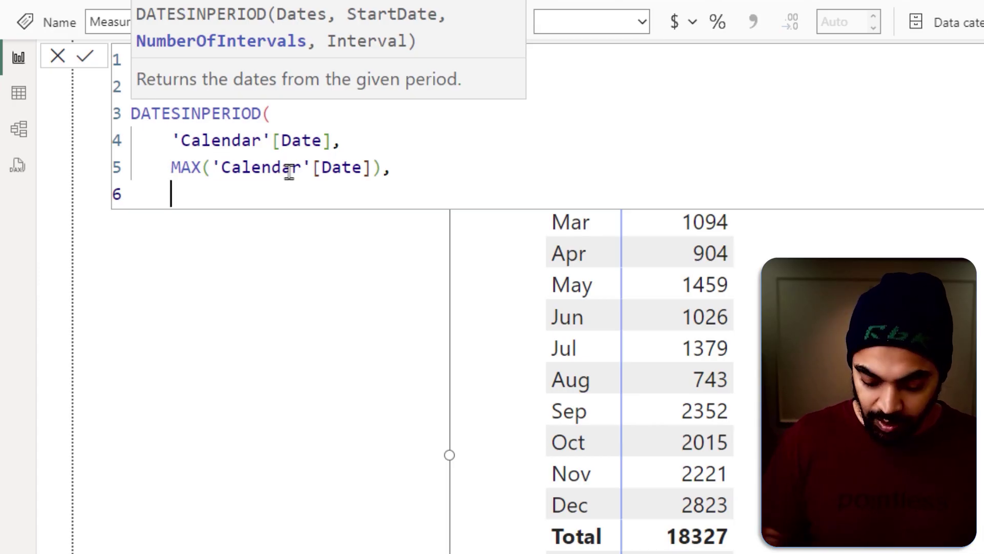
# Complete DATESINPERIOD with -3 intervals of MONTH, and add a RETURN line below the variable.
pyautogui.write('-3,')
pyautogui.hotkey('shift', 'Return')
pyautogui.press('Down')
pyautogui.press('Tab')
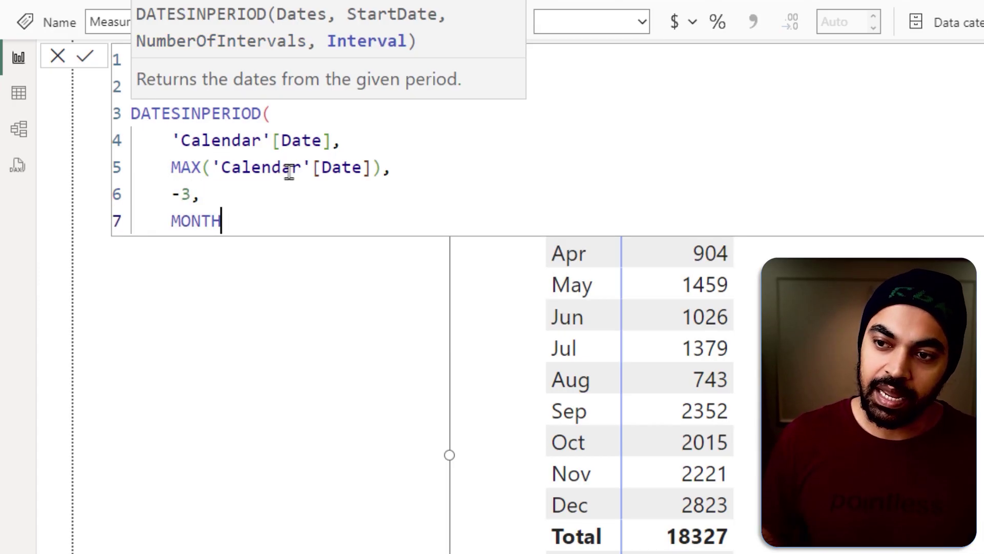
pyautogui.hotkey('shift', 'Return')
pyautogui.write(')')
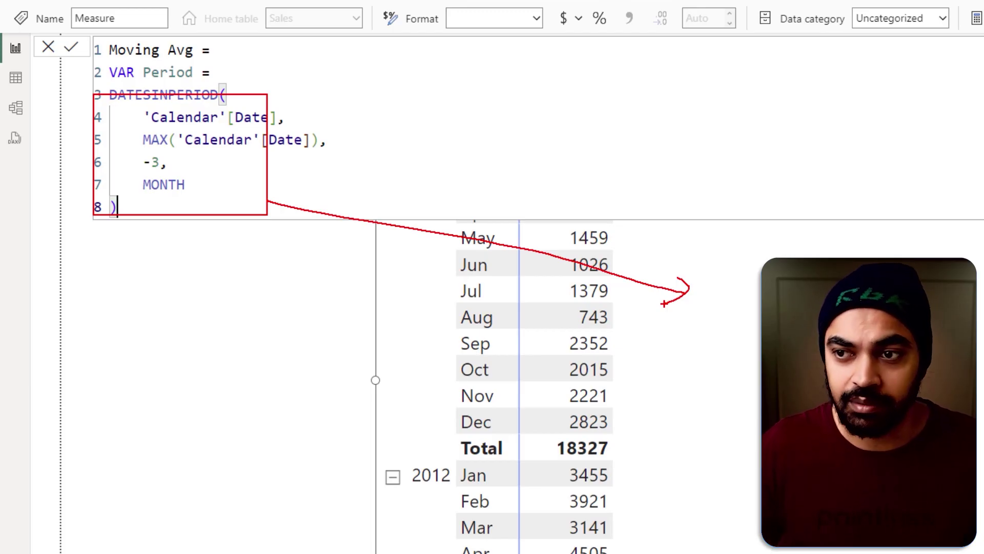
pyautogui.hotkey('shift', 'Return')
pyautogui.write('RETURN')
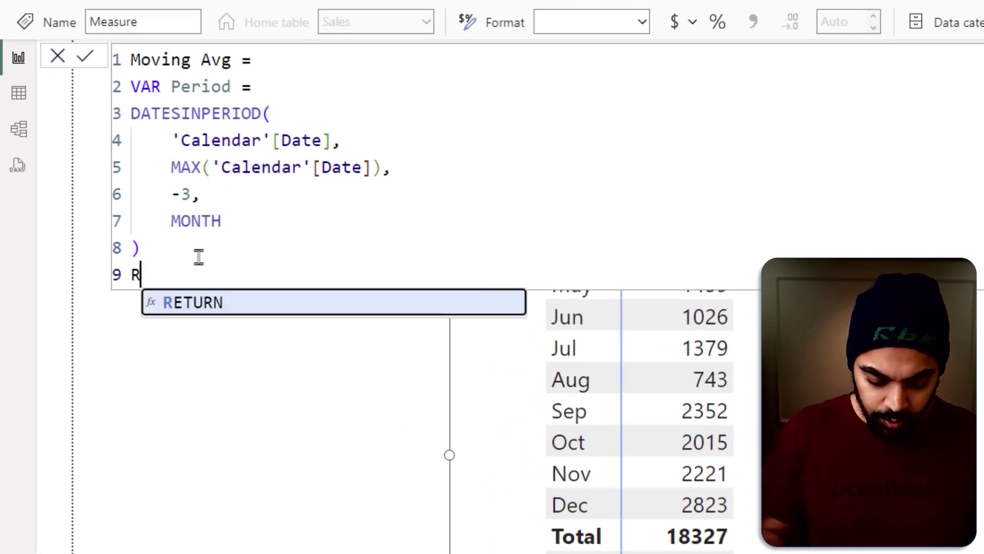
pyautogui.hotkey('shift', 'Return')
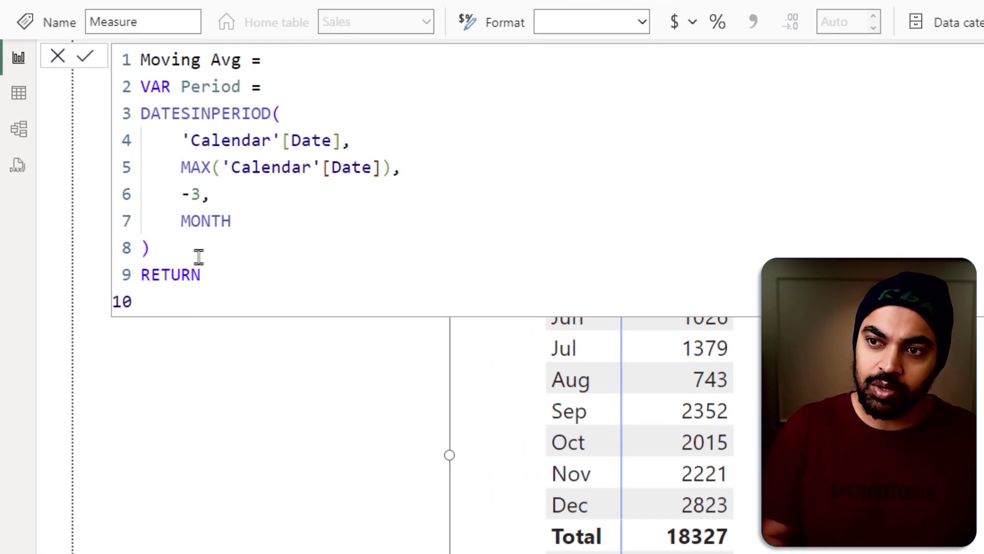
# Make the measure return COUNTROWS(Period) and add Moving Avg to the matrix of years and months.
pyautogui.press('Tab')
pyautogui.write('count')
pyautogui.press('Down')
pyautogui.press('Down')
pyautogui.press('Down')
pyautogui.press('Down')
pyautogui.press('Tab')
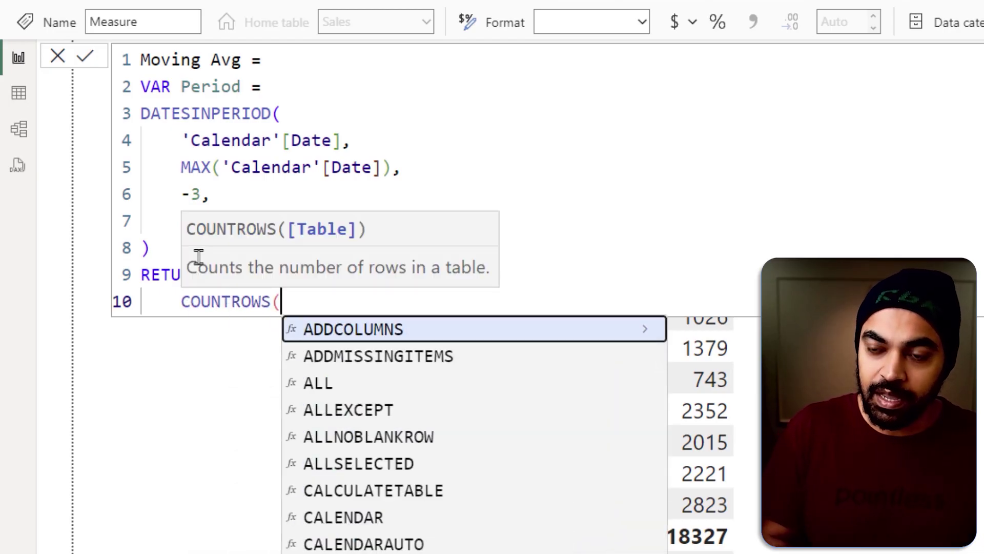
pyautogui.write('per')
pyautogui.press('Tab')
pyautogui.write(')')
pyautogui.press('Return')
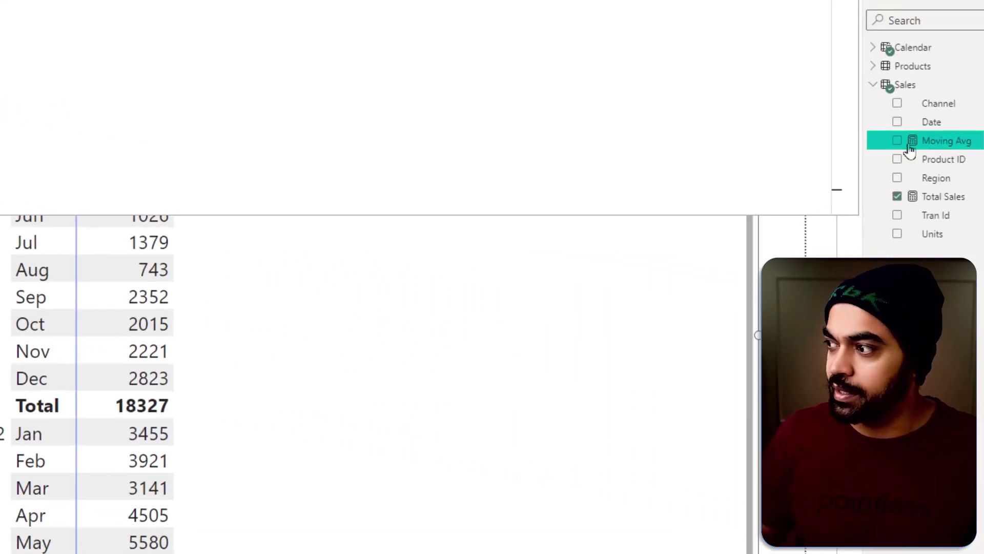
pyautogui.moveTo(910, 148); pyautogui.dragTo(528, 264)
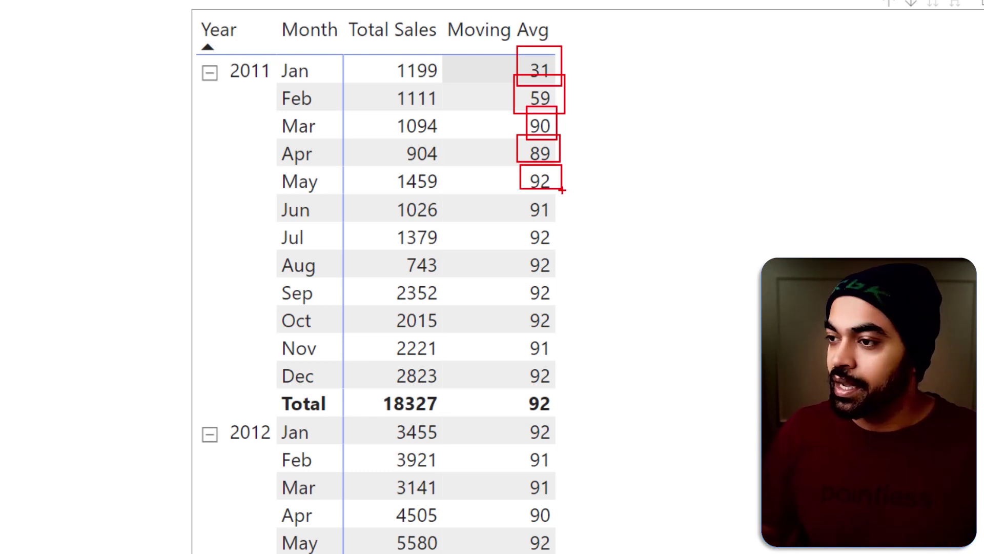
# Reopen the Moving Avg formula and remove the COUNTROWS(Period) expression after RETURN.
pyautogui.click(826, 145)
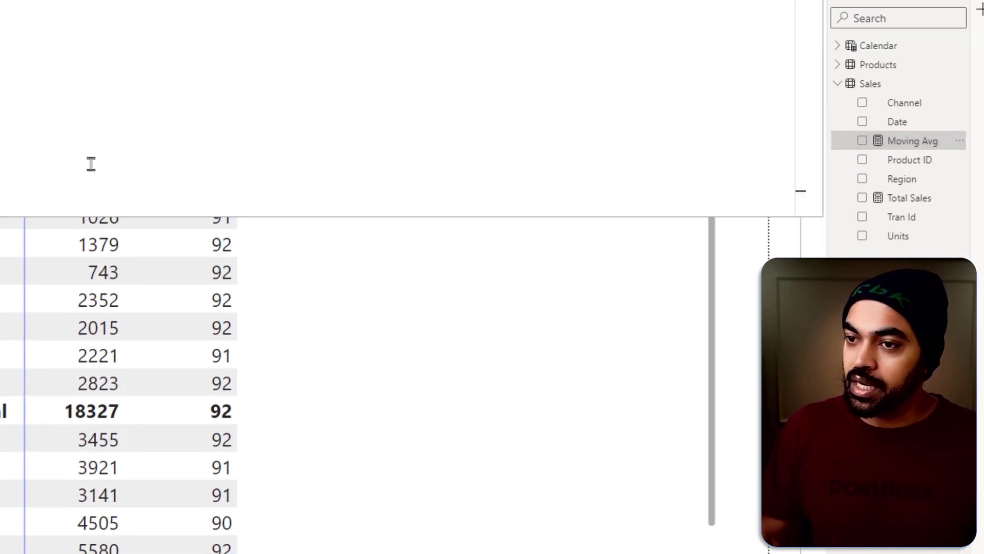
pyautogui.press('Down')
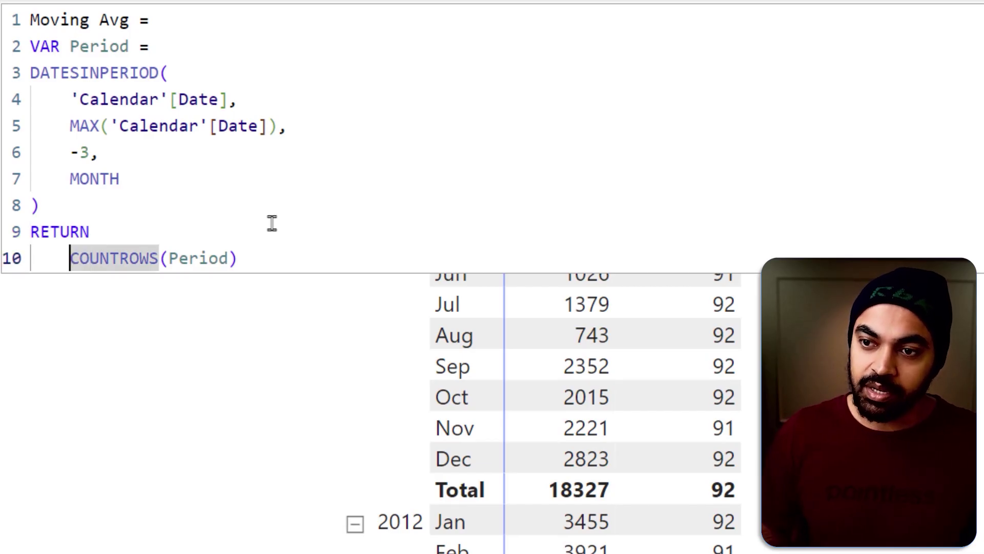
pyautogui.hotkey('shift', 'End')
pyautogui.press('Delete')
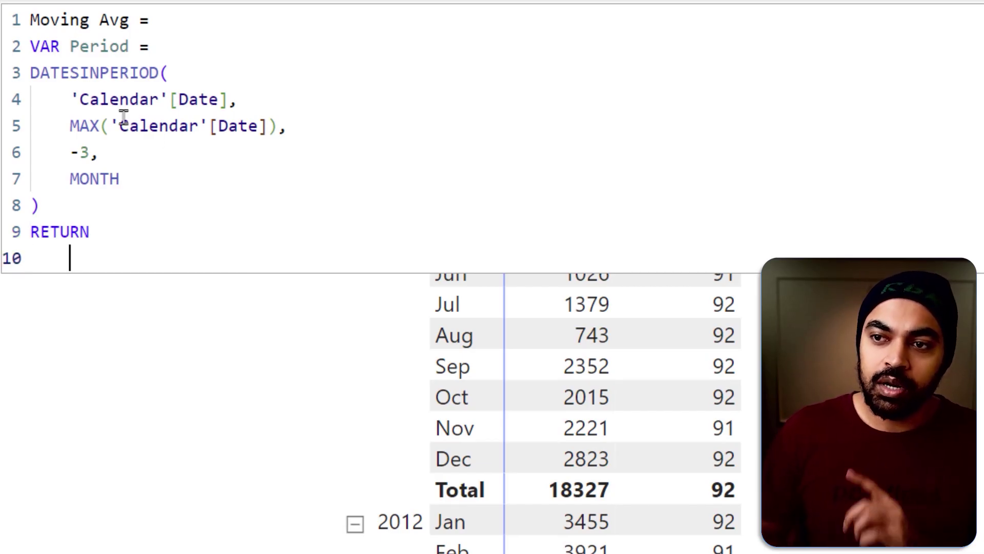
# Declare a second variable named TotalSales between the Period variable and RETURN.
pyautogui.moveTo(61, 72); pyautogui.dragTo(52, 200)
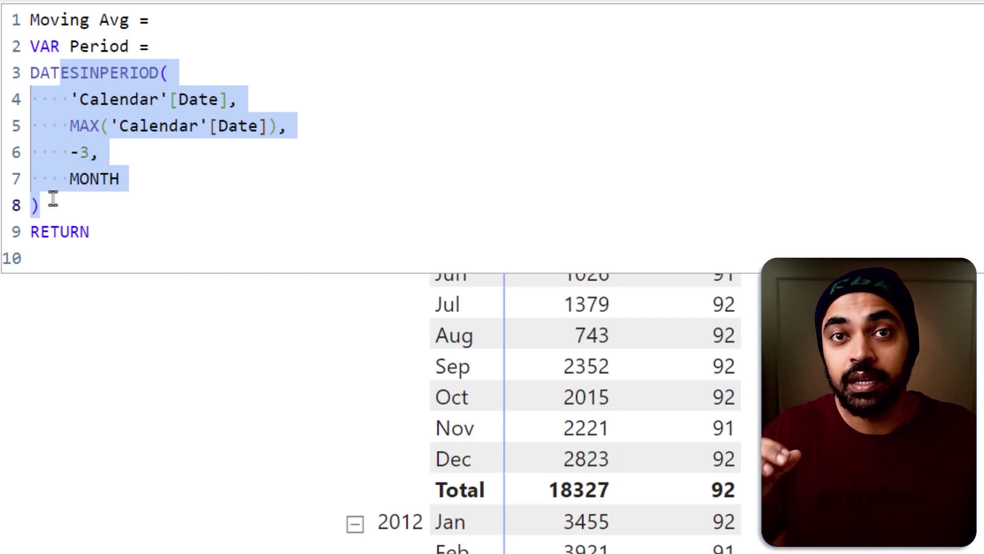
pyautogui.click(64, 260)
pyautogui.press('Up')
pyautogui.press('Up')
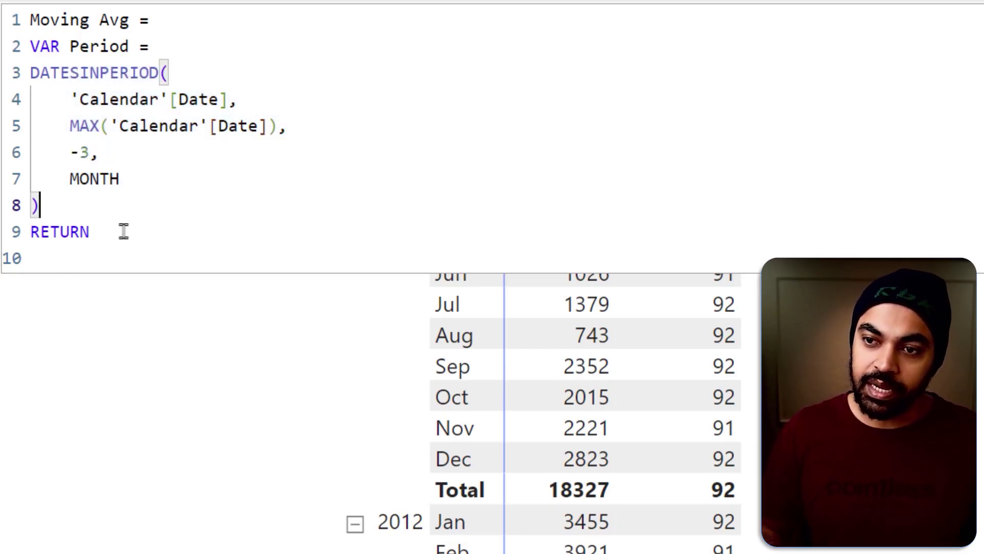
pyautogui.press('Return')
pyautogui.write('VAR Total')
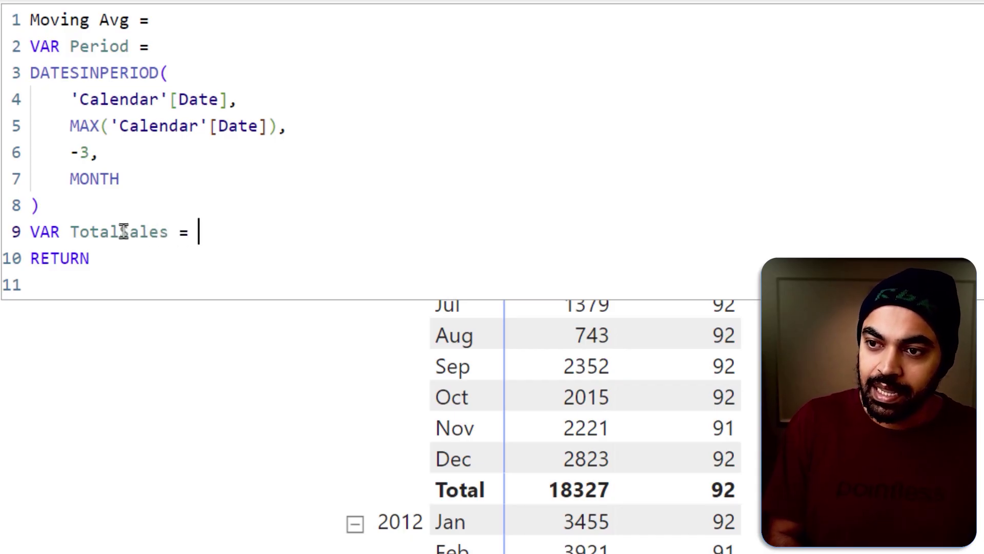
pyautogui.write('Sales =')
pyautogui.press('Return')
# Define the TotalSales variable as CALCULATE of the [Total Sales] measure filtered by Period.
pyautogui.write('cal')
pyautogui.press('Tab')
pyautogui.press('Return')
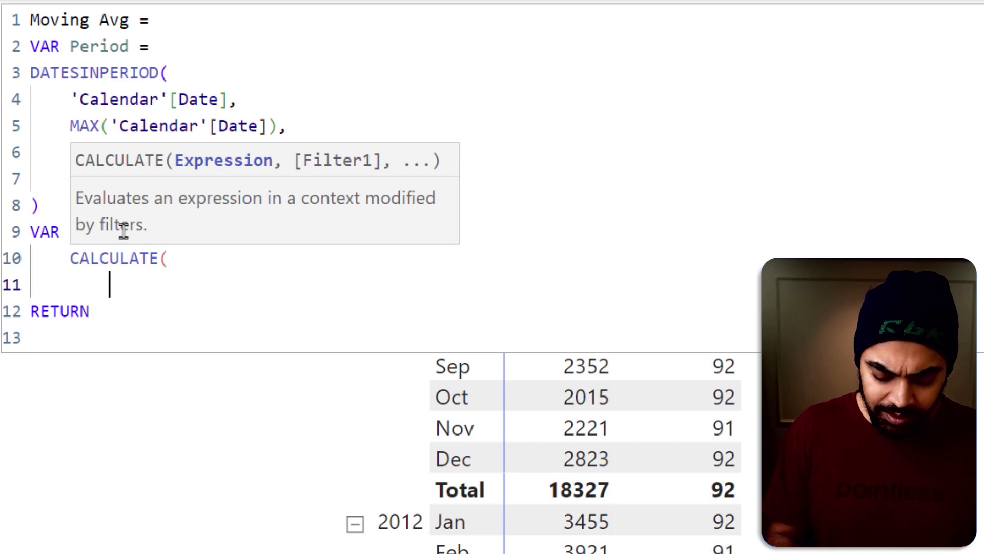
pyautogui.write('tot')
pyautogui.write(',')
pyautogui.press('Return')
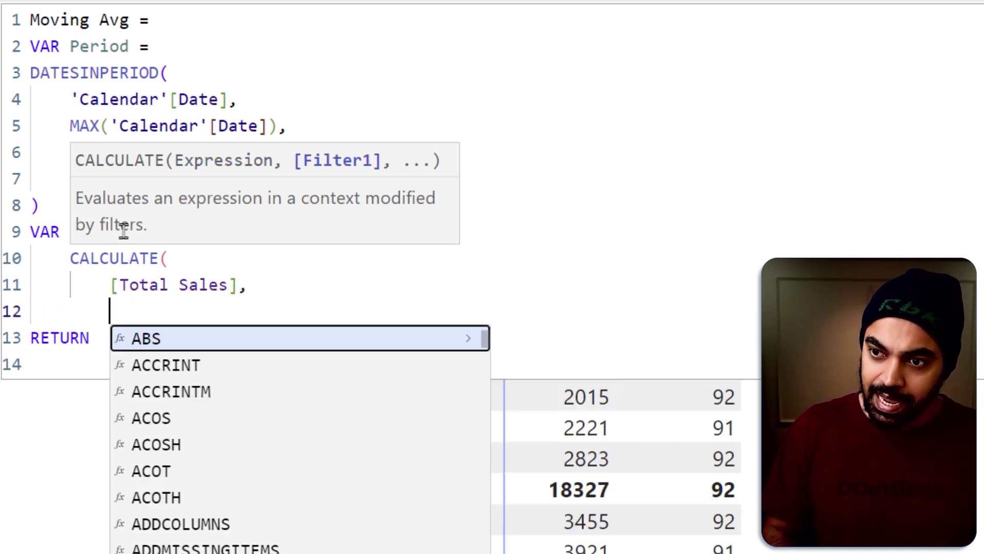
pyautogui.write('perio')
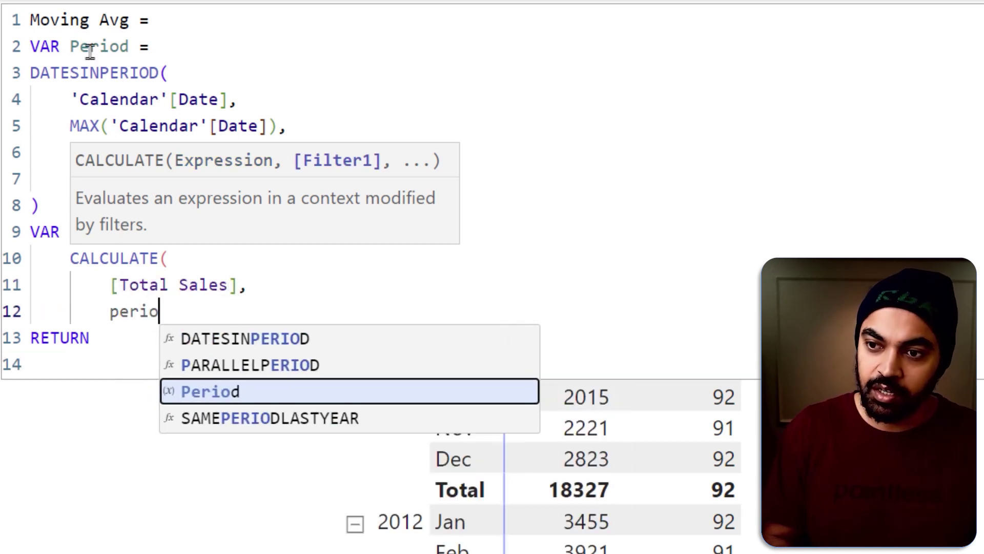
pyautogui.press('Tab')
pyautogui.press('Return')
pyautogui.write(')')
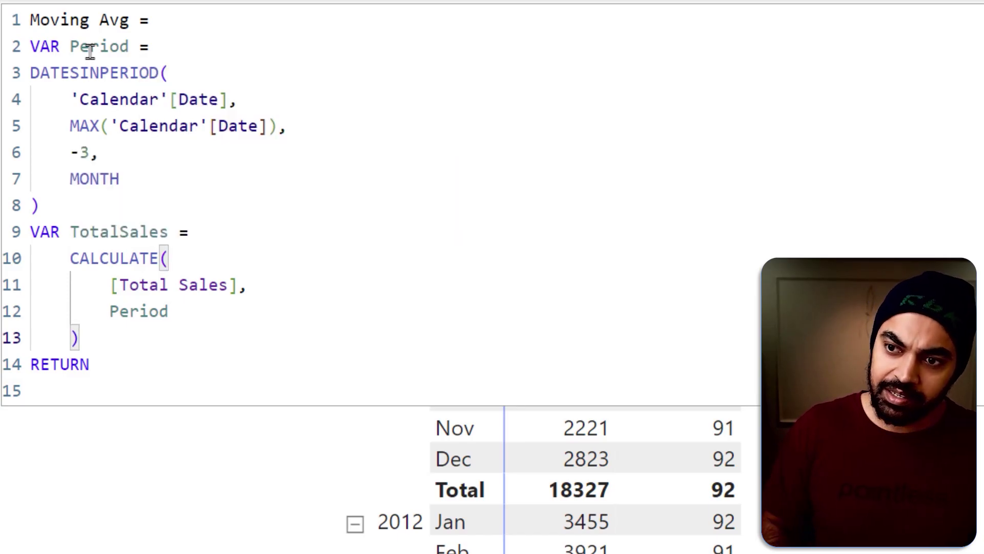
# Make the measure return the TotalSales variable and commit the formula.
pyautogui.press('Down')
pyautogui.press('Down')
pyautogui.press('Tab')
pyautogui.write('tot')
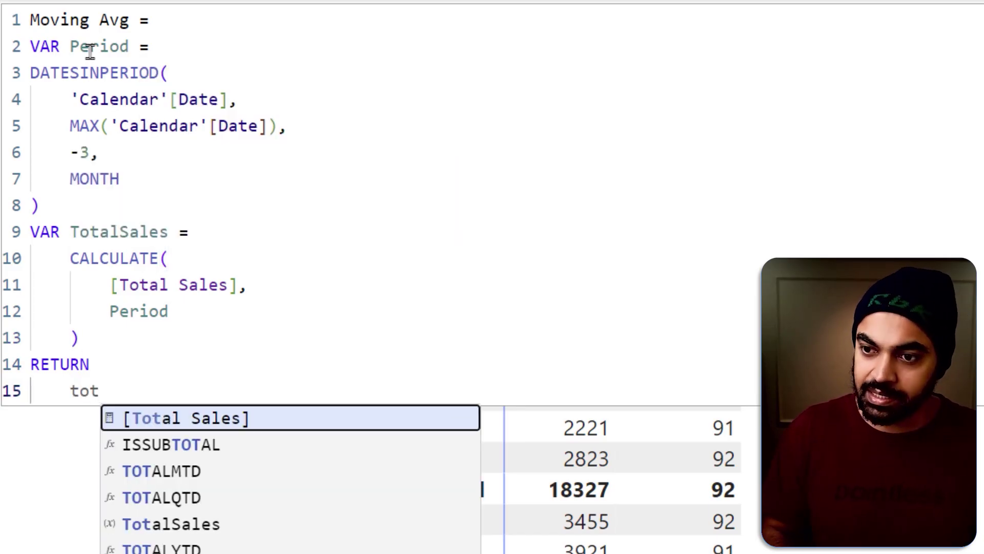
pyautogui.press('Down')
pyautogui.press('Down')
pyautogui.press('Down')
pyautogui.press('Down')
pyautogui.press('Tab')
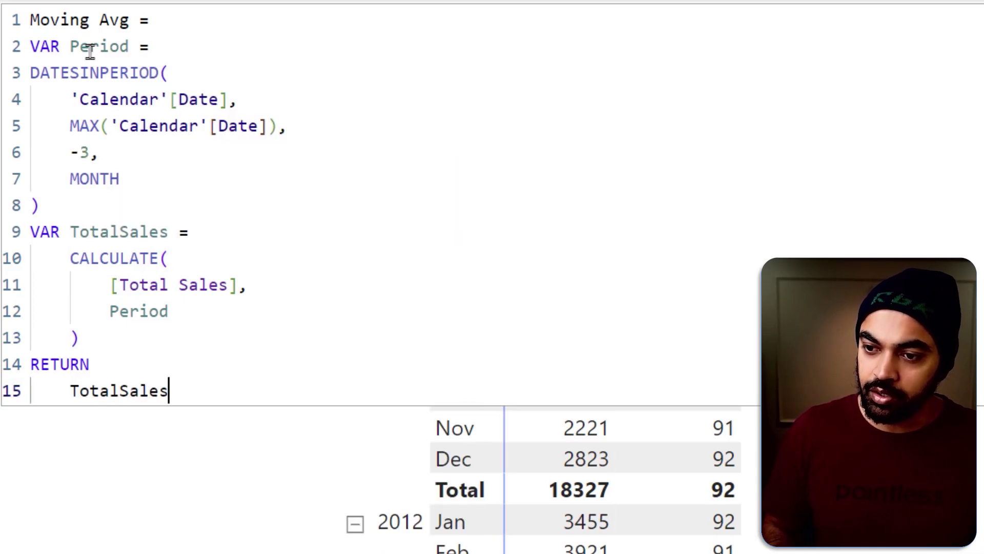
pyautogui.press('Return')
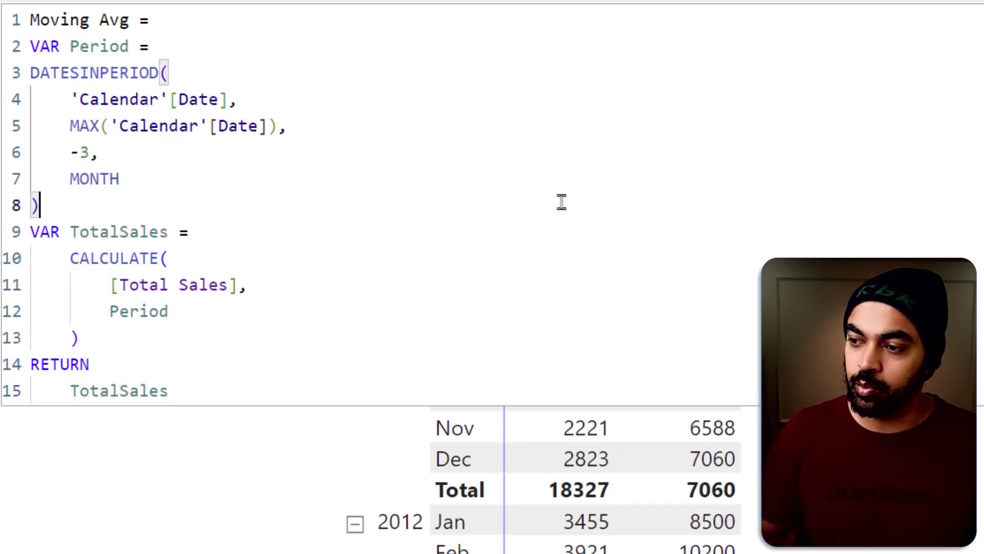
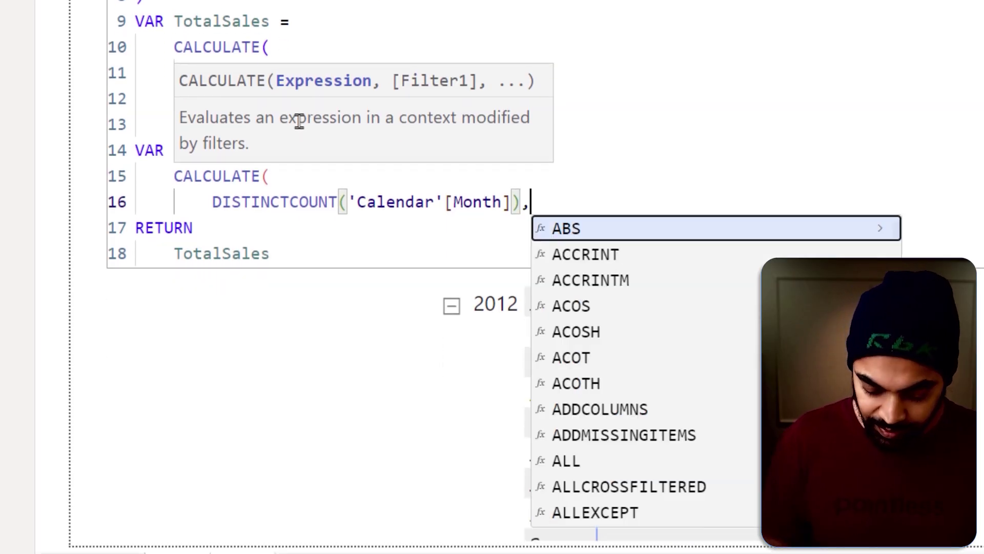
# Complete the Mon variable's CALCULATE with Period as the filter after DISTINCTCOUNT('Calendar'[Month]).
pyautogui.hotkey('shift', 'Return')
pyautogui.write('per')
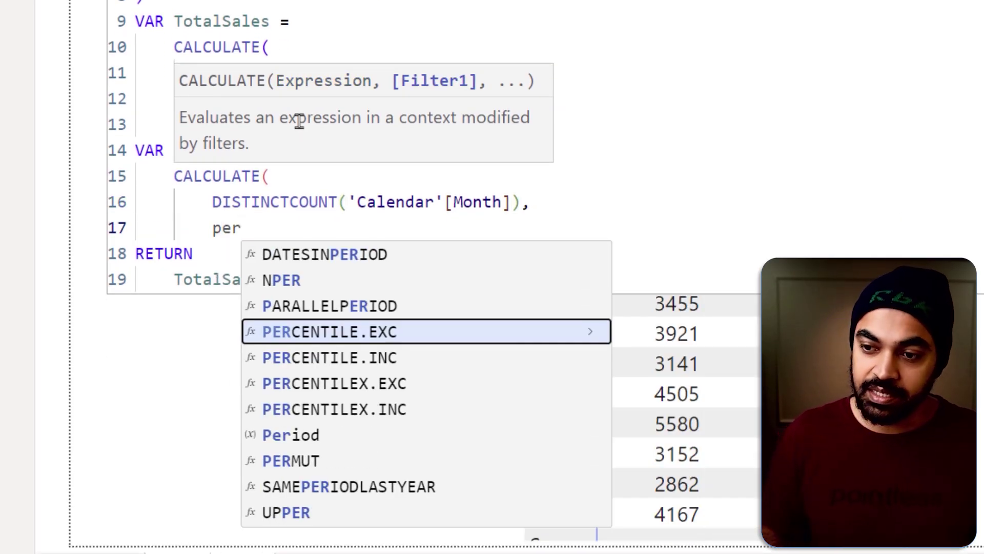
pyautogui.press('Down')
pyautogui.press('Down')
pyautogui.press('Down')
pyautogui.press('Down')
pyautogui.press('Tab')
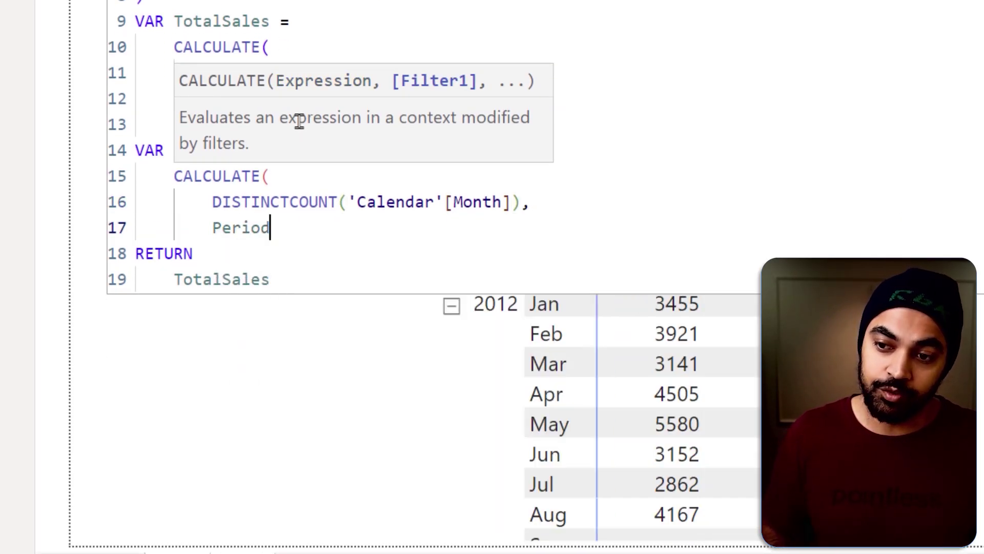
pyautogui.hotkey('shift', 'Return')
pyautogui.write(')')
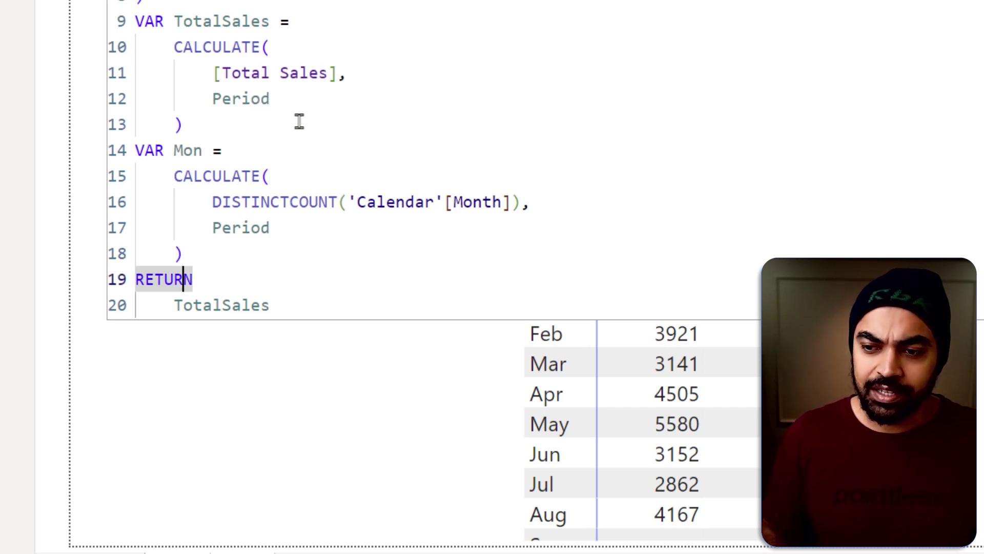
# Replace TotalSales after RETURN with the Mon variable and commit the formula.
pyautogui.press('Down')
pyautogui.press('Home')
pyautogui.hotkey('shift', 'End')
pyautogui.write('mon')
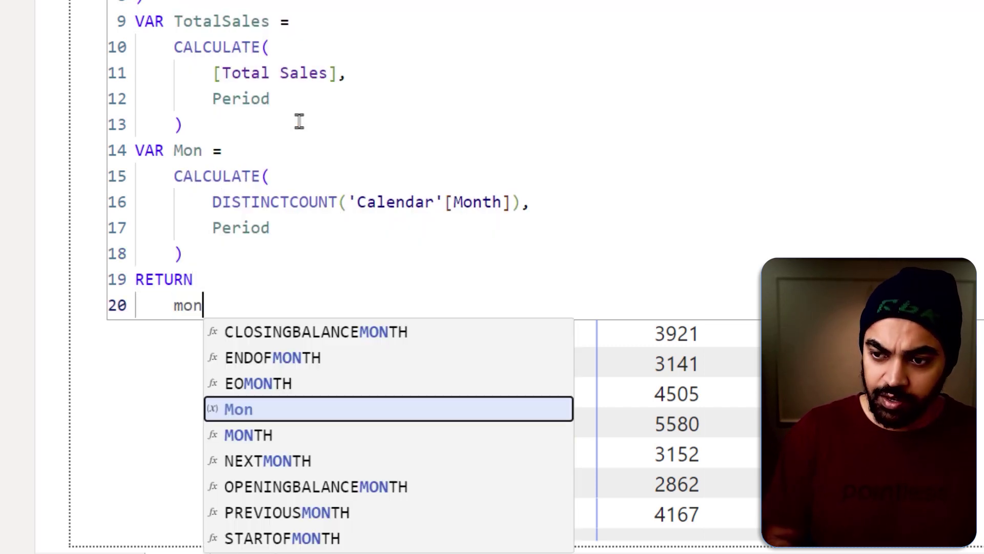
pyautogui.press('Tab')
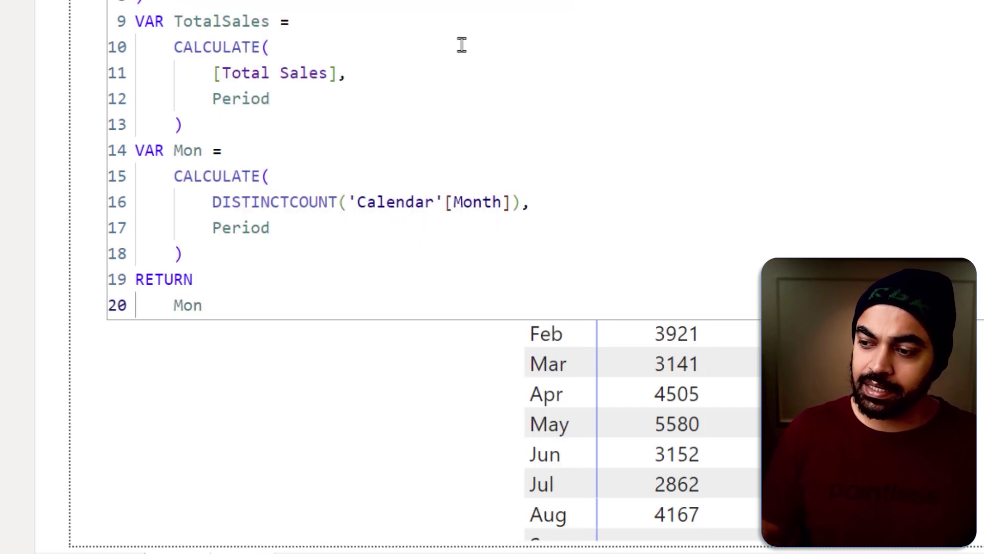
pyautogui.press('Return')
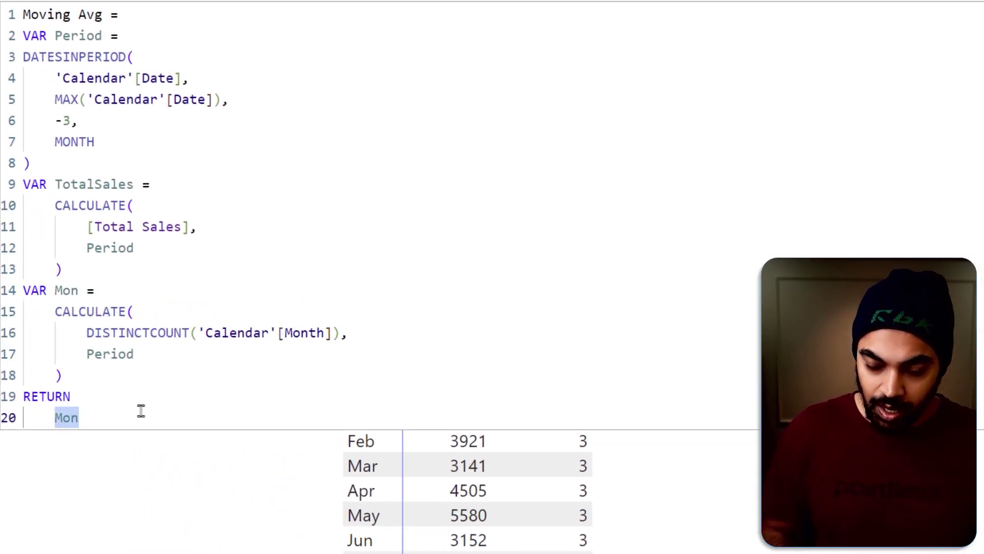
# Replace Mon after RETURN with a DIVIDE function that has TotalSales as its numerator.
pyautogui.write('div')
pyautogui.press('Tab')
pyautogui.write('tot')
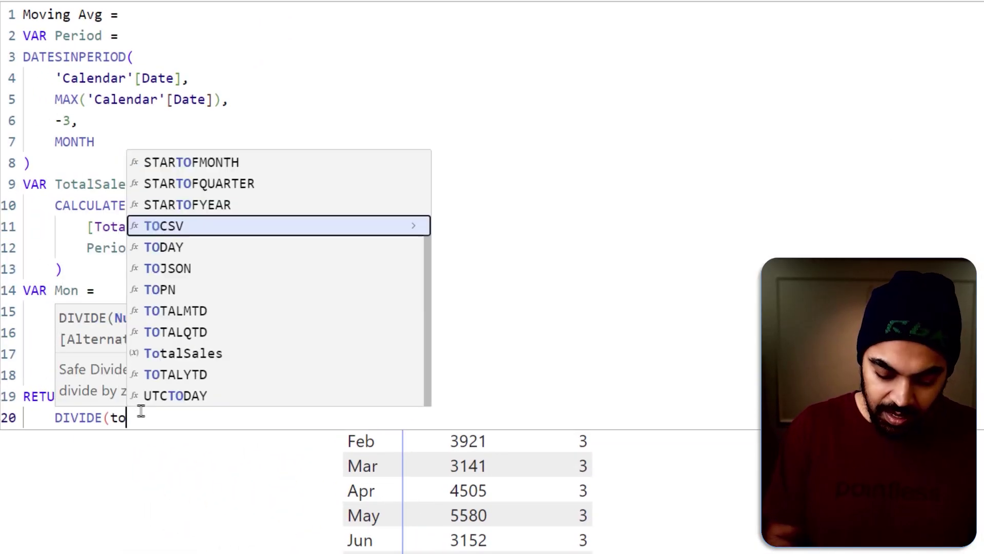
pyautogui.press('Down')
pyautogui.press('Down')
pyautogui.press('Down')
pyautogui.press('Down')
pyautogui.press('Tab')
# Complete DIVIDE with Period as the denominator and commit the Moving Avg formula.
pyautogui.write(', per')
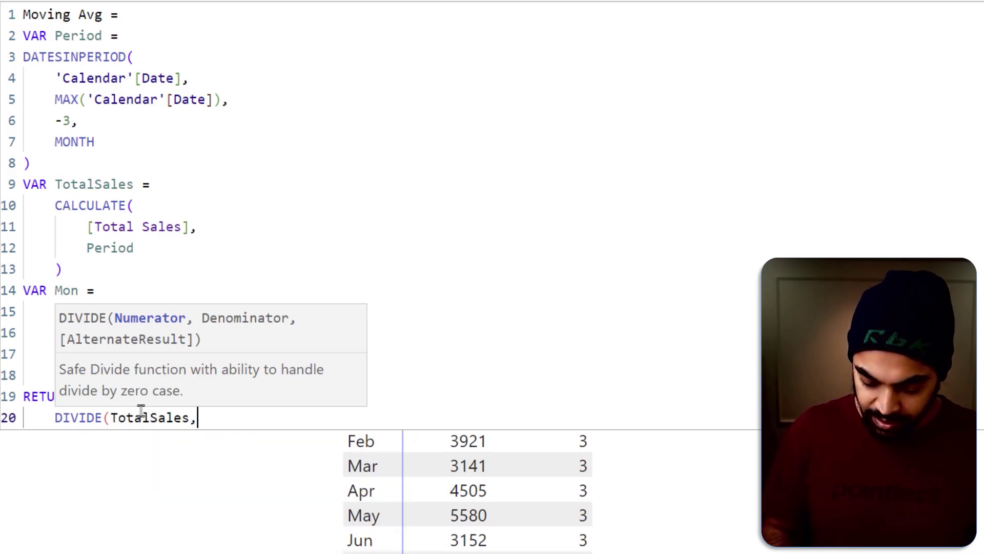
pyautogui.press('Down')
pyautogui.press('Down')
pyautogui.press('Down')
pyautogui.press('Down')
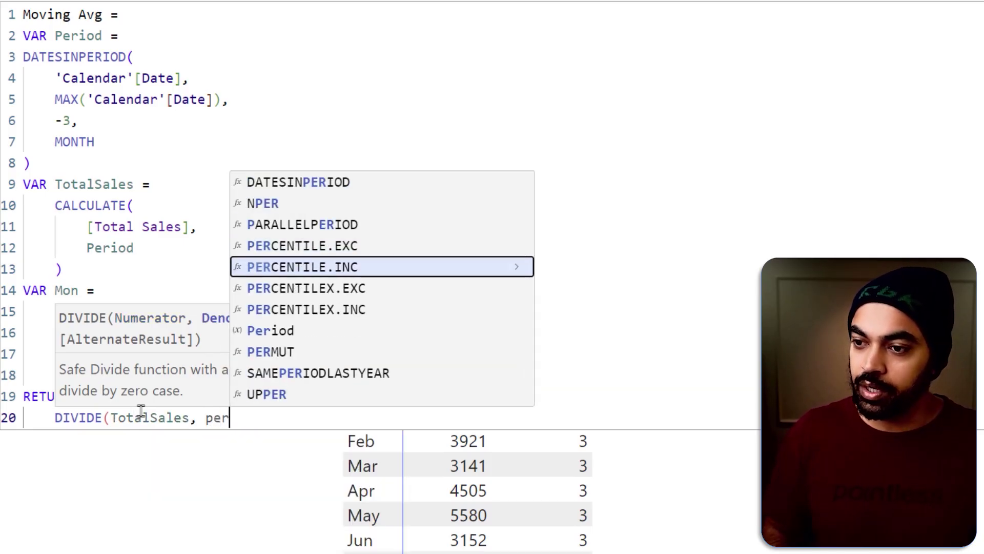
pyautogui.press('Tab')
pyautogui.write(')')
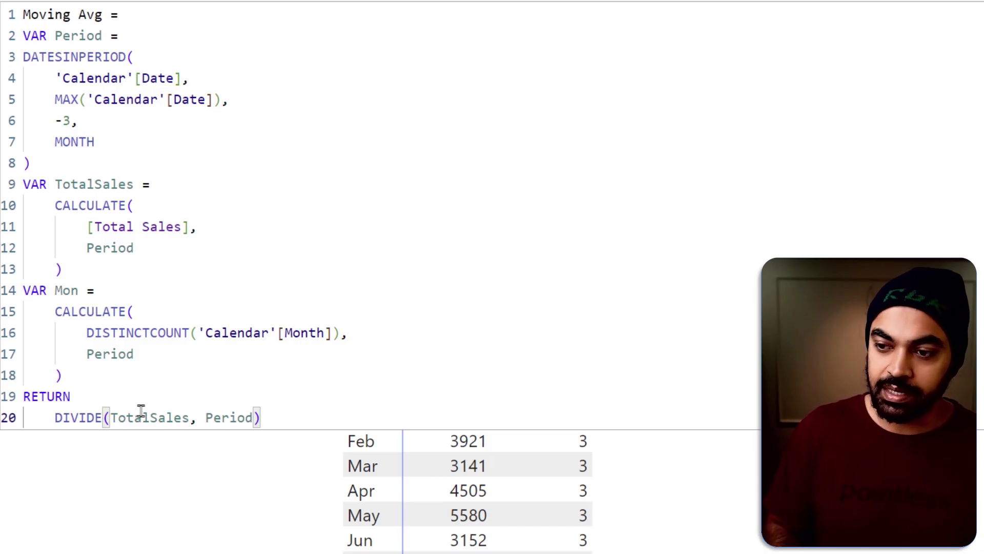
pyautogui.press('Return')
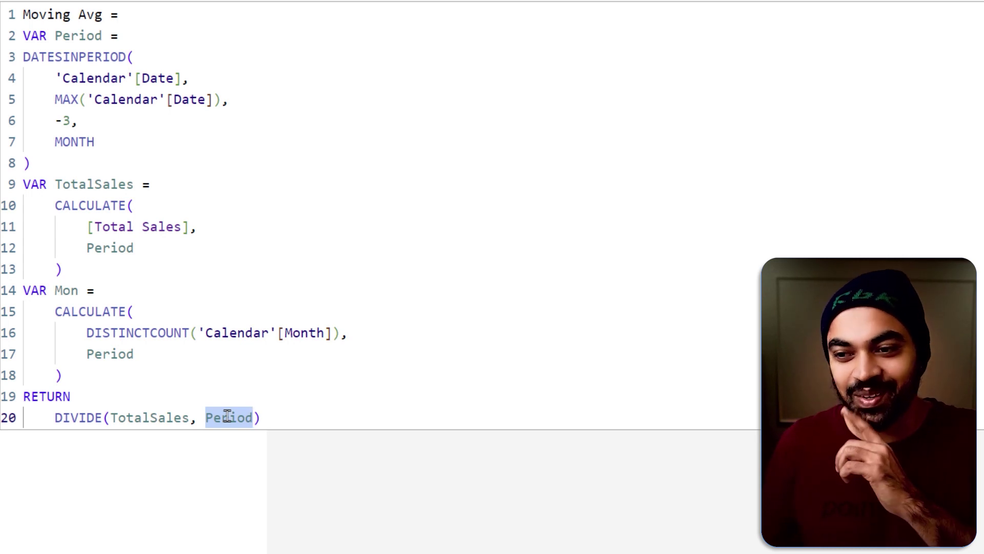
# Change the DIVIDE denominator to the Mon variable and commit the formula.
pyautogui.write('mon')
pyautogui.press('Tab')
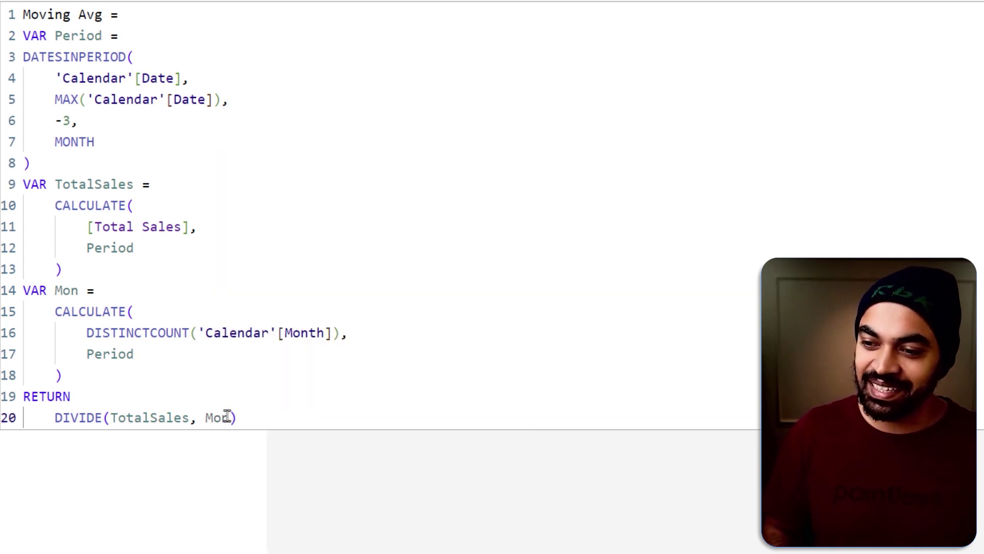
pyautogui.press('Return')
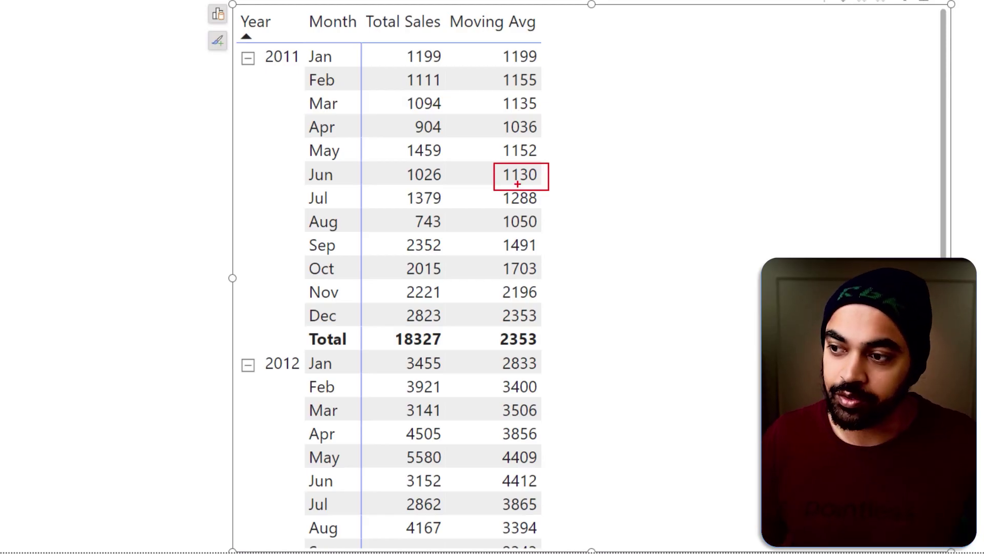
pyautogui.moveTo(403, 114); pyautogui.dragTo(448, 189)
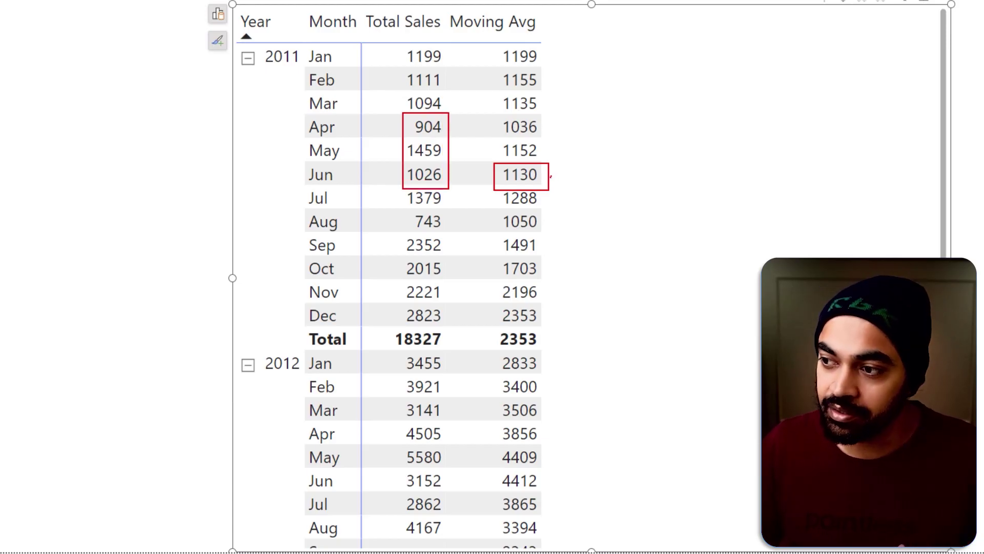
pyautogui.moveTo(550, 176); pyautogui.dragTo(570, 163)
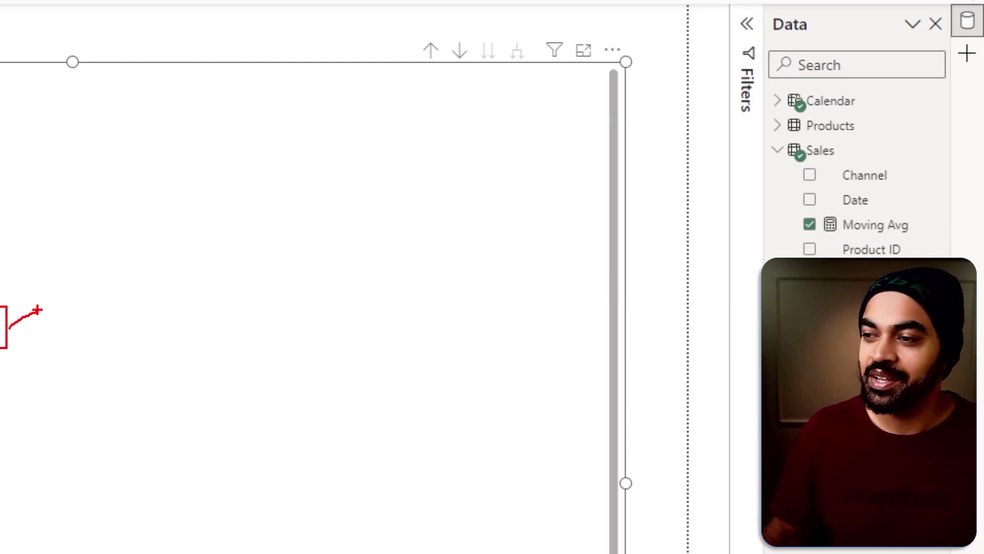
# Create a new measure named Moving Avg Check in the Sales table and start a second formula line.
pyautogui.rightClick(839, 154)
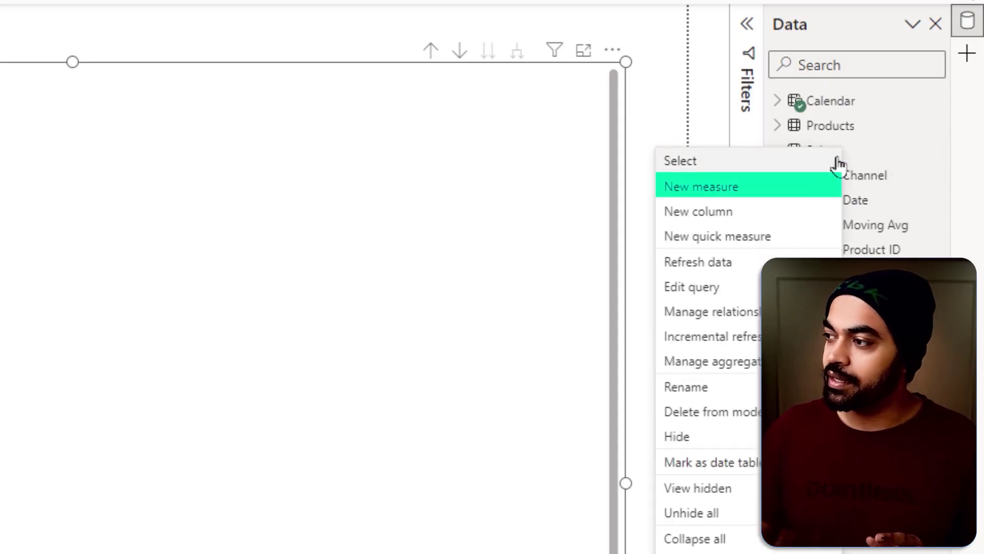
pyautogui.click(789, 188)
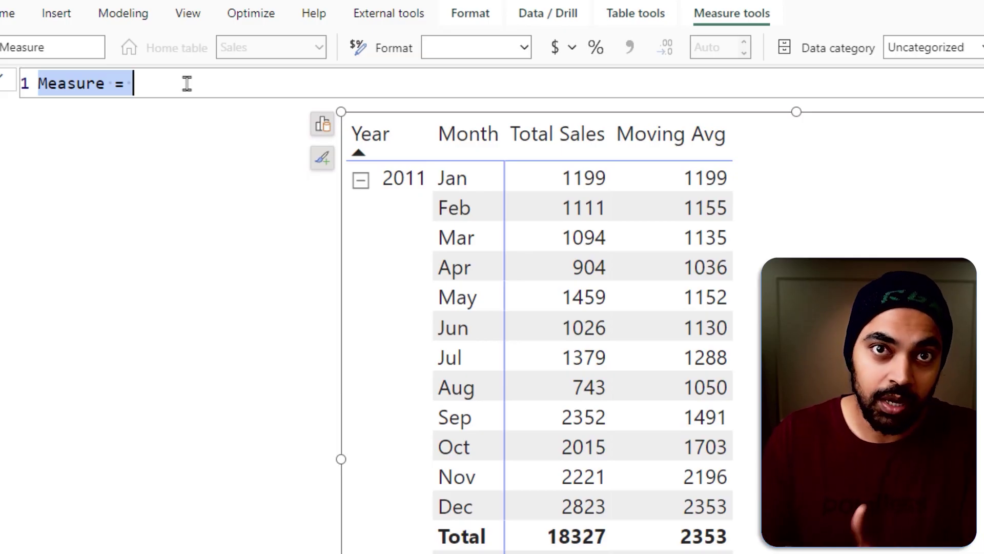
pyautogui.write('Av')
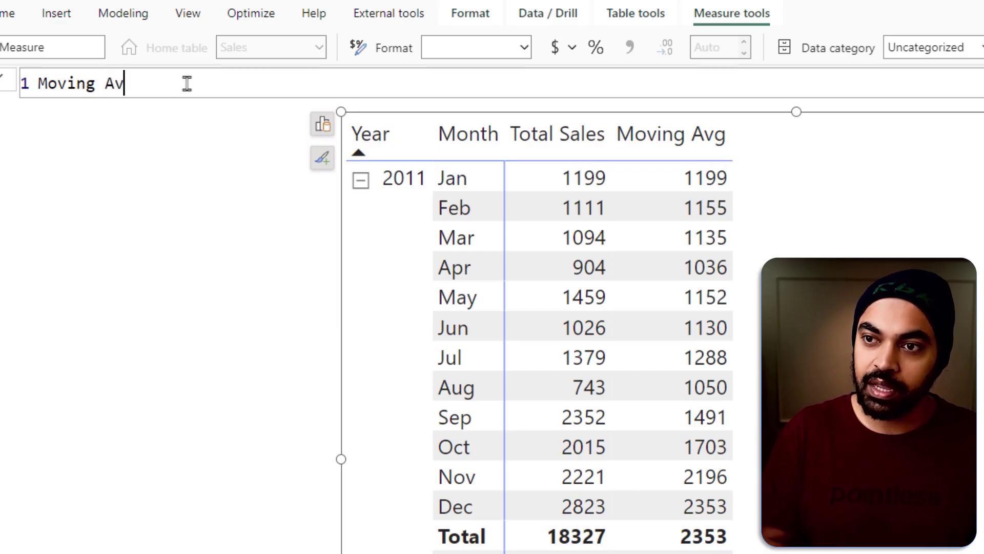
pyautogui.write('=')
pyautogui.hotkey('shift', 'Return')
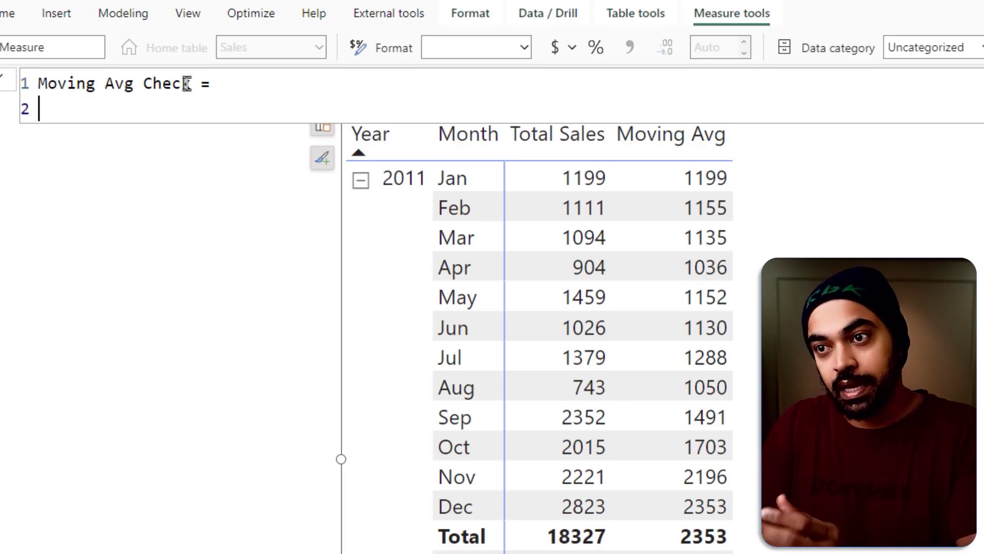
# Declare a variable named Months in the Moving Avg Check measure and start its expression on a new line.
pyautogui.write('VAR')
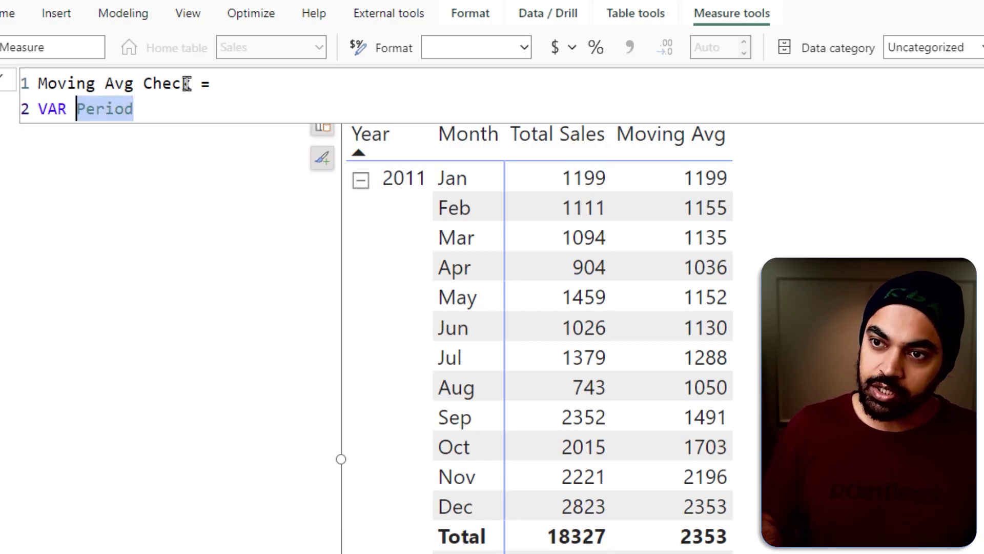
pyautogui.write('Months =')
pyautogui.press('Return')
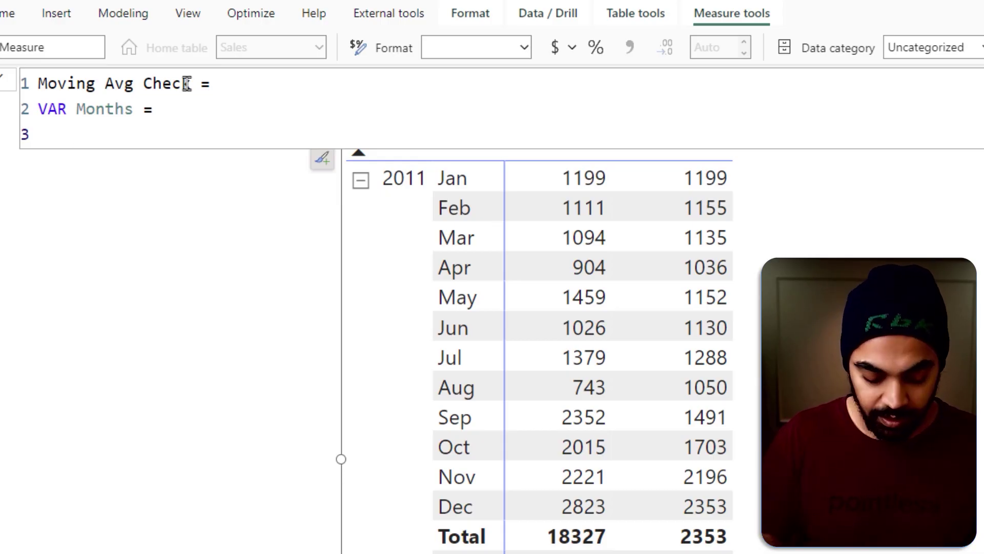
# Start the Months expression with DATESINPERIOD, using 'Calendar'[Date] as its dates column.
pyautogui.write('date')
pyautogui.press('Down')
pyautogui.press('Down')
pyautogui.press('Down')
pyautogui.press('Down')
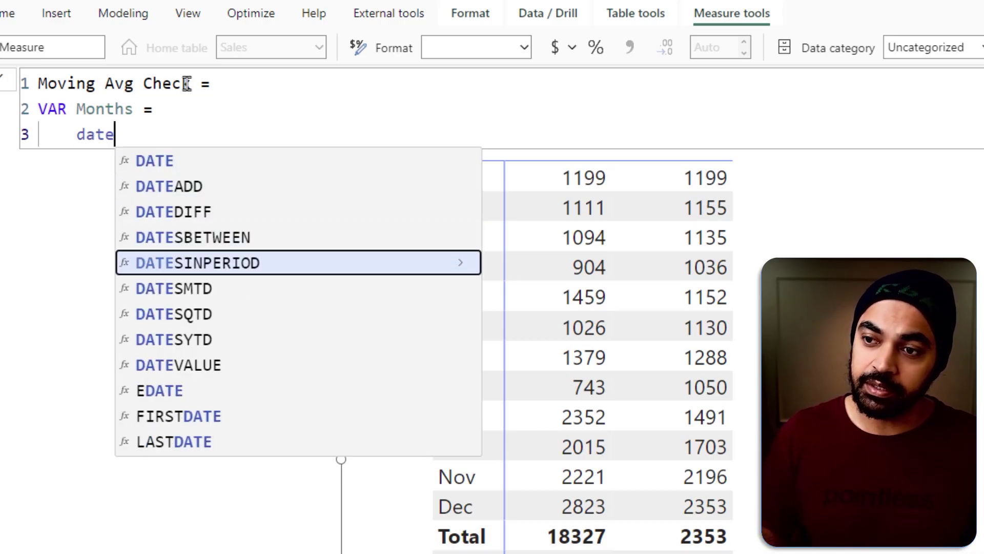
pyautogui.press('Tab')
pyautogui.write('(caln')
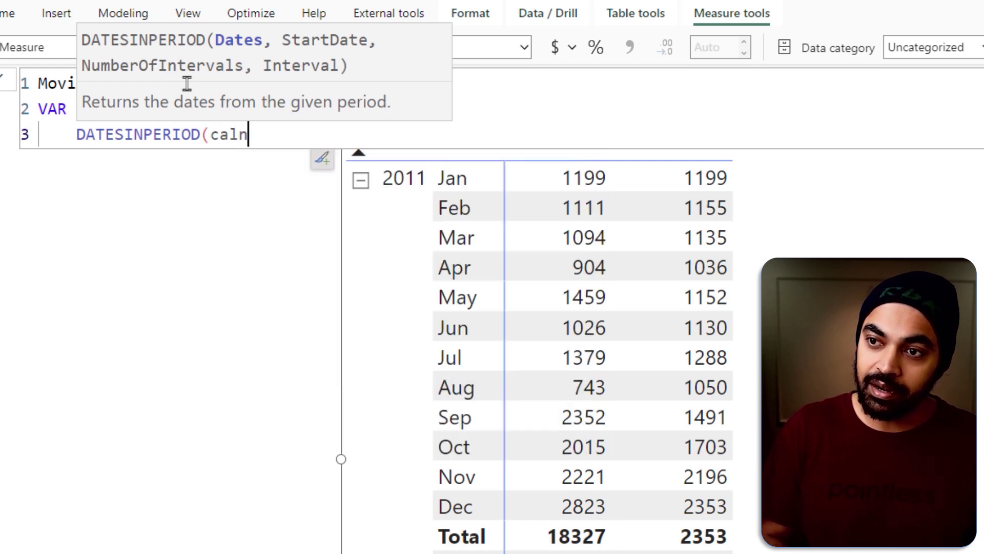
pyautogui.press('BackSpace')
pyautogui.press('Up')
pyautogui.press('Up')
pyautogui.press('Up')
pyautogui.press('Up')
pyautogui.press('Up')
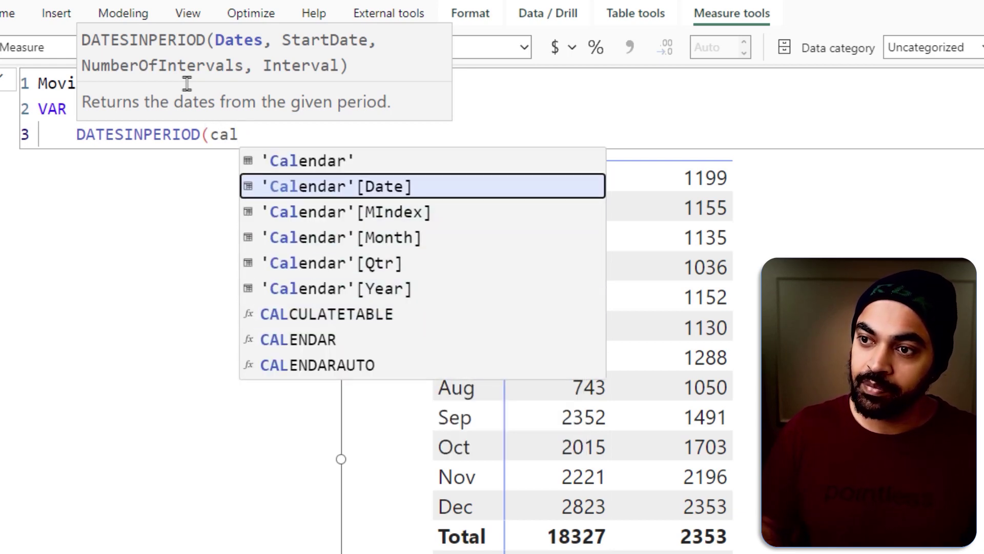
pyautogui.press('Tab')
# Set the DATESINPERIOD start date to MAX('Calendar'[Date]) in the Months variable.
pyautogui.write(', max')
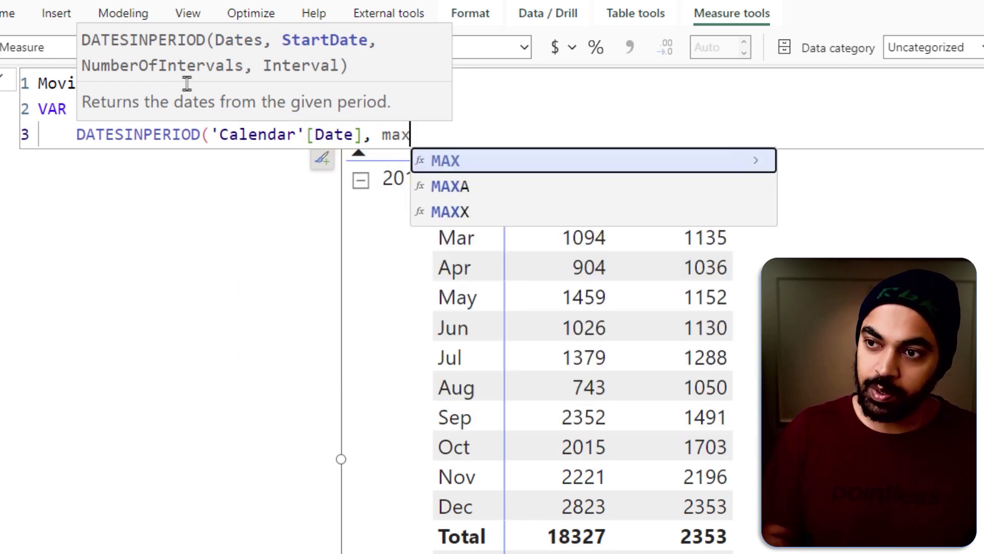
pyautogui.press('Tab')
pyautogui.write('(cl')
pyautogui.press('BackSpace')
pyautogui.write('a')
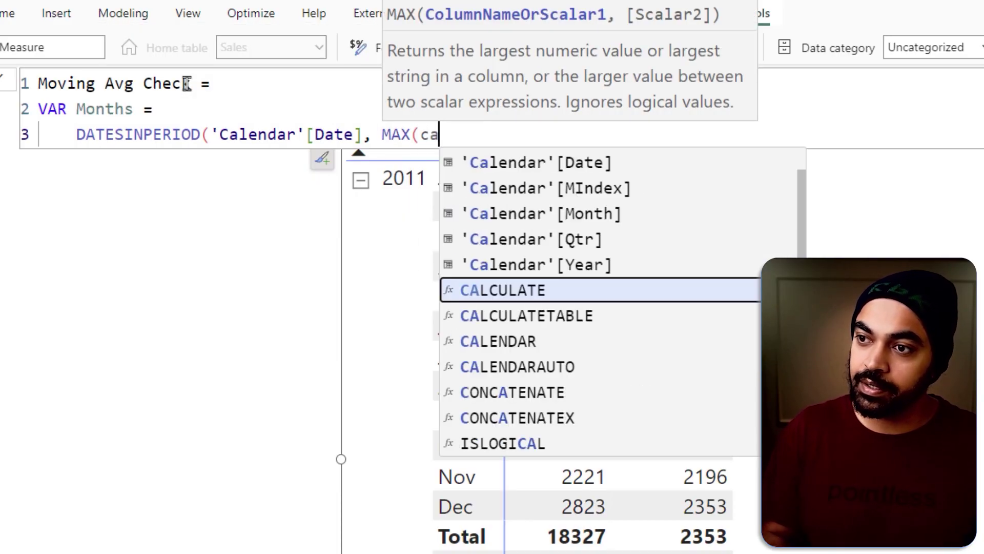
pyautogui.press('Up')
pyautogui.press('Up')
pyautogui.press('Up')
pyautogui.press('Up')
pyautogui.press('Up')
pyautogui.press('Tab')
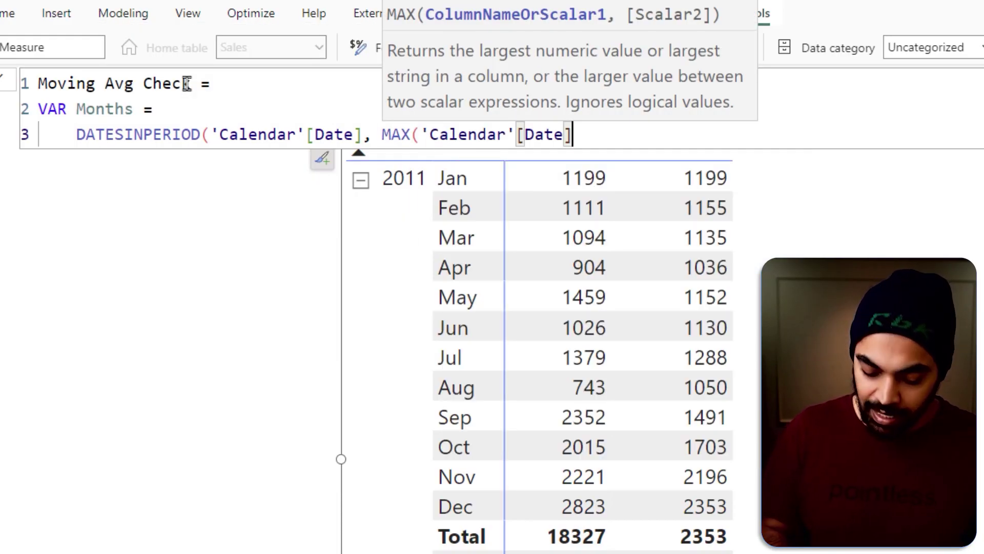
pyautogui.write('), ')
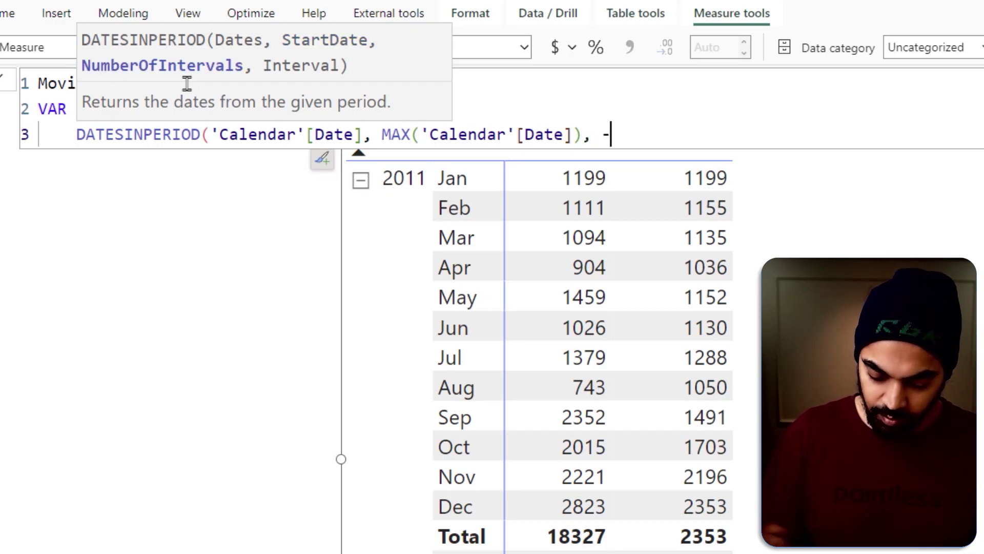
# Set the DATESINPERIOD number of intervals to -3 with MONTH as the interval and close the function.
pyautogui.write('-3,')
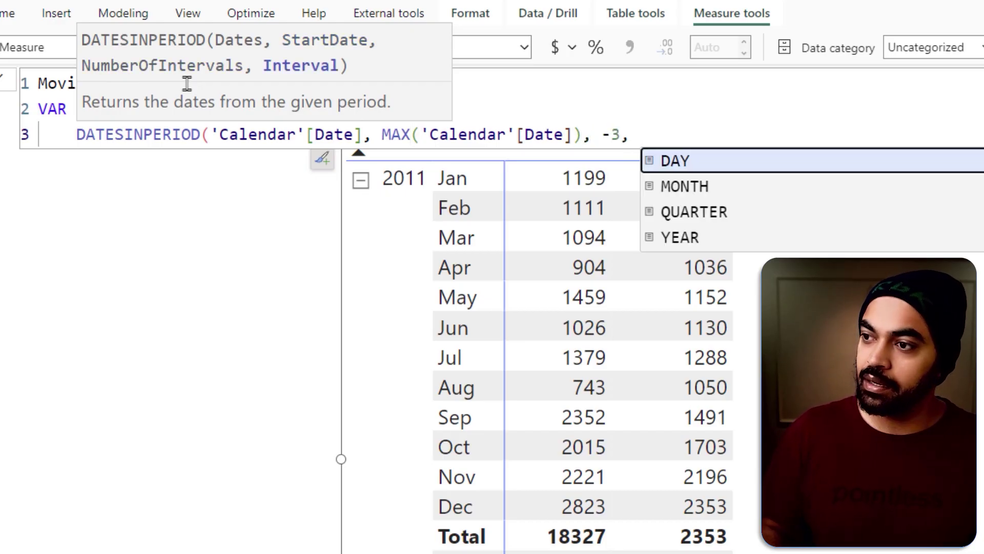
pyautogui.press('Down')
pyautogui.press('Tab')
pyautogui.write(')')
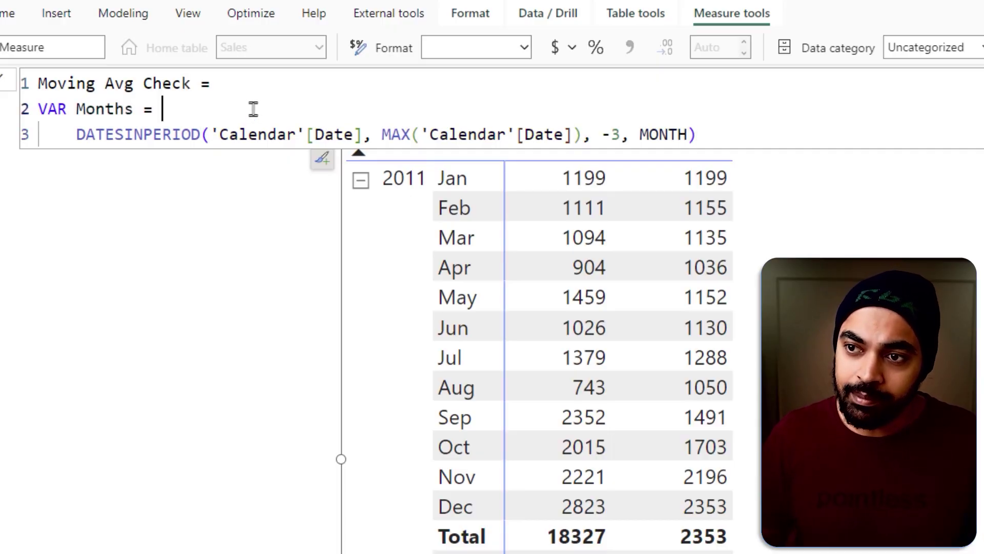
# Insert an opening CALCULATETABLE function on its own line above DATESINPERIOD.
pyautogui.hotkey('ctrl', 'Right')
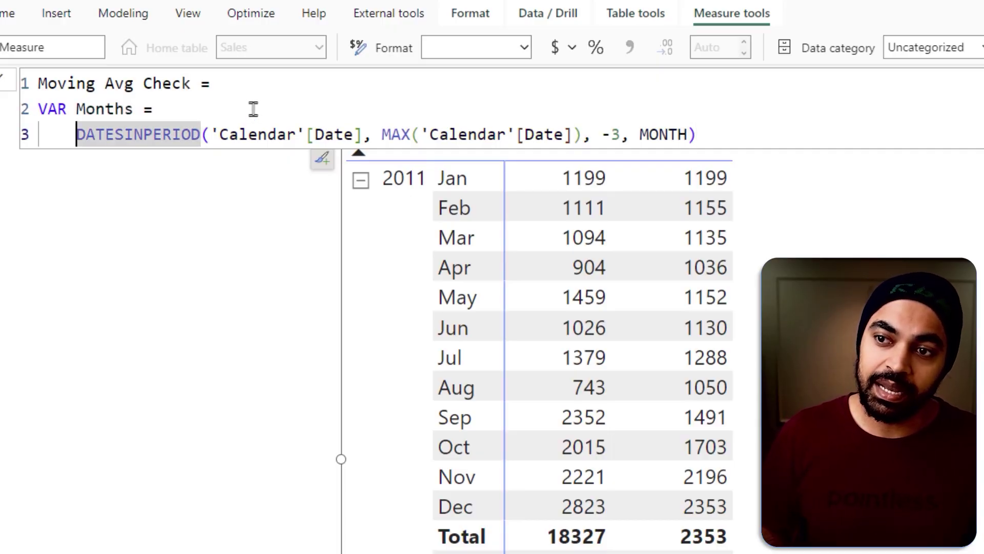
pyautogui.hotkey('shift', 'Return')
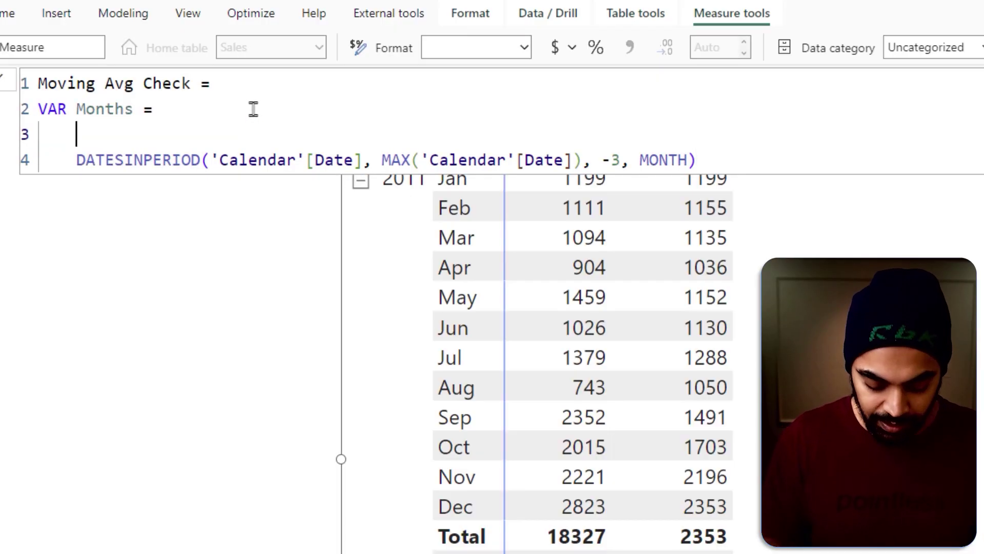
pyautogui.write('cal')
pyautogui.press('Down')
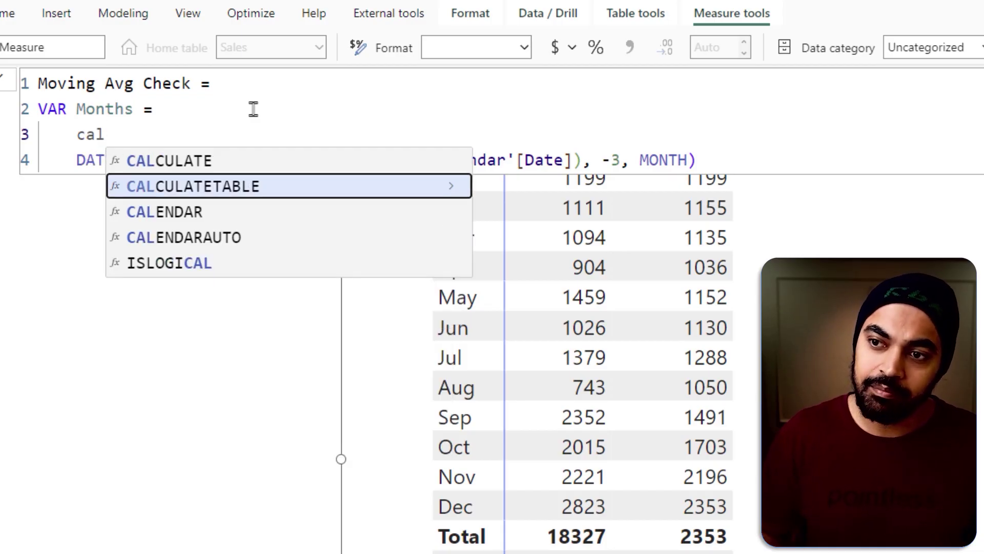
pyautogui.hotkey('shift', 'Return')
pyautogui.press('BackSpace')
pyautogui.press('BackSpace')
pyautogui.press('Down')
pyautogui.press('Tab')
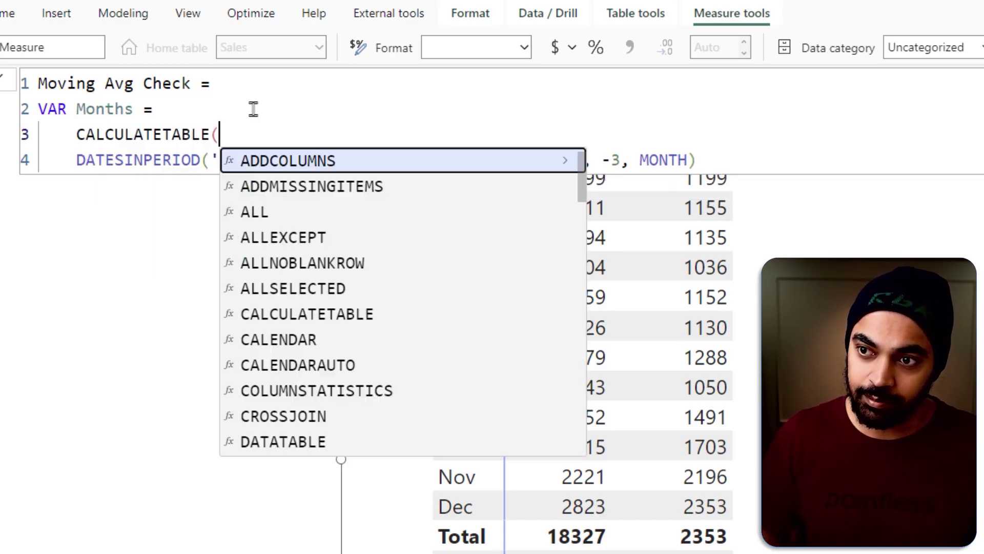
# Start a SUMMARIZE function over the 'Calendar' table on a new line inside CALCULATETABLE.
pyautogui.hotkey('shift', 'Return')
pyautogui.write('sum')
pyautogui.press('Tab')
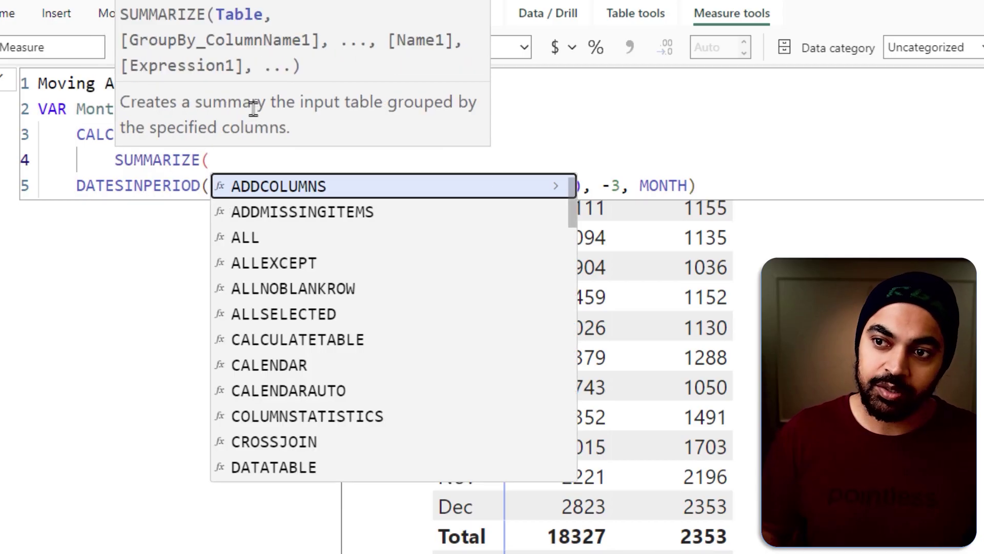
pyautogui.write('cal')
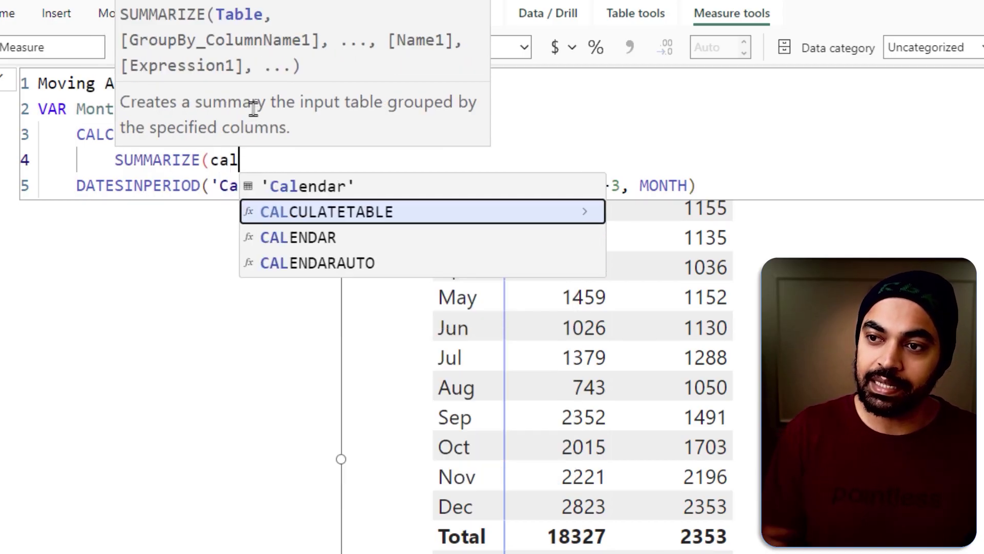
pyautogui.write('n')
pyautogui.press('BackSpace')
pyautogui.press('Tab')
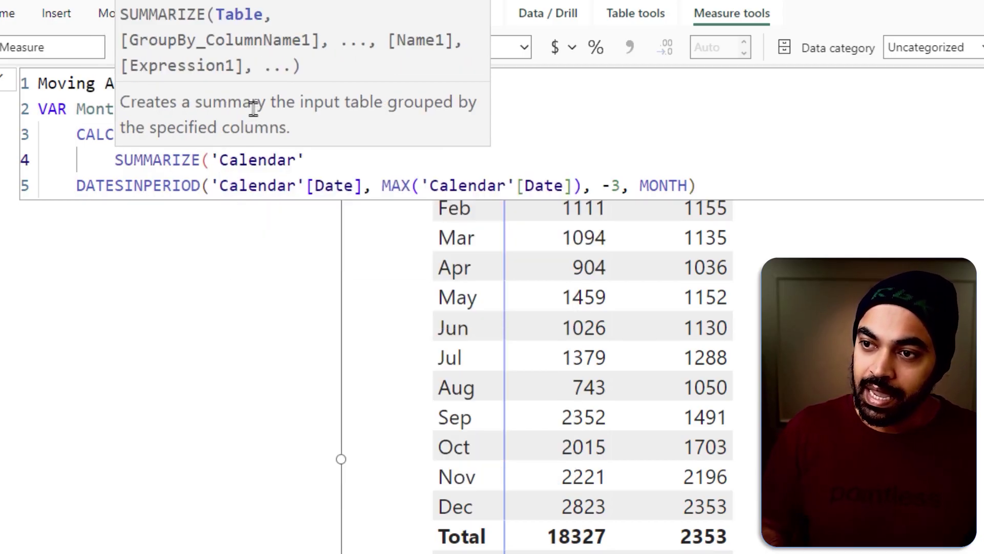
# Group the SUMMARIZE by 'Calendar'[Month], 'Calendar'[MIndex] and 'Calendar'[Year], and close the function.
pyautogui.write(',')
pyautogui.press('Down')
pyautogui.press('Down')
pyautogui.press('Down')
pyautogui.press('Down')
pyautogui.press('Down')
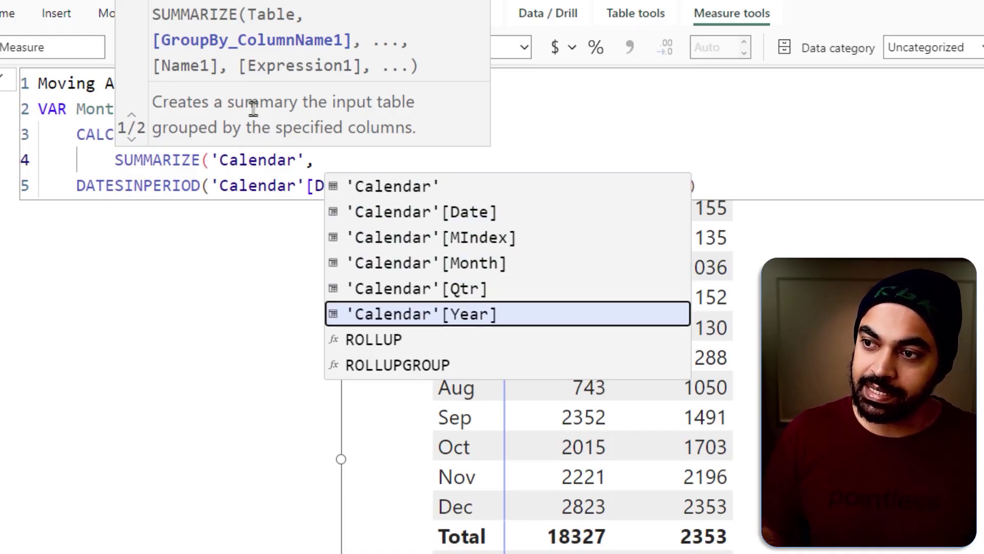
pyautogui.press('Up')
pyautogui.press('Up')
pyautogui.press('Tab')
pyautogui.write(',')
pyautogui.press('Down')
pyautogui.press('Down')
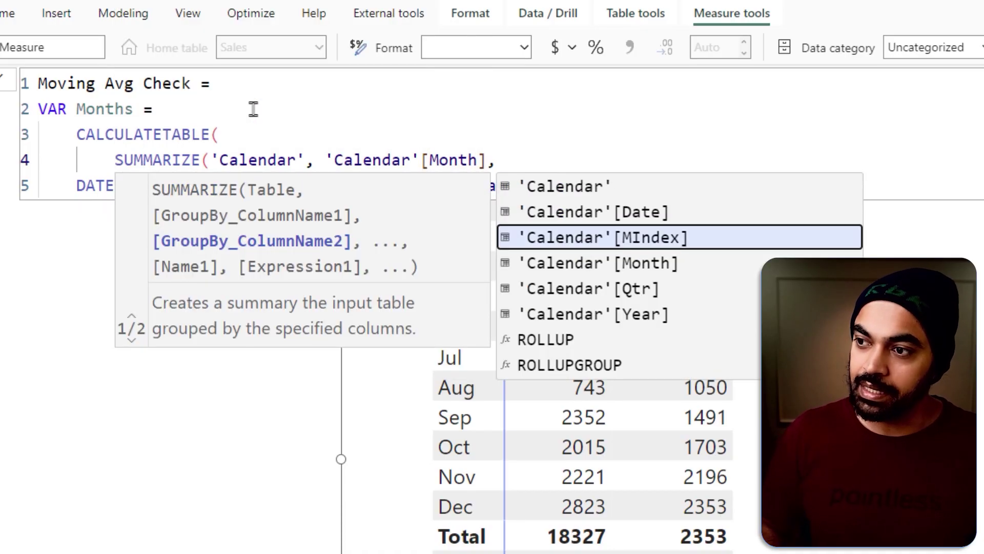
pyautogui.press('Tab')
pyautogui.write(', year')
pyautogui.press('Tab')
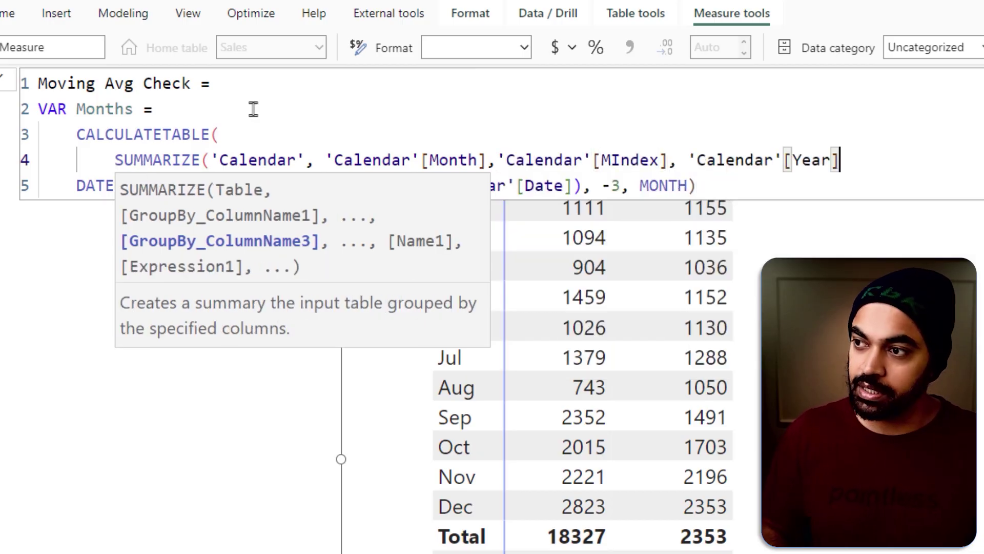
pyautogui.write(')')
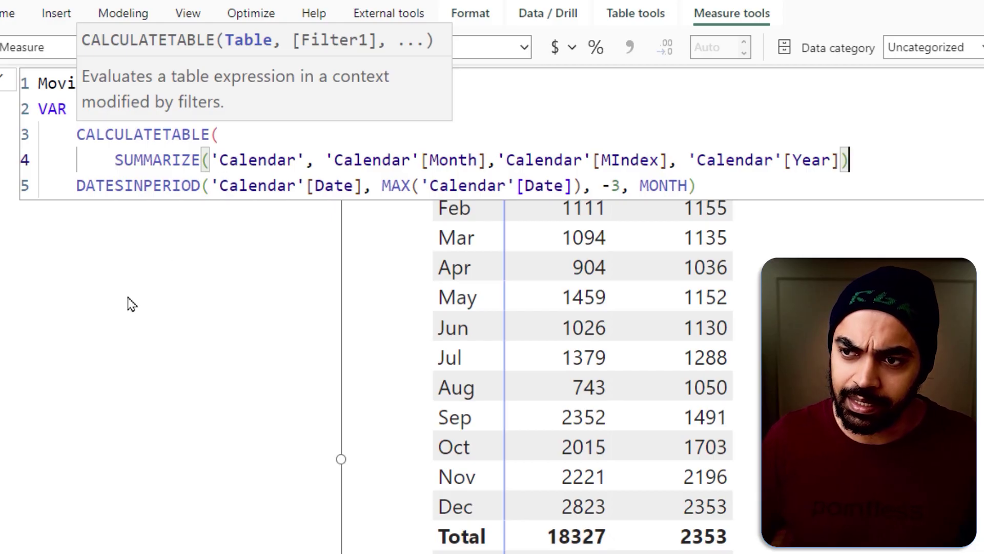
pyautogui.moveTo(76, 285); pyautogui.dragTo(304, 443)
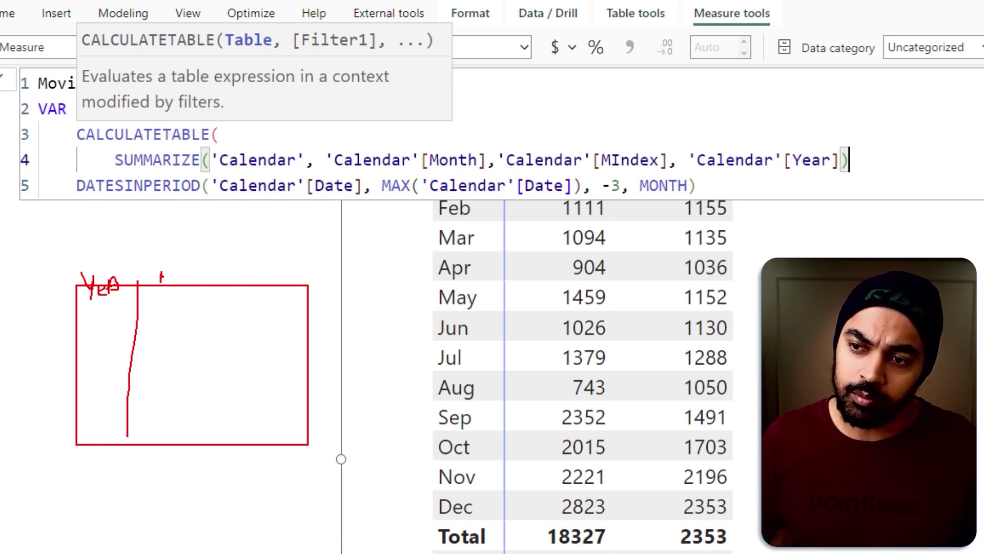
pyautogui.moveTo(244, 287); pyautogui.dragTo(240, 395)
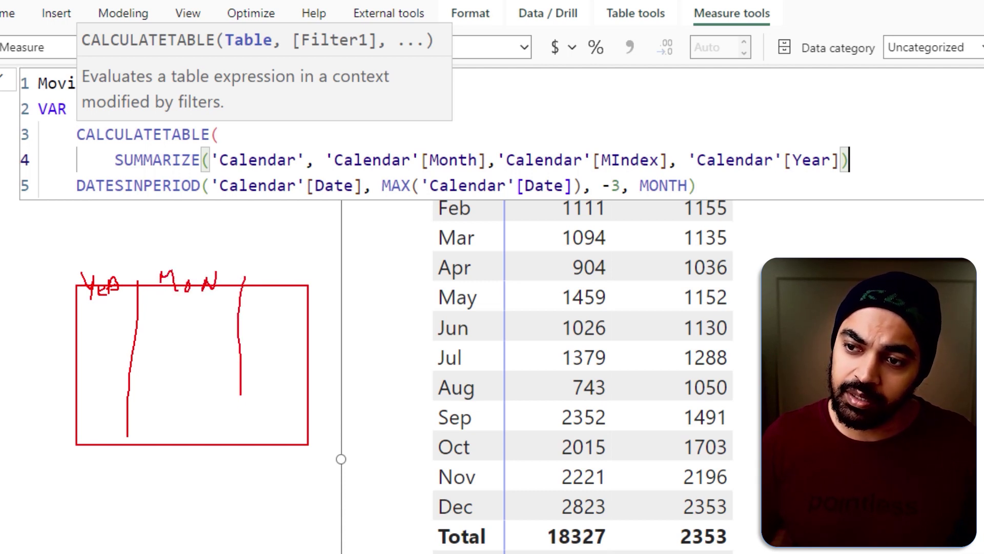
pyautogui.moveTo(265, 278)
pyautogui.mouseDown()
pyautogui.moveTo(287, 275)
pyautogui.moveTo(300, 298)
pyautogui.mouseUp()
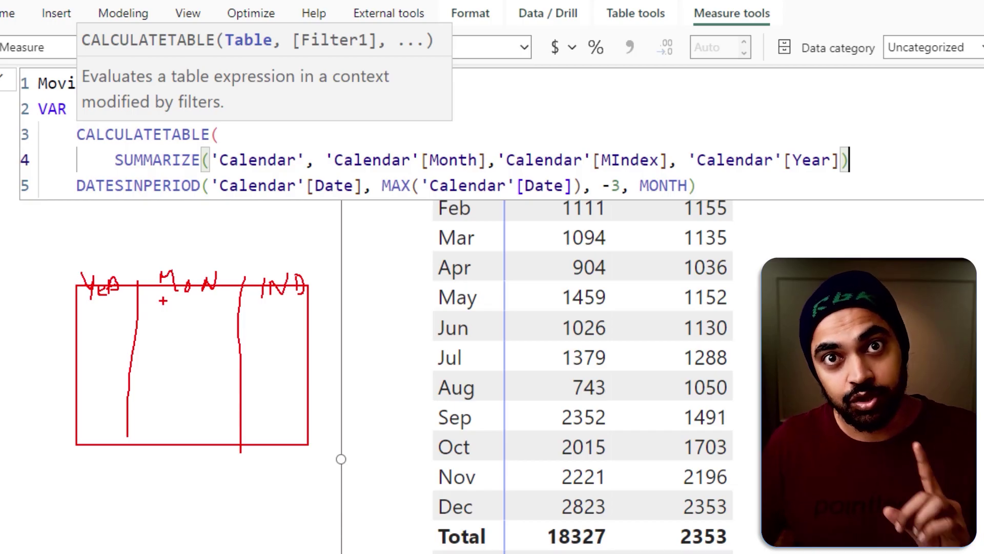
pyautogui.moveTo(67, 265)
pyautogui.mouseDown()
pyautogui.moveTo(305, 418)
pyautogui.moveTo(314, 454)
pyautogui.mouseUp()
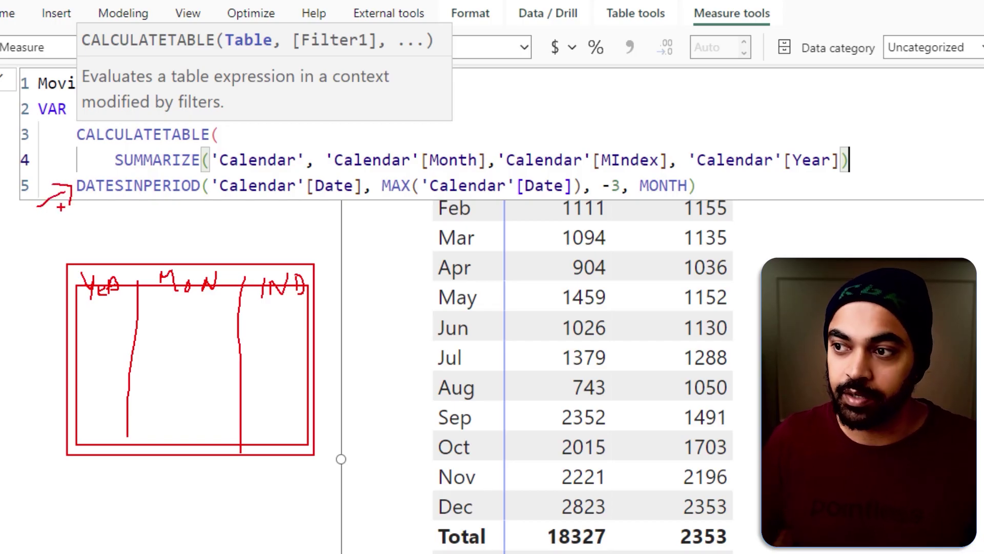
pyautogui.press('Escape')
# Indent the DATESINPERIOD line to the level of SUMMARIZE and add a comma after the SUMMARIZE function.
pyautogui.click(661, 186)
pyautogui.hotkey('ctrl', ']')
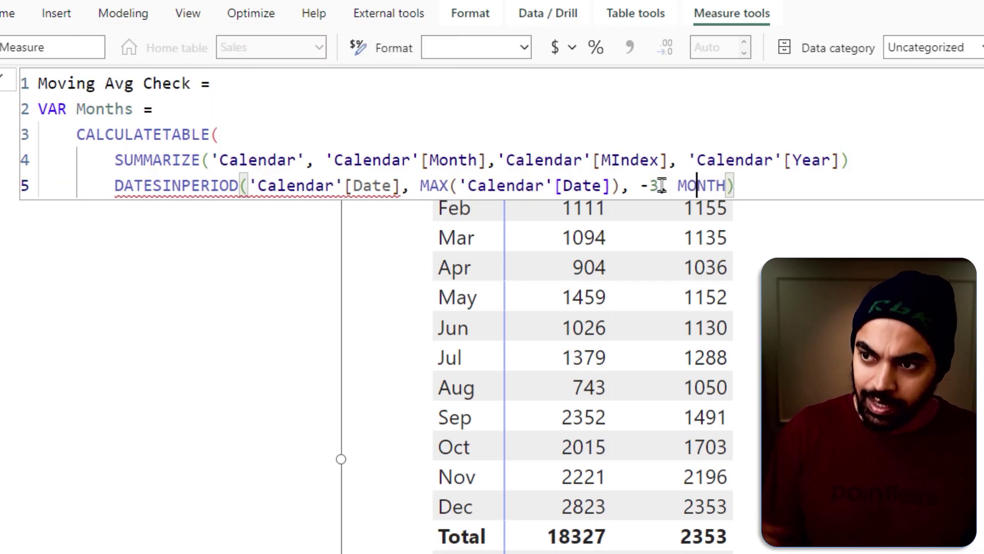
pyautogui.press('Up')
pyautogui.press('End')
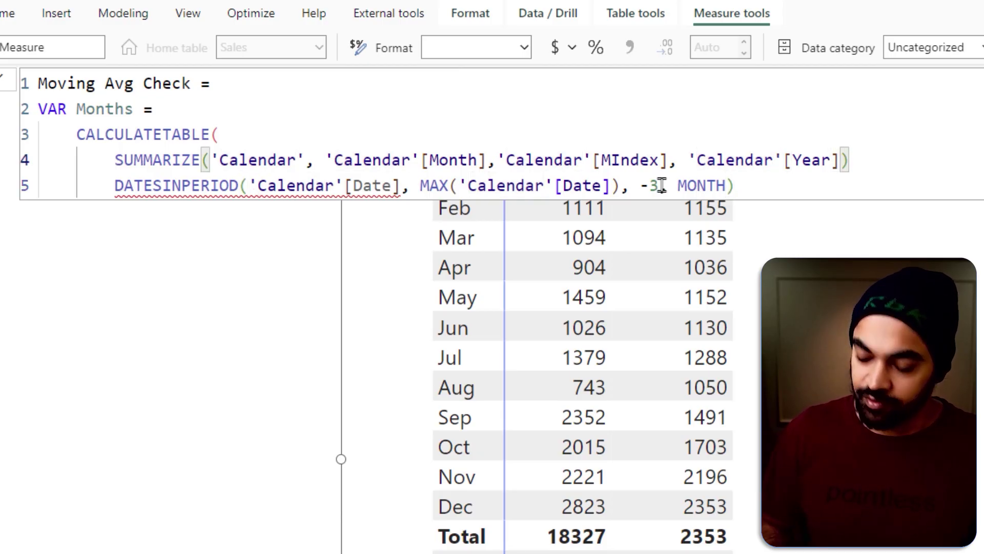
pyautogui.write(',')
pyautogui.press('Escape')
# Close CALCULATETABLE with a parenthesis on a new line below DATESINPERIOD.
pyautogui.press('Down')
pyautogui.press('Home')
pyautogui.hotkey('ctrl', 'Right')
pyautogui.hotkey('ctrl', 'Right')
pyautogui.hotkey('ctrl', 'Right')
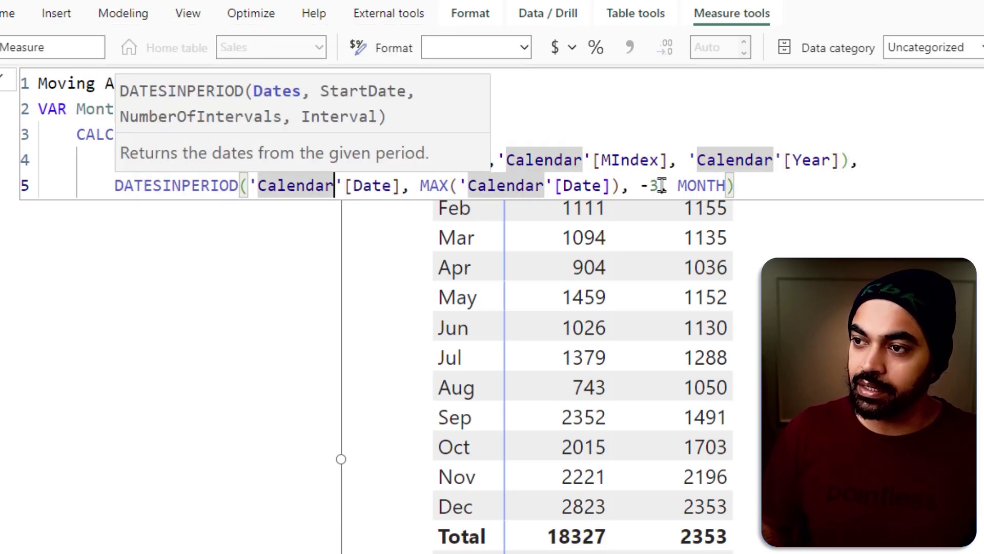
pyautogui.press('End')
pyautogui.press('Return')
pyautogui.write(')')
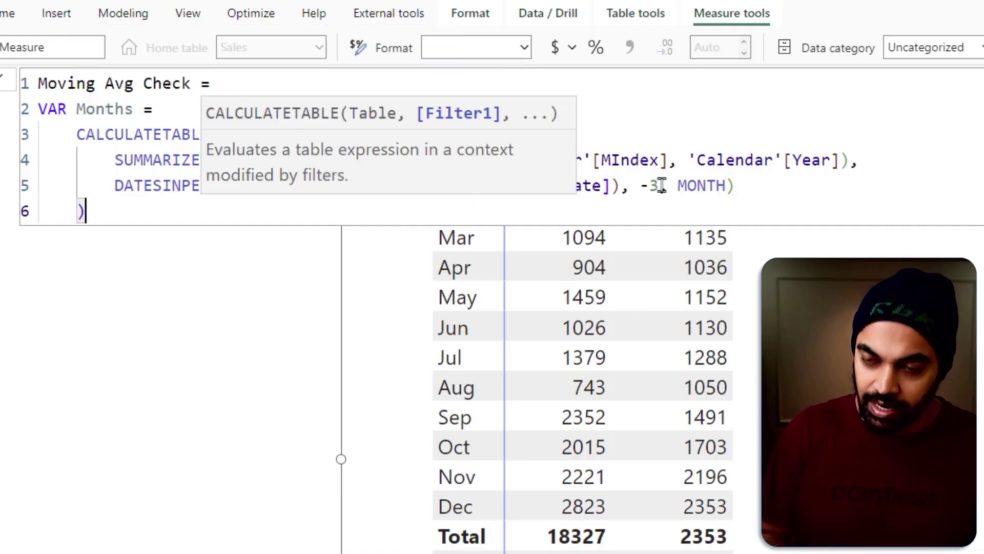
# Add a RETURN keyword below the Months variable and start an indented line under it.
pyautogui.press('Return')
pyautogui.write('RETURN')
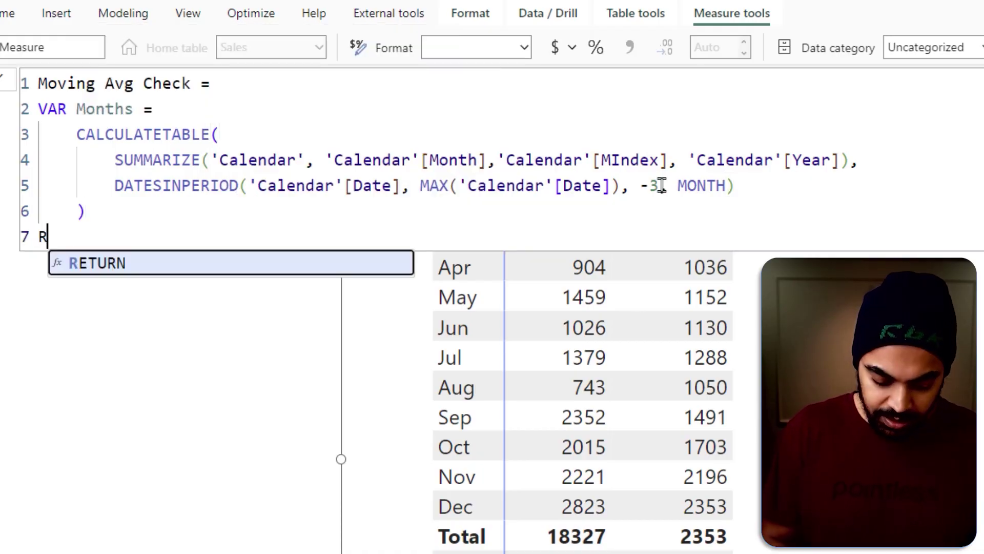
pyautogui.press('Return')
pyautogui.write('count')
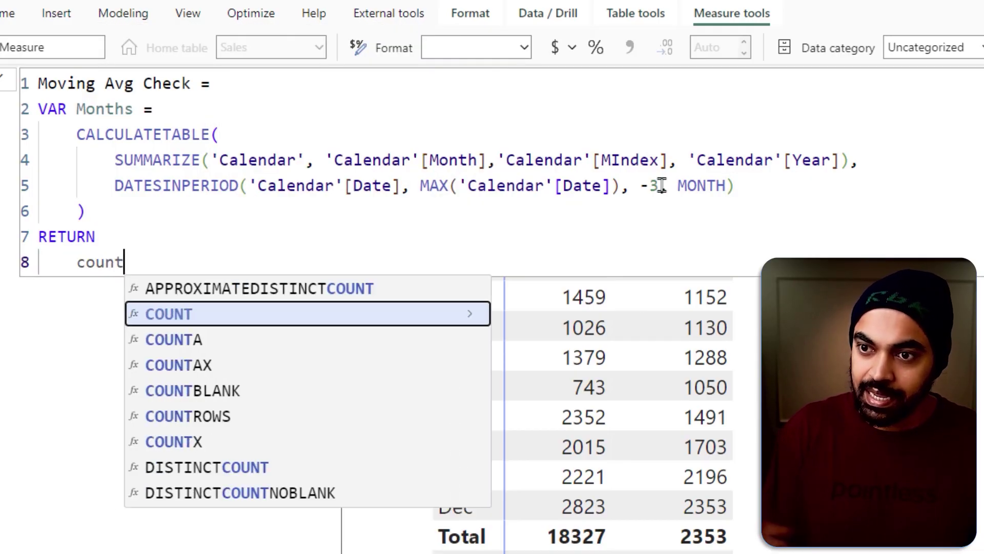
pyautogui.press('Down')
pyautogui.press('Down')
pyautogui.press('Down')
pyautogui.press('Down')
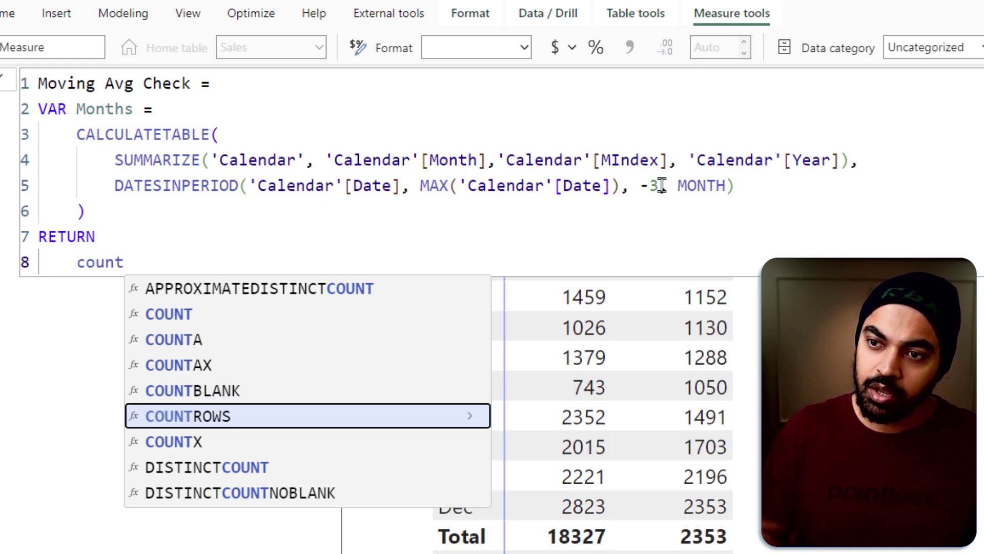
pyautogui.press('BackSpace')
pyautogui.press('BackSpace')
pyautogui.press('BackSpace')
pyautogui.press('BackSpace')
pyautogui.press('BackSpace')
pyautogui.write('con')
pyautogui.press('Down')
pyautogui.press('Tab')
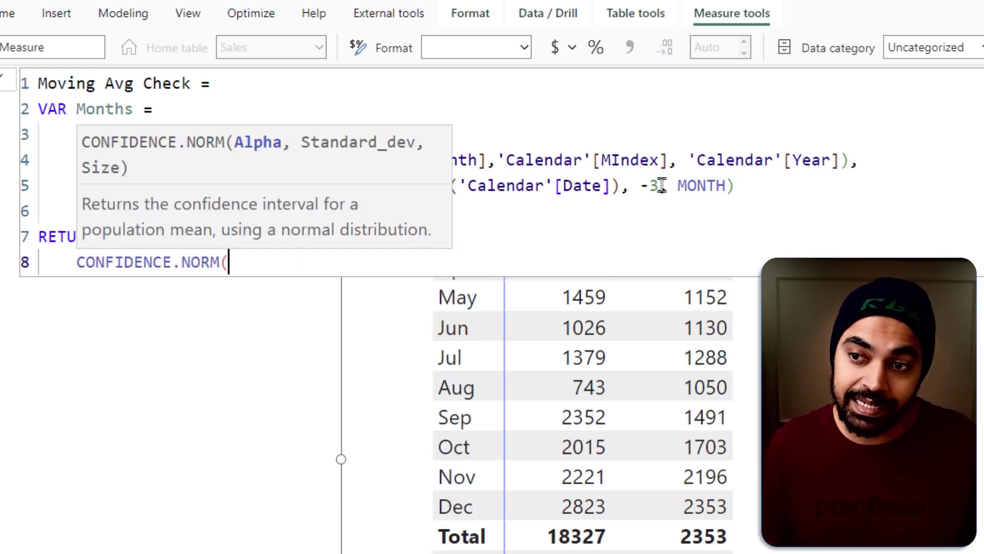
pyautogui.press('BackSpace')
pyautogui.press('BackSpace')
pyautogui.press('BackSpace')
pyautogui.press('BackSpace')
pyautogui.press('BackSpace')
pyautogui.press('BackSpace')
pyautogui.press('BackSpace')
pyautogui.press('BackSpace')
pyautogui.press('BackSpace')
pyautogui.press('BackSpace')
pyautogui.press('BackSpace')
pyautogui.press('BackSpace')
pyautogui.press('BackSpace')
pyautogui.press('BackSpace')
pyautogui.press('BackSpace')
pyautogui.press('BackSpace')
# Start a CONCATENATEX function under RETURN and open a new line for its arguments.
pyautogui.write('con')
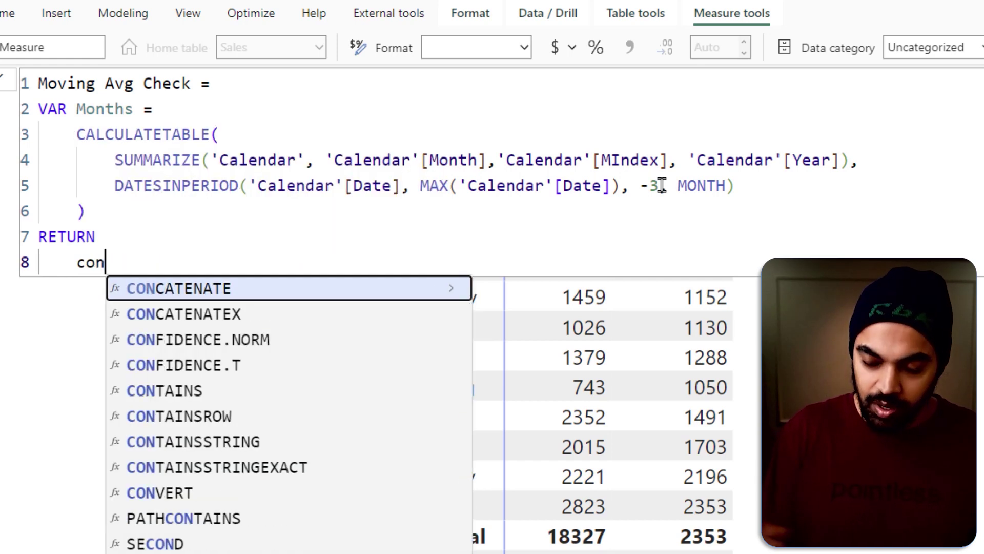
pyautogui.press('Down')
pyautogui.press('Tab')
pyautogui.press('Return')
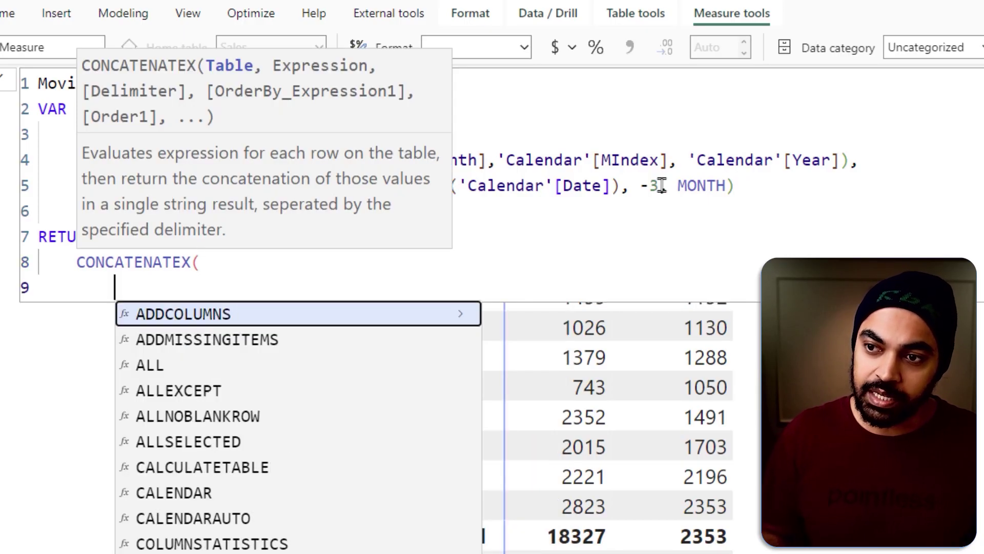
# Use the Months variable as the CONCATENATEX table argument and start a new line for the expression.
pyautogui.press('Escape')
pyautogui.click(593, 159)
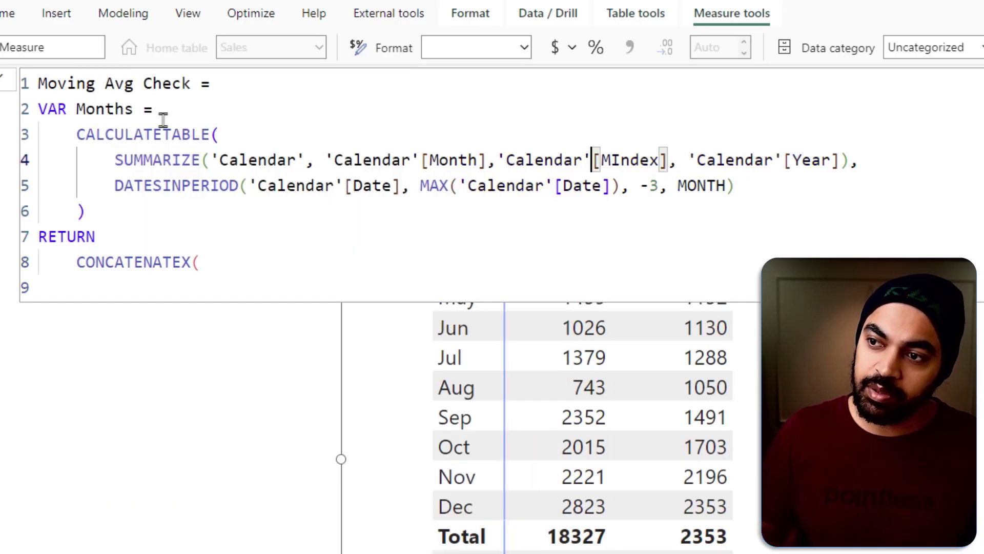
pyautogui.click(132, 285)
pyautogui.write('mon')
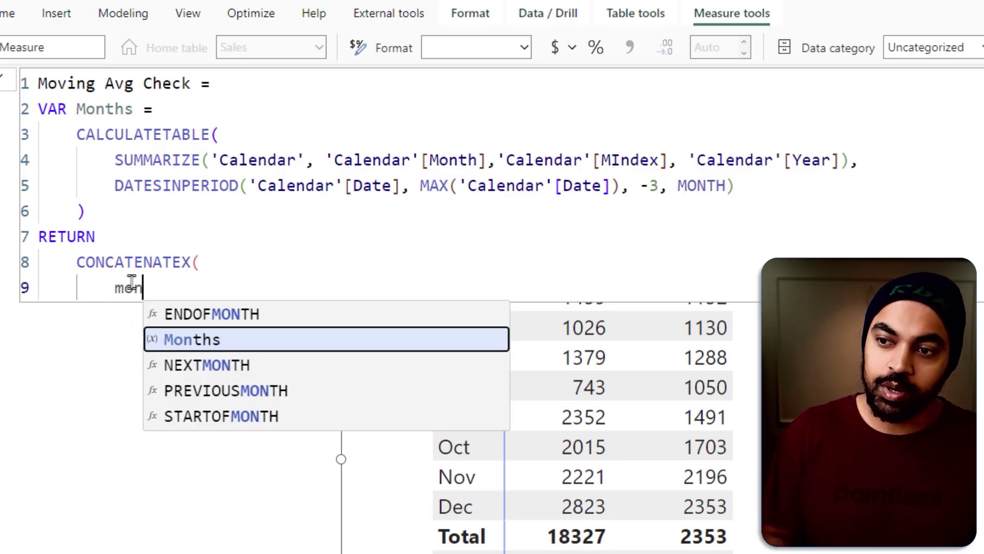
pyautogui.press('Tab')
pyautogui.write(',')
pyautogui.press('Return')
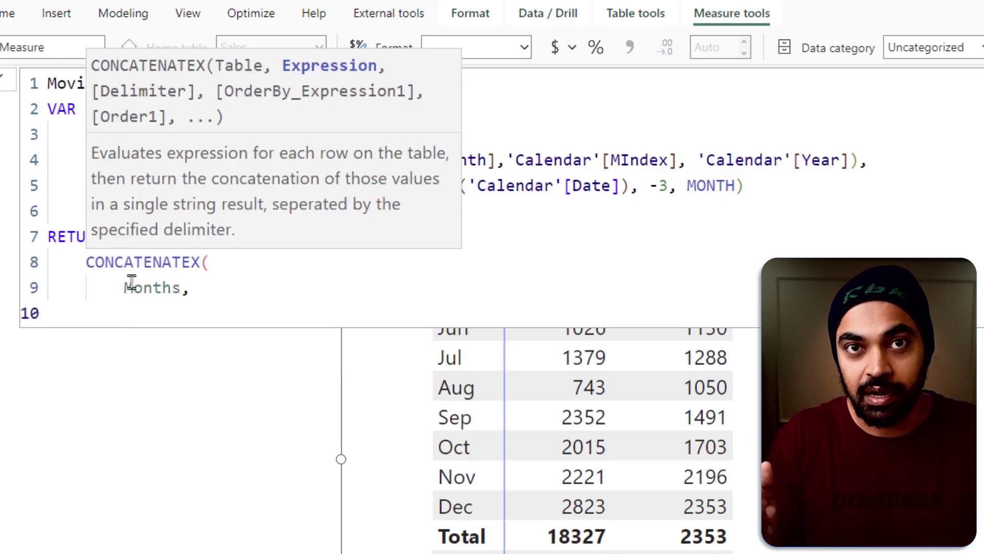
# Begin the CONCATENATEX expression with 'Calendar'[Year] joined by ampersands to the separator "|".
pyautogui.write('year')
pyautogui.press('Up')
pyautogui.press('Up')
pyautogui.press('Up')
pyautogui.press('Up')
pyautogui.press('Up')
pyautogui.press('Up')
pyautogui.press('Up')
pyautogui.press('Up')
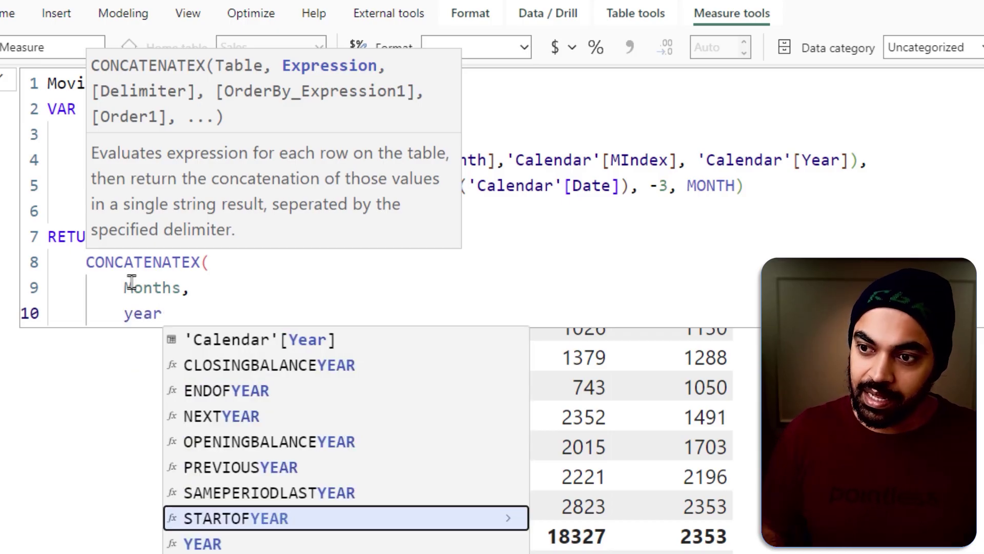
pyautogui.press('Tab')
pyautogui.write('&')
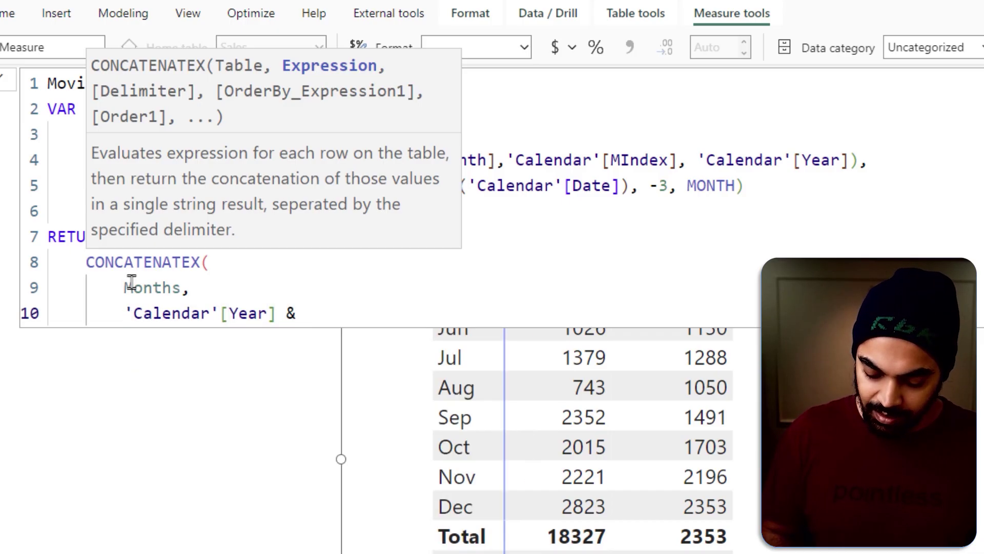
pyautogui.write(' "|" &')
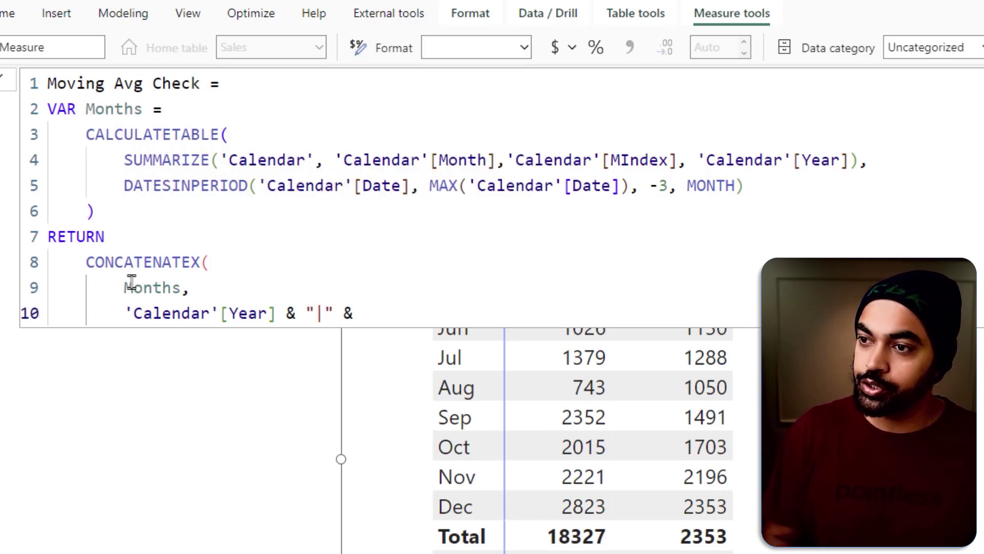
# Complete the CONCATENATEX expression by appending the 'Calendar'[Month] column after the "|" separator.
pyautogui.write(' monh')
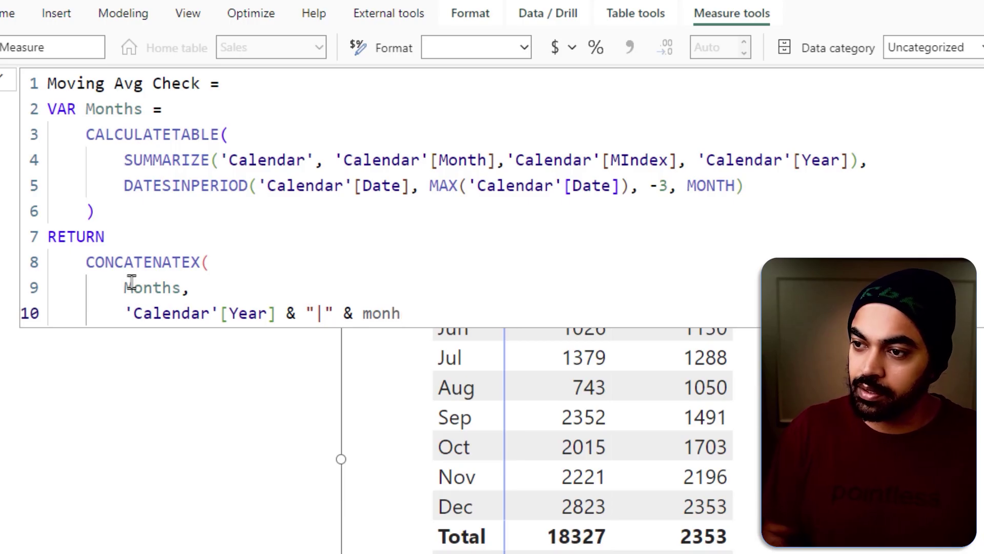
pyautogui.press('BackSpace')
pyautogui.write('t')
pyautogui.press('Up')
pyautogui.press('Up')
pyautogui.press('Up')
pyautogui.press('Up')
pyautogui.press('Tab')
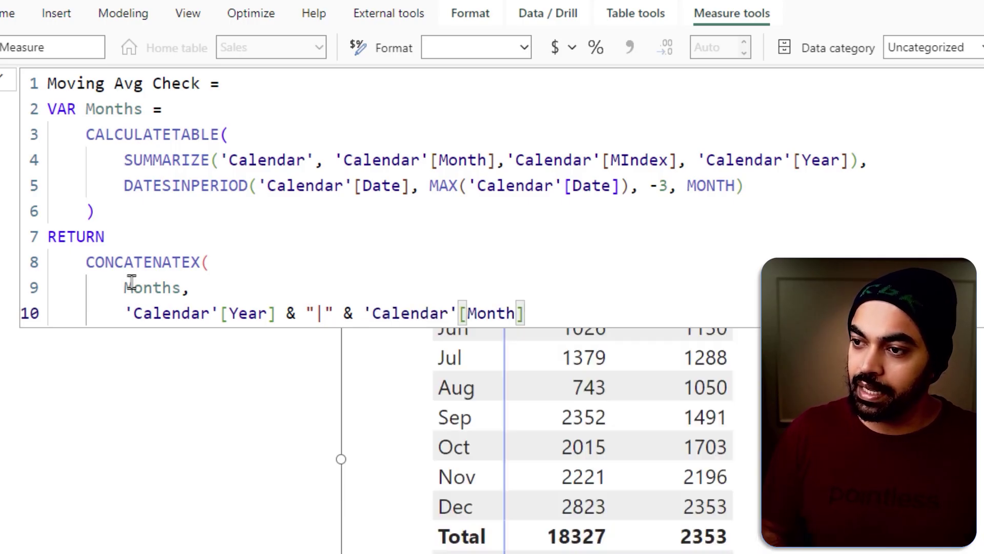
# Close CONCATENATEX with a parenthesis on a new line, commit the measure, and add Moving Avg Check to the matrix.
pyautogui.hotkey('shift', 'Return')
pyautogui.write(')')
pyautogui.press('Return')
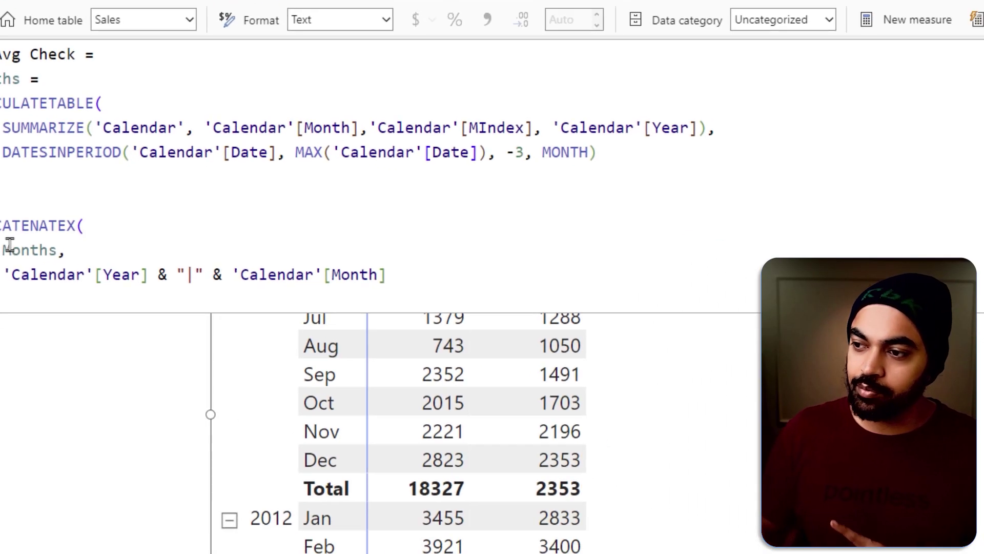
pyautogui.moveTo(945, 160); pyautogui.dragTo(460, 236)
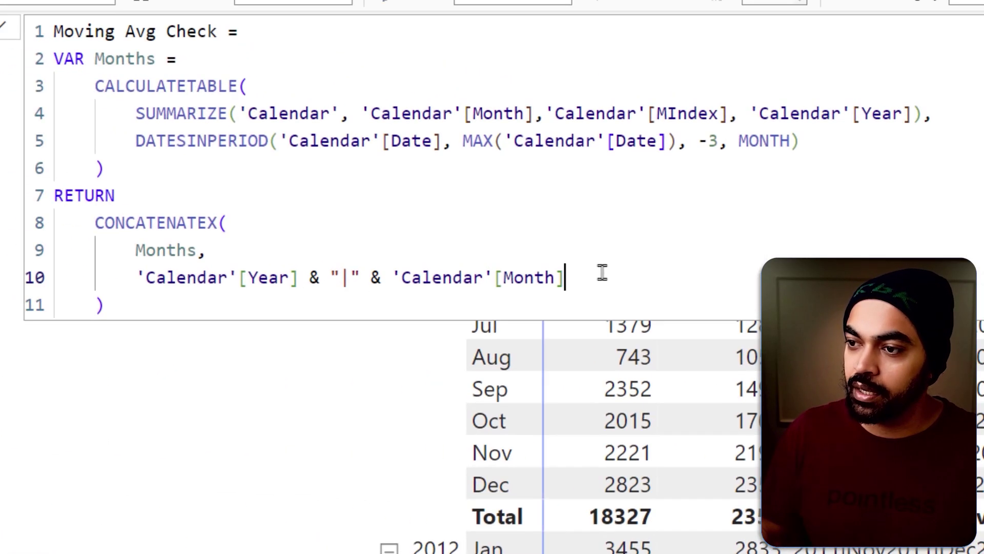
# Add ", " as the CONCATENATEX delimiter after 'Calendar'[Month] and commit the measure.
pyautogui.write(', "')
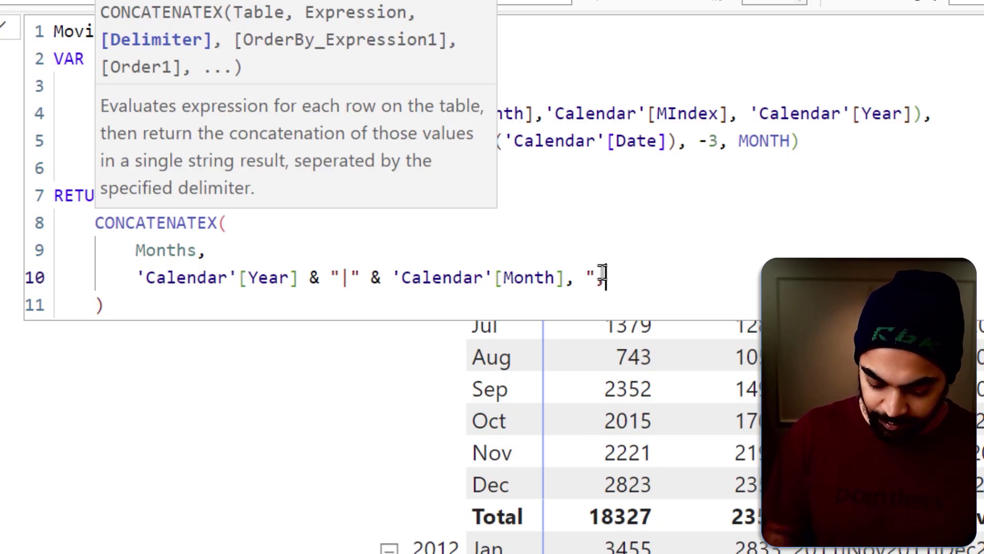
pyautogui.write(', "')
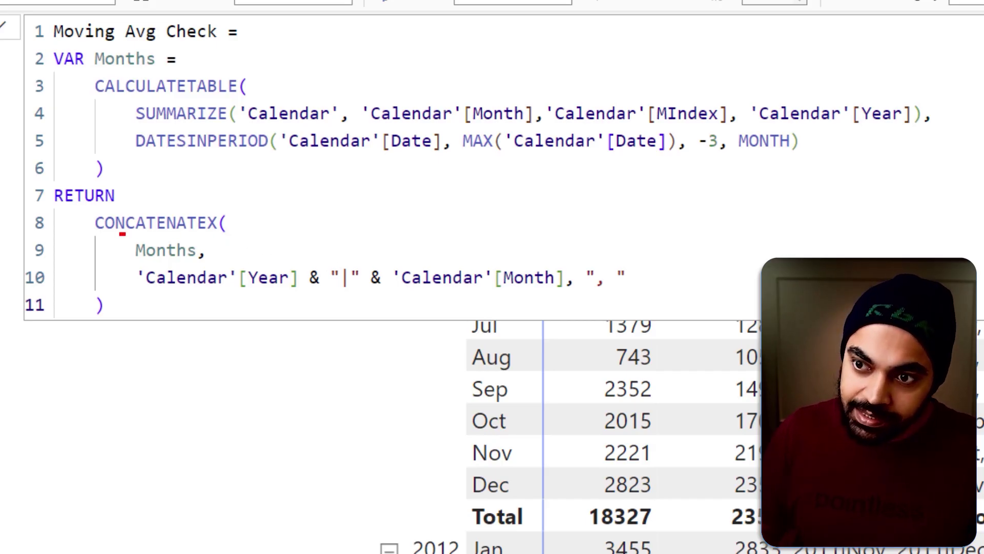
# Review the CONCATENATEX arguments and the Moving Avg Check month lists for January to April 2011 in the matrix.
pyautogui.moveTo(121, 234); pyautogui.dragTo(207, 264)
pyautogui.moveTo(246, 346)
pyautogui.mouseDown()
pyautogui.moveTo(244, 304)
pyautogui.moveTo(231, 325)
pyautogui.mouseUp()
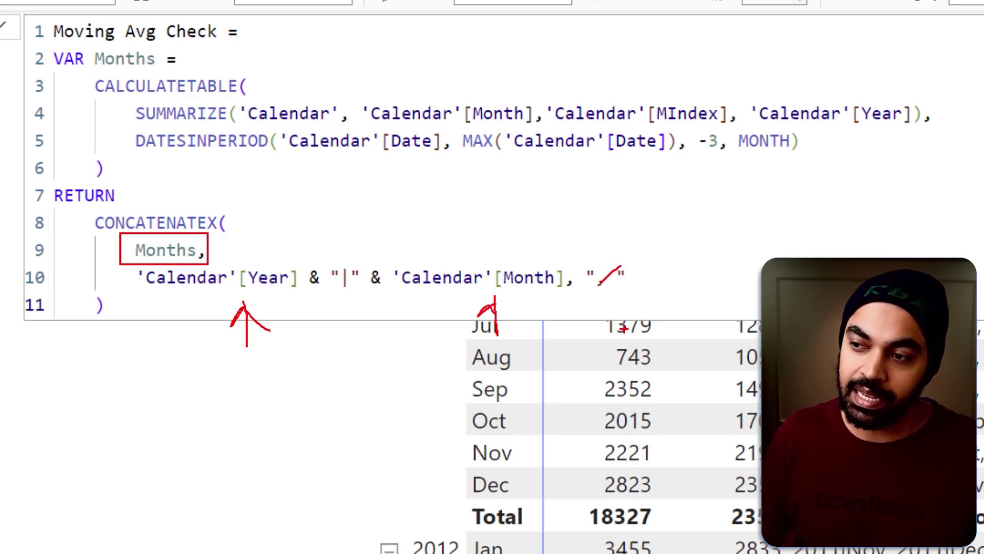
pyautogui.press('Escape')
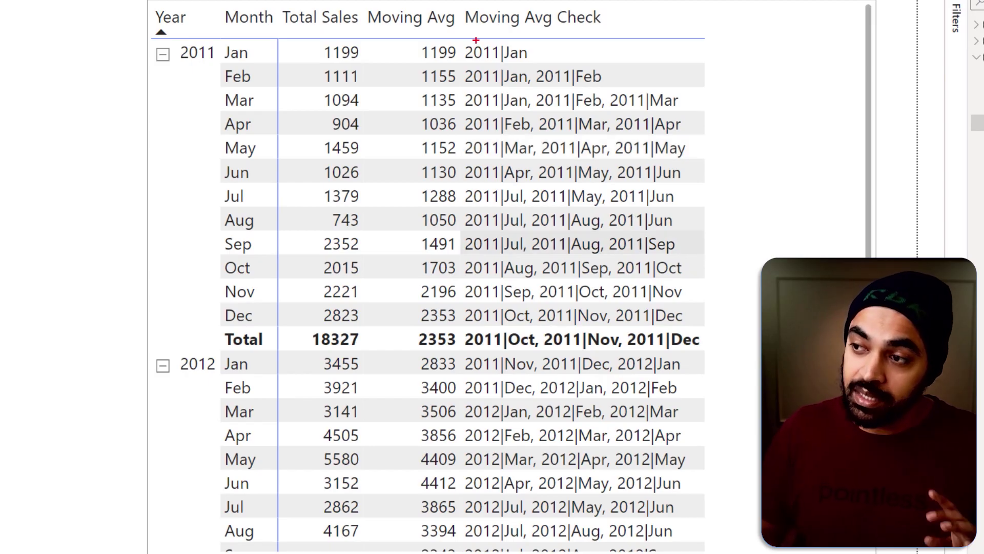
pyautogui.moveTo(466, 38); pyautogui.dragTo(528, 60)
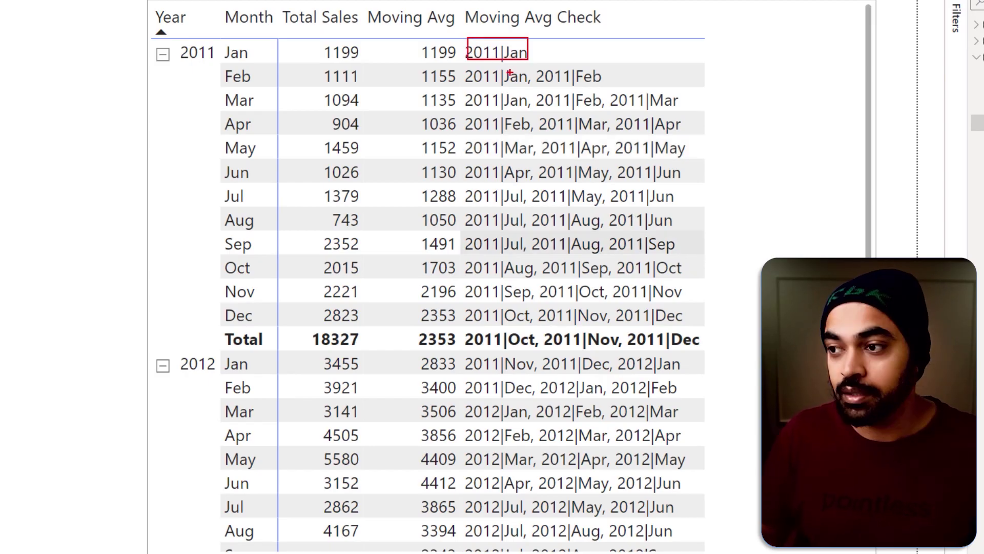
pyautogui.moveTo(464, 65)
pyautogui.mouseDown()
pyautogui.moveTo(535, 81)
pyautogui.moveTo(619, 83)
pyautogui.mouseUp()
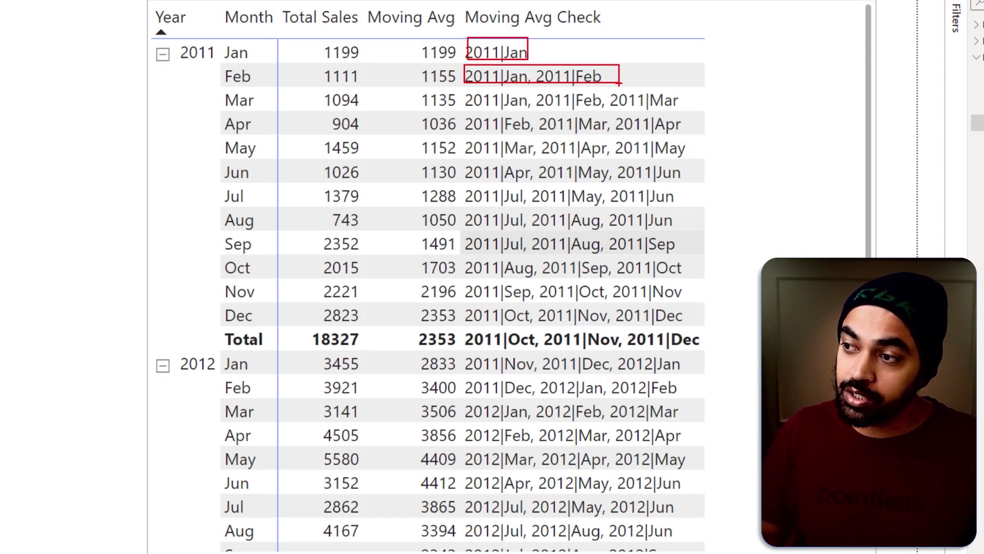
pyautogui.moveTo(479, 84); pyautogui.dragTo(688, 111)
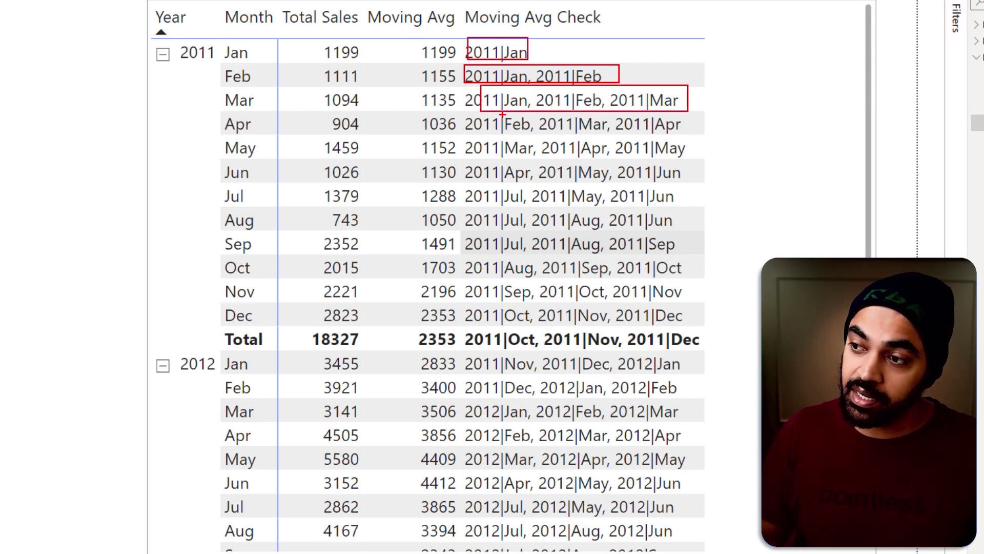
pyautogui.moveTo(477, 112); pyautogui.dragTo(682, 136)
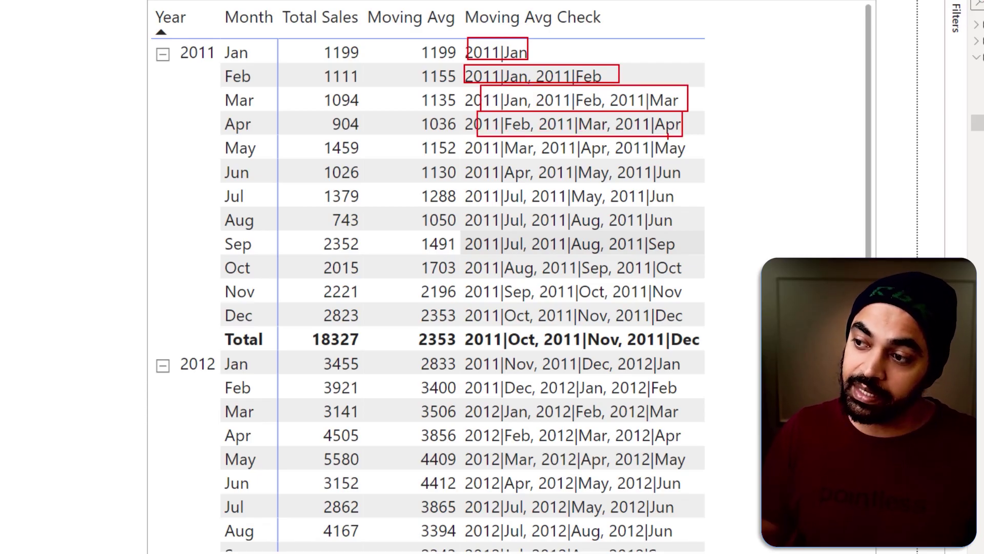
pyautogui.press('Escape')
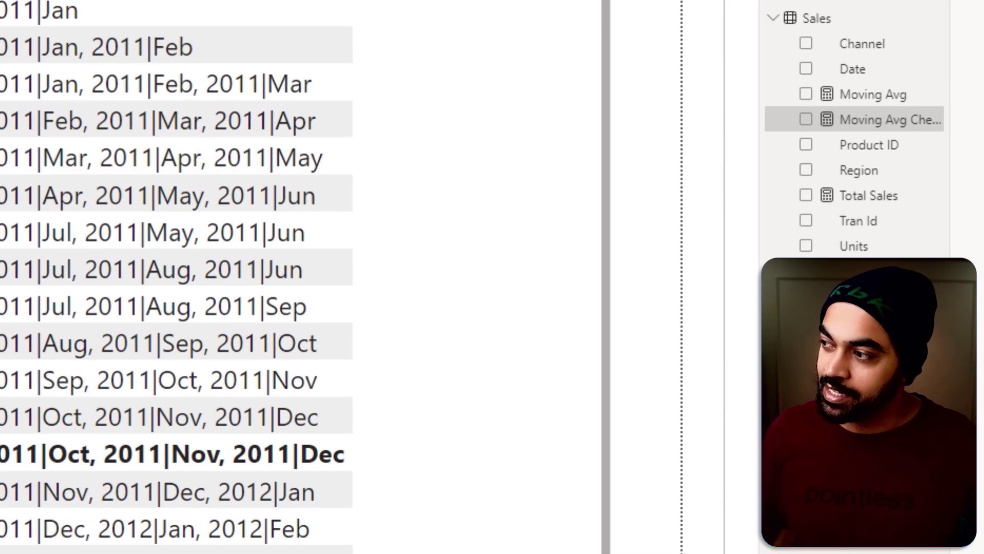
# Open the Moving Avg Check measure and delete the year-month expression and its delimiter from CONCATENATEX.
pyautogui.click(865, 122)
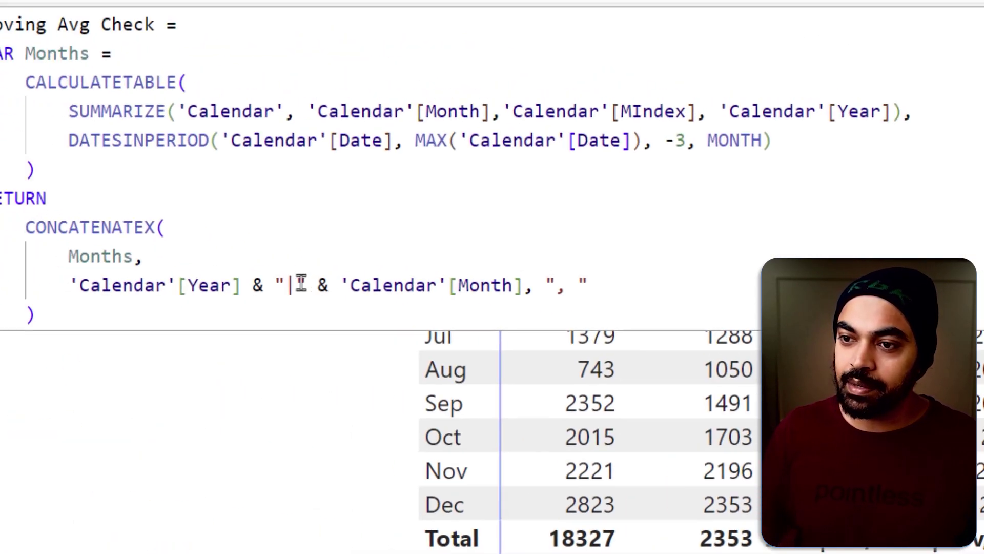
pyautogui.click(281, 280)
pyautogui.doubleClick(280, 280)
pyautogui.hotkey('ctrl', 'Left')
pyautogui.hotkey('ctrl', 'Left')
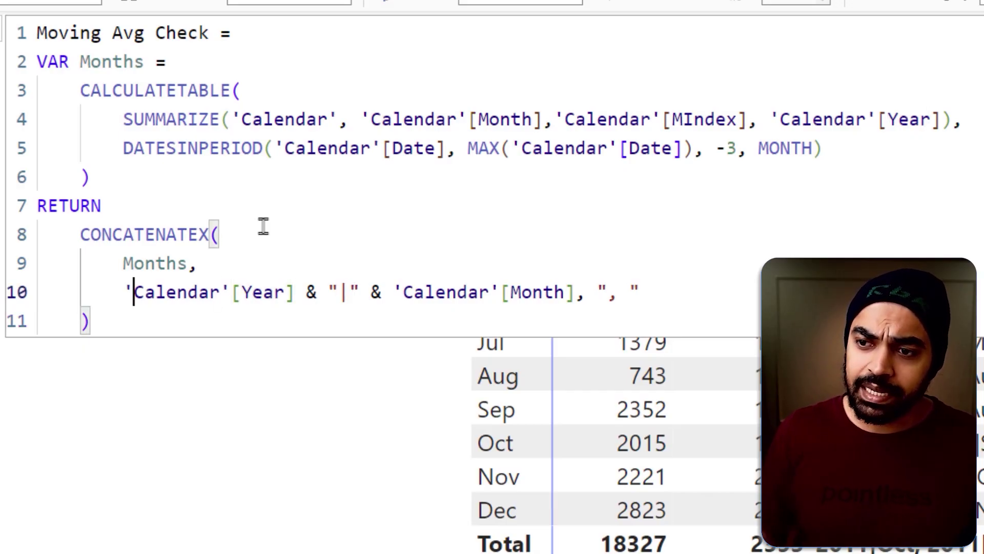
pyautogui.hotkey('shift', 'End')
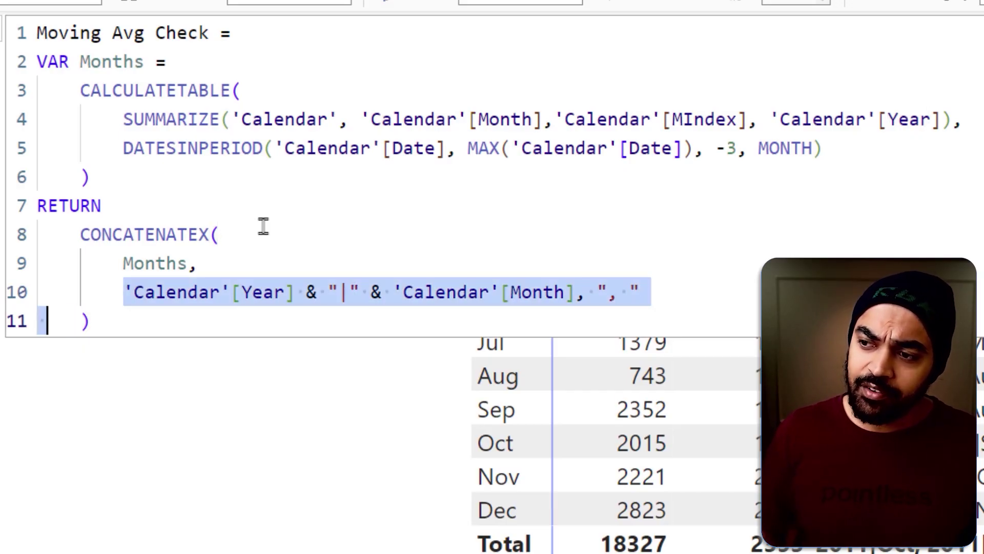
pyautogui.press('BackSpace')
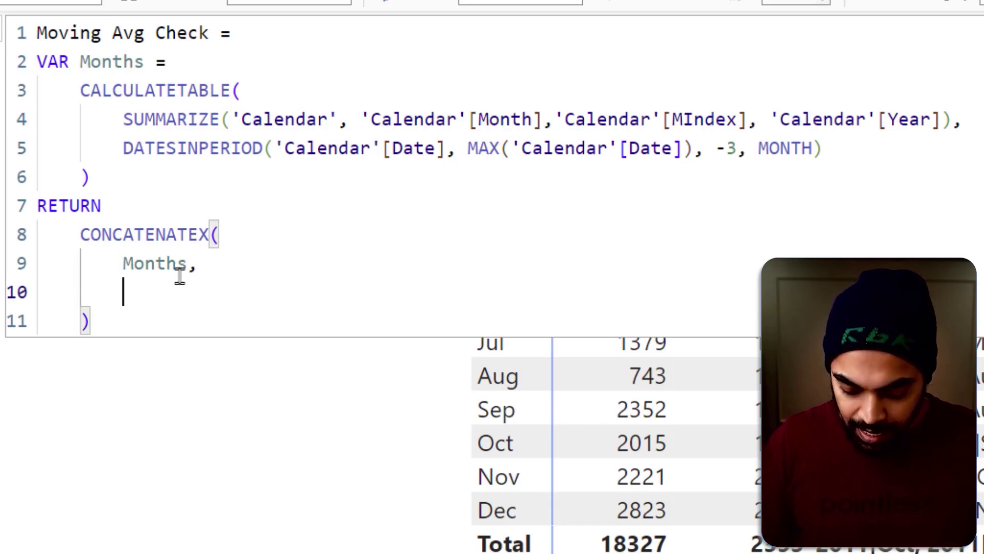
# Enter FORMAT([Total Sales], "0,0") as the new CONCATENATEX expression below the Months argument.
pyautogui.write('[')
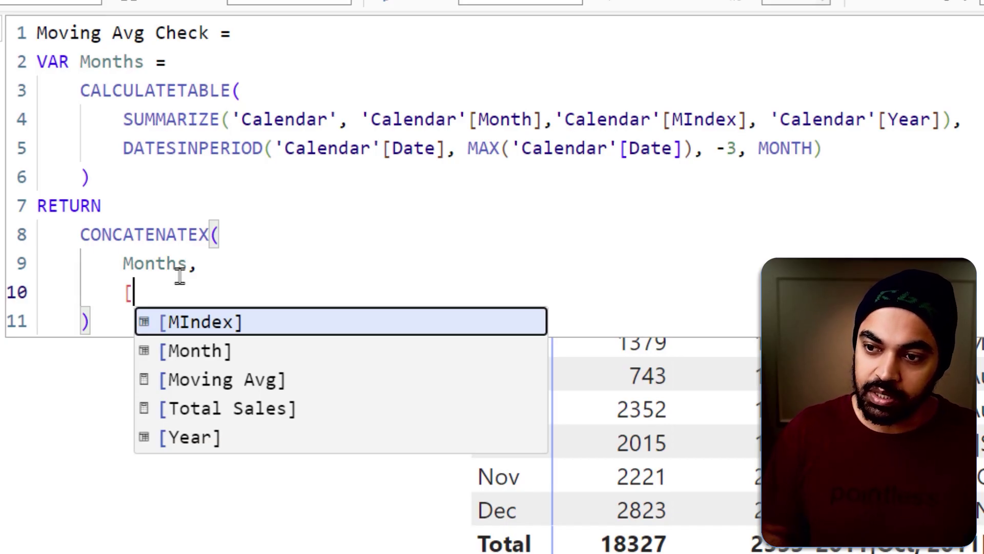
pyautogui.press('Down')
pyautogui.press('Down')
pyautogui.press('Down')
pyautogui.press('Tab')
pyautogui.press('Home')
pyautogui.write('f')
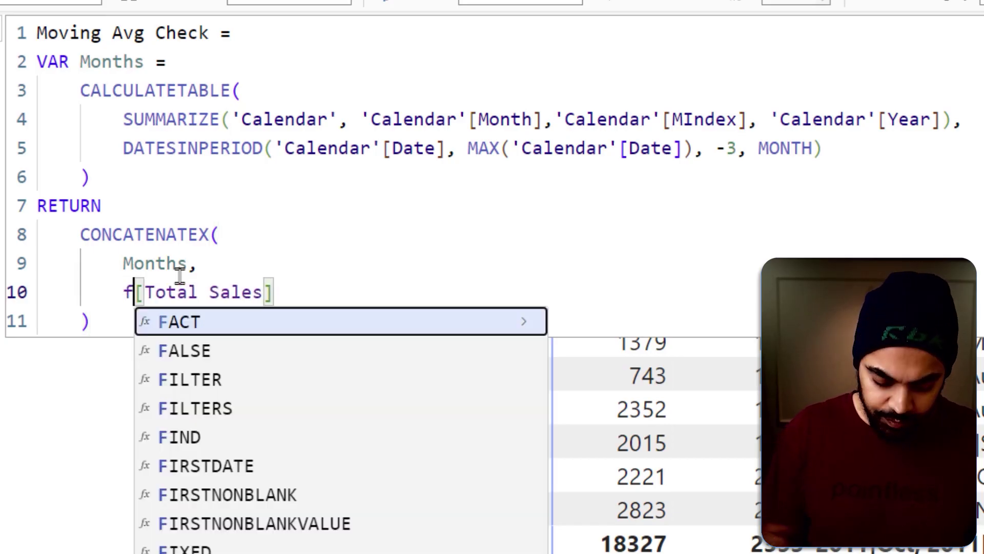
pyautogui.write('o')
pyautogui.press('Tab')
pyautogui.write(', ')
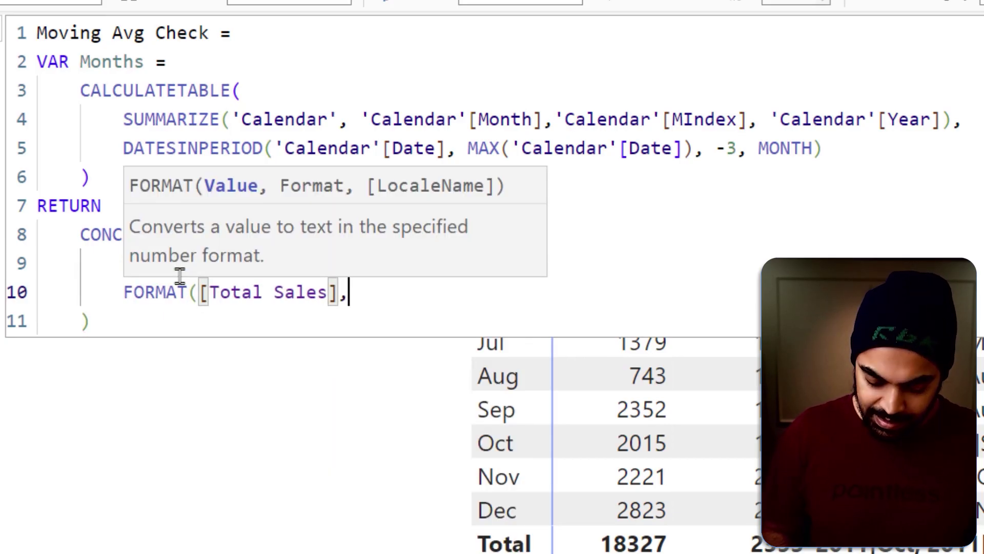
pyautogui.write('"0,0"')
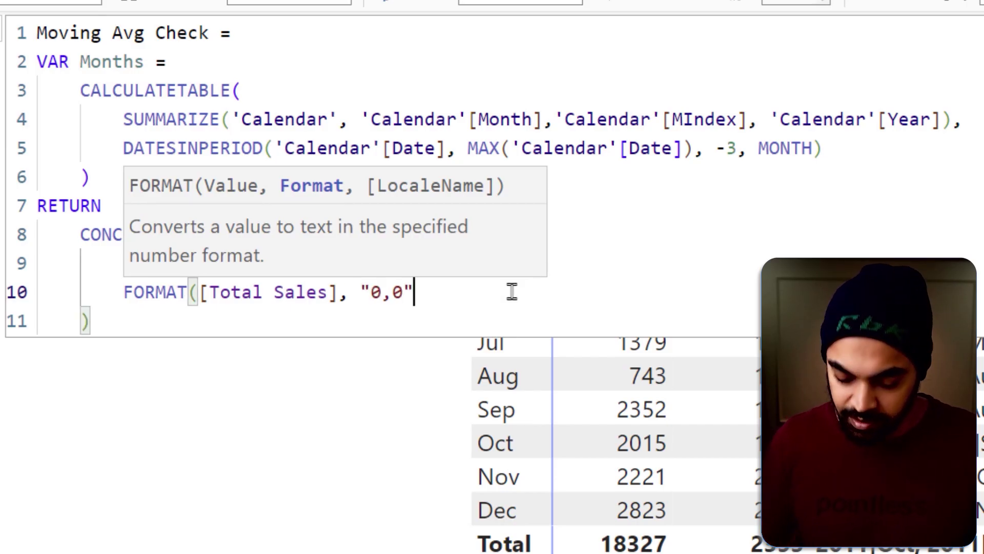
pyautogui.write(')')
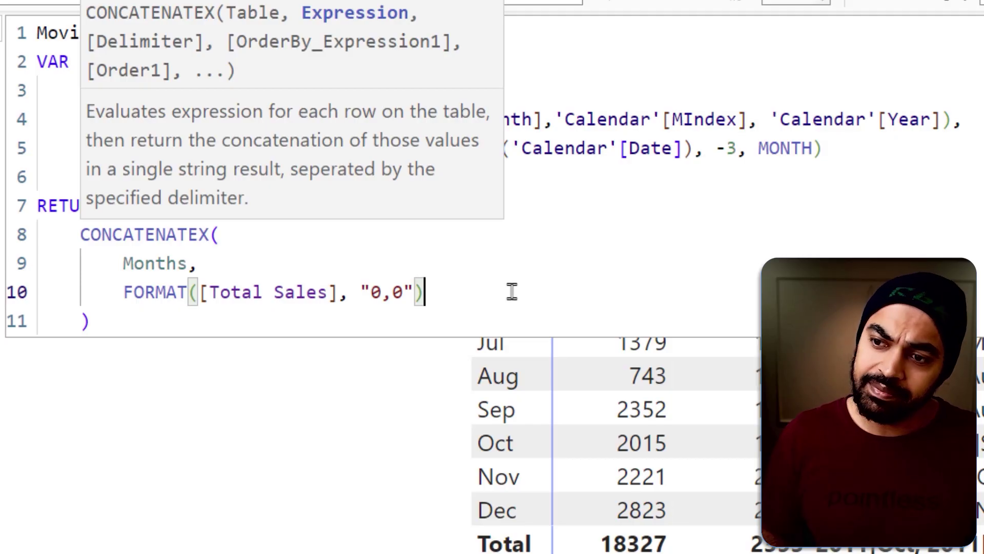
# Add ", " as the delimiter after the FORMAT expression and commit the Moving Avg Check measure.
pyautogui.write(', ",')
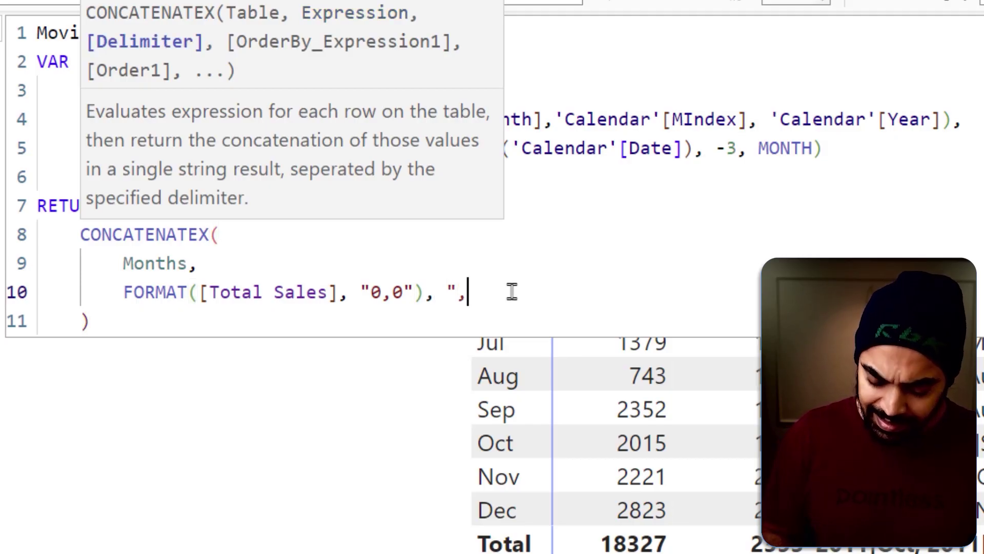
pyautogui.write(' "')
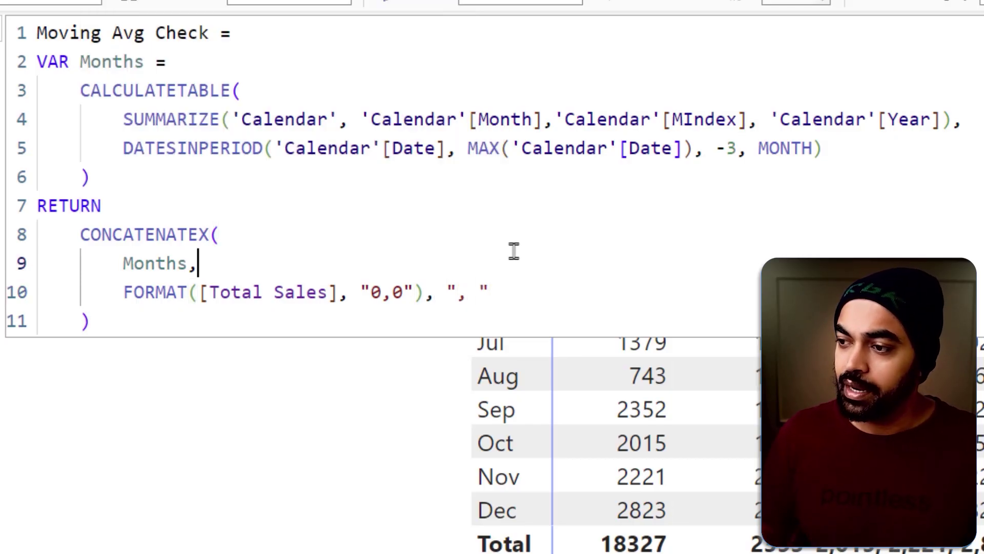
pyautogui.press('Return')
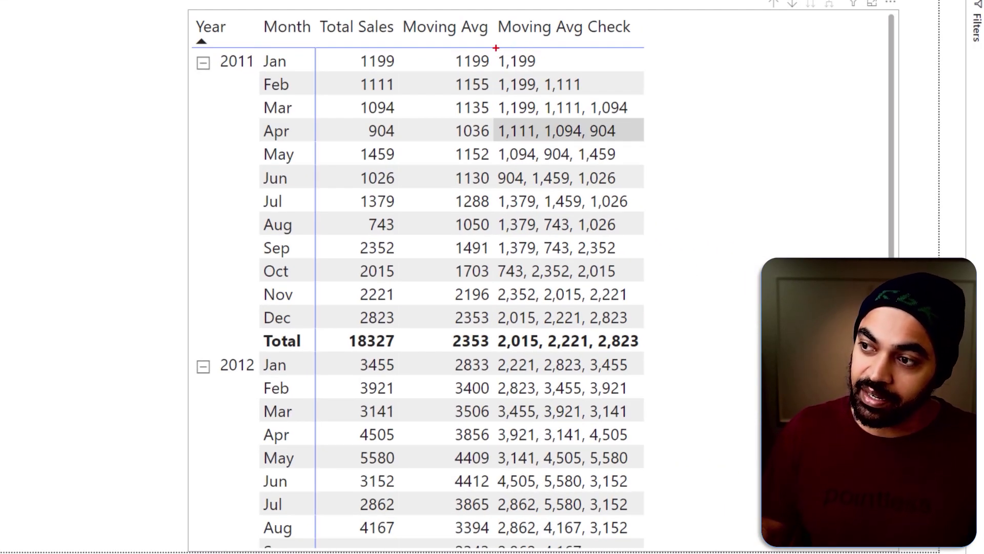
# Examine the sales values that Moving Avg Check lists for January to April 2011 in the matrix.
pyautogui.moveTo(540, 65)
pyautogui.mouseDown()
pyautogui.moveTo(537, 91)
pyautogui.moveTo(595, 94)
pyautogui.mouseUp()
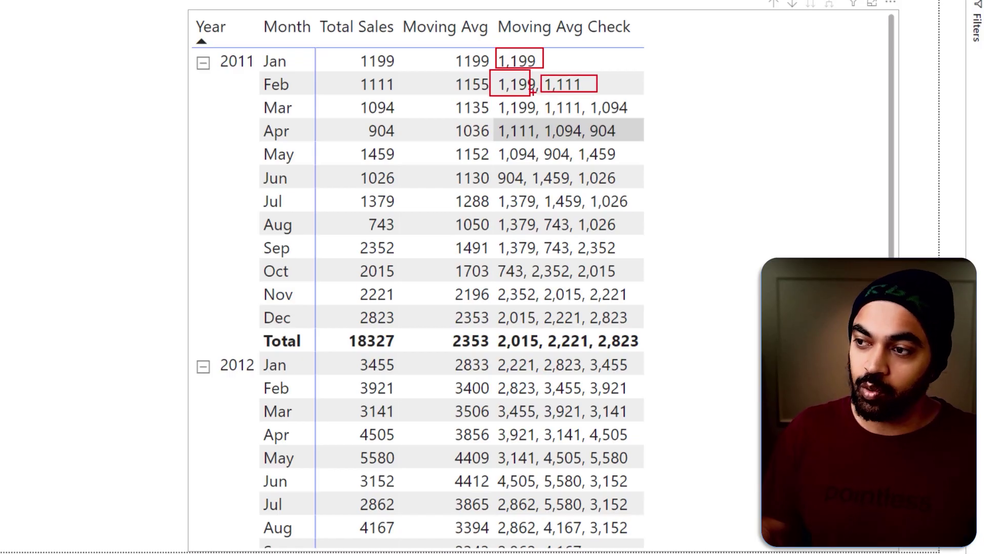
pyautogui.moveTo(493, 97); pyautogui.dragTo(529, 112)
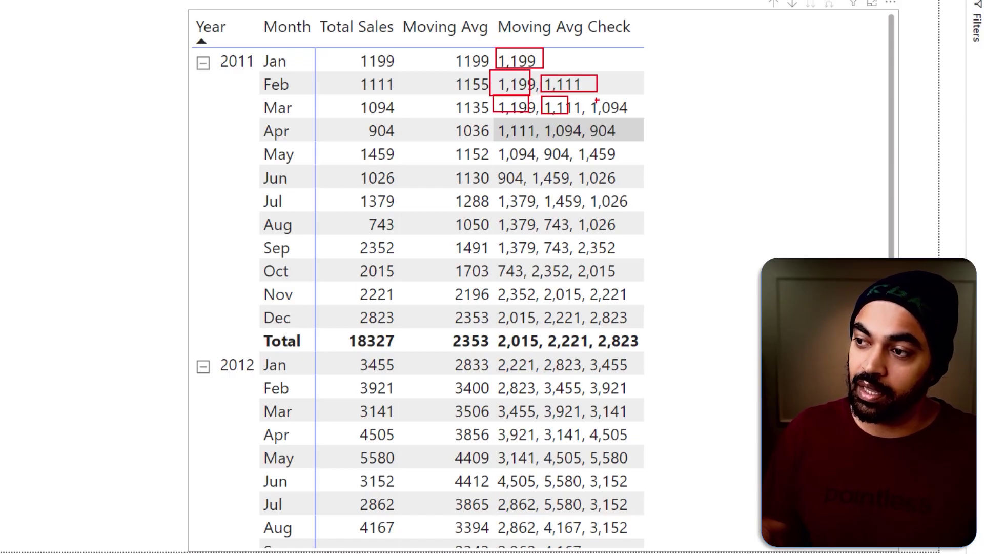
pyautogui.moveTo(587, 96); pyautogui.dragTo(627, 116)
pyautogui.press('Escape')
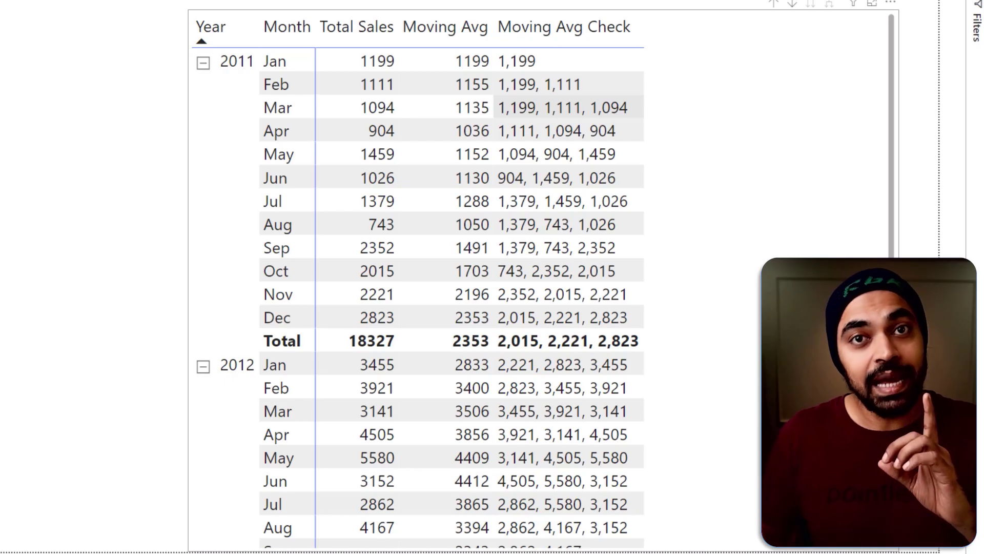
pyautogui.hotkey('ctrl', '2')
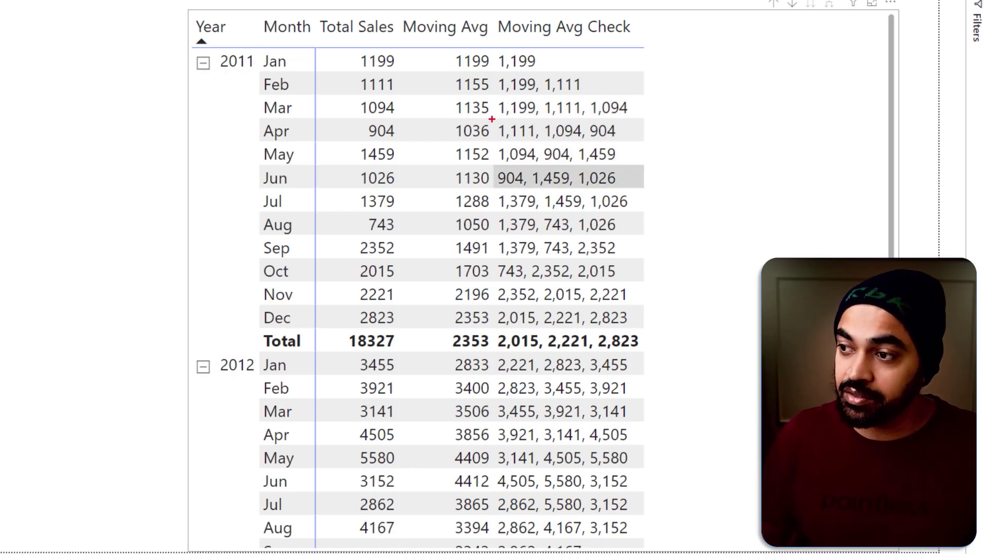
pyautogui.moveTo(491, 119); pyautogui.dragTo(623, 145)
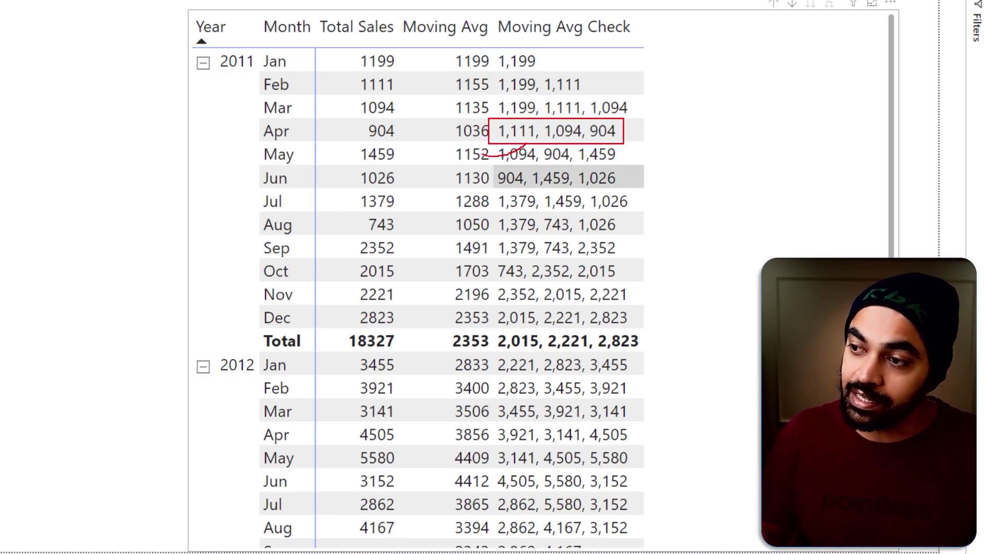
pyautogui.press('Escape')
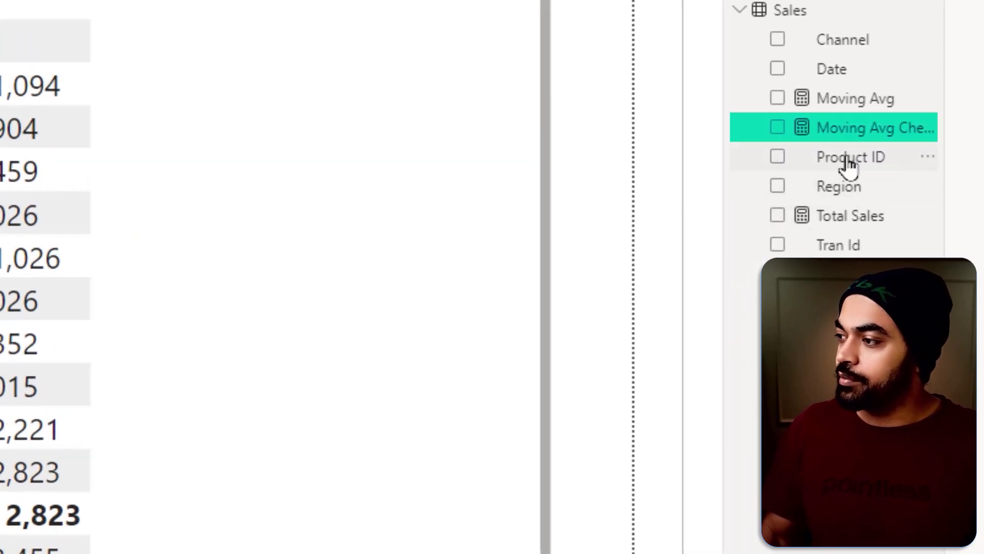
# Change the CONCATENATEX delimiter in the Moving Avg Check measure to " + " and commit the formula.
pyautogui.click(804, 134)
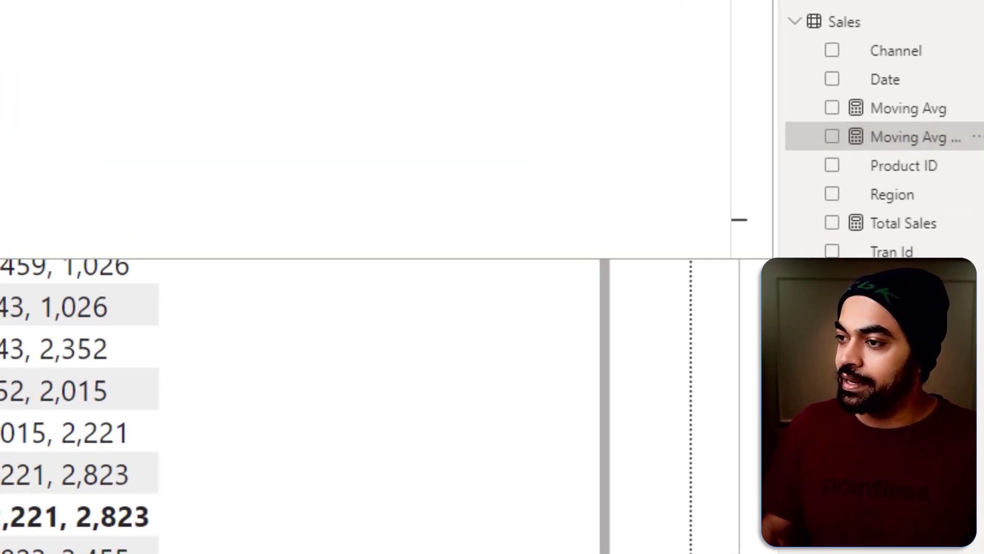
pyautogui.press('Left')
pyautogui.press('BackSpace')
pyautogui.press('BackSpace')
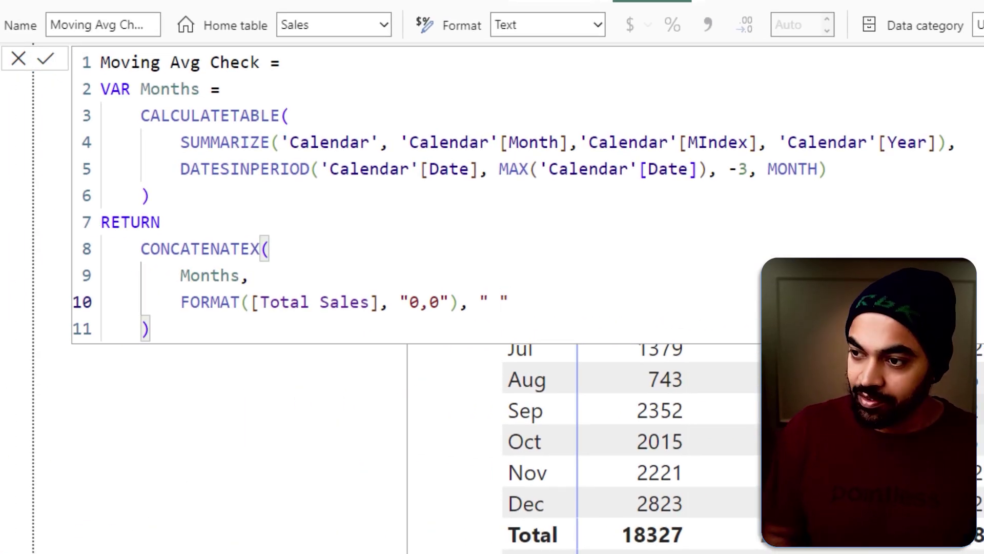
pyautogui.write('+')
pyautogui.click(43, 59)
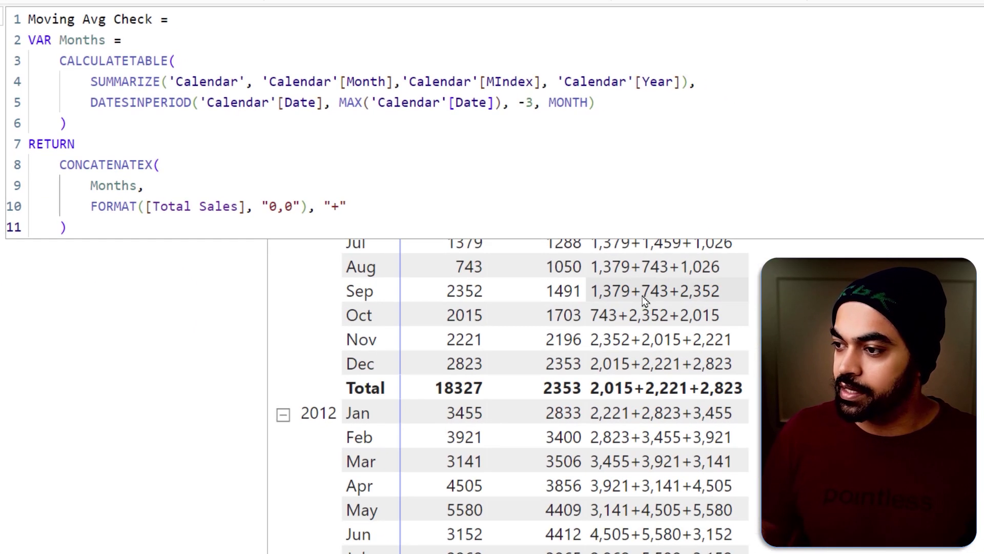
pyautogui.click(332, 206)
pyautogui.press('Return')
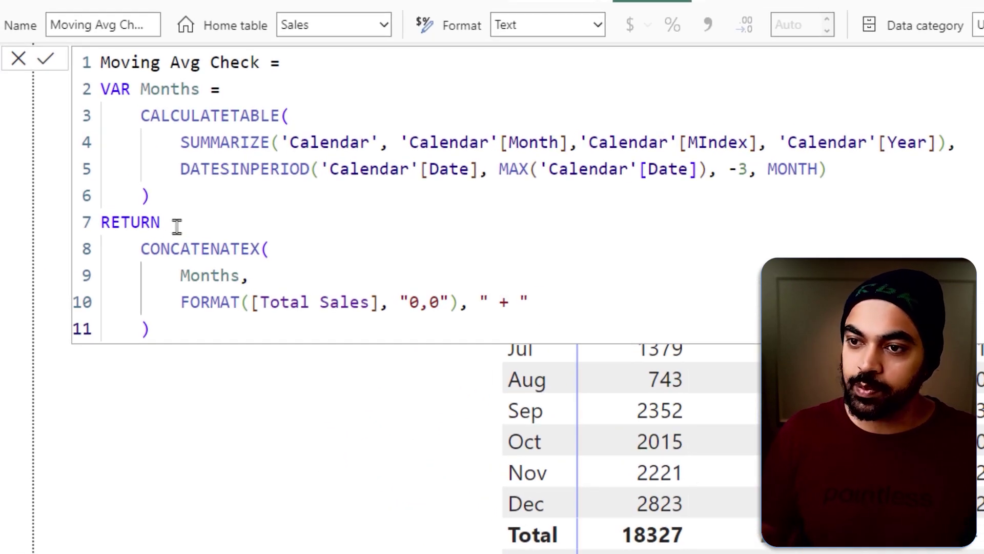
# Wrap the CONCATENATEX result in parentheses by joining "(" before it and ")" after it with &, and commit the measure.
pyautogui.click(177, 225)
pyautogui.press('Return')
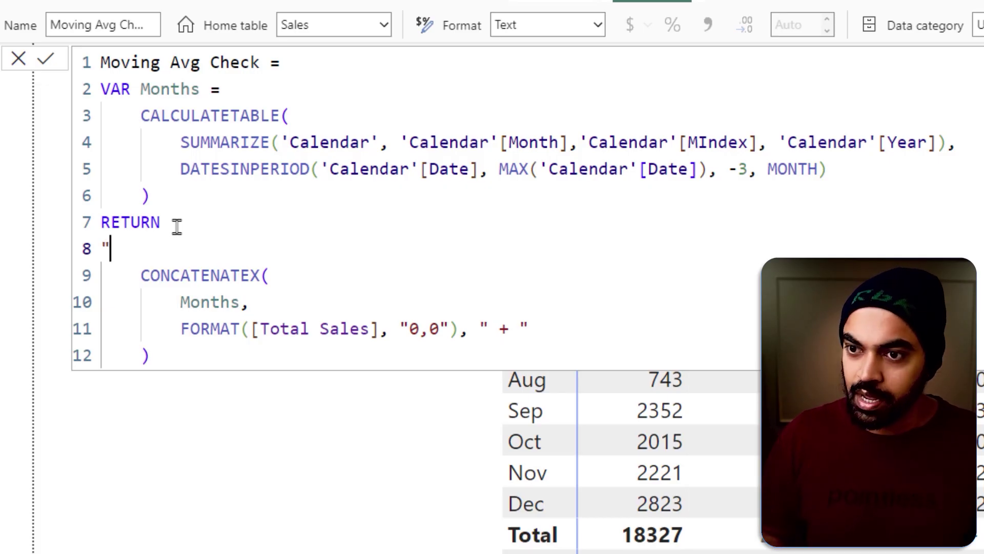
pyautogui.write('"(" &')
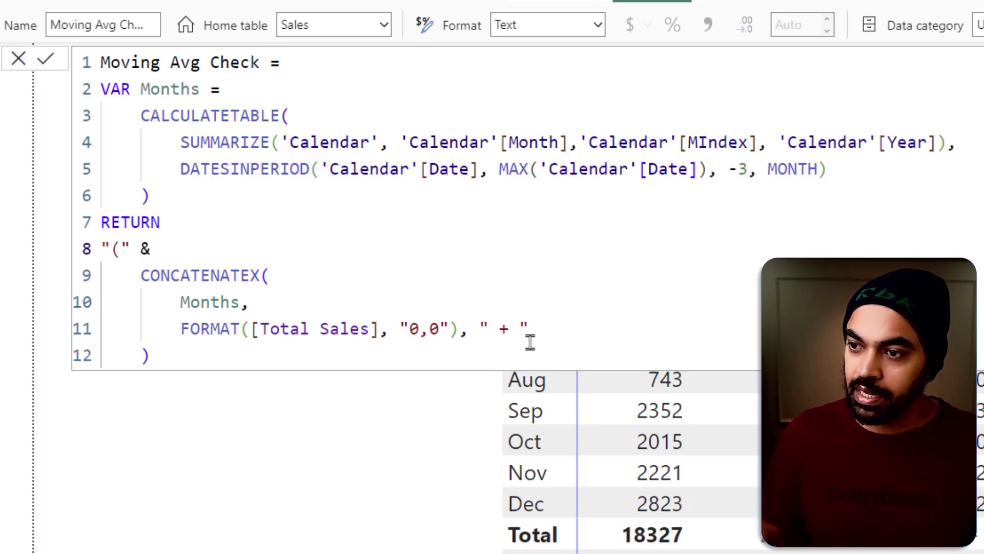
pyautogui.click(280, 360)
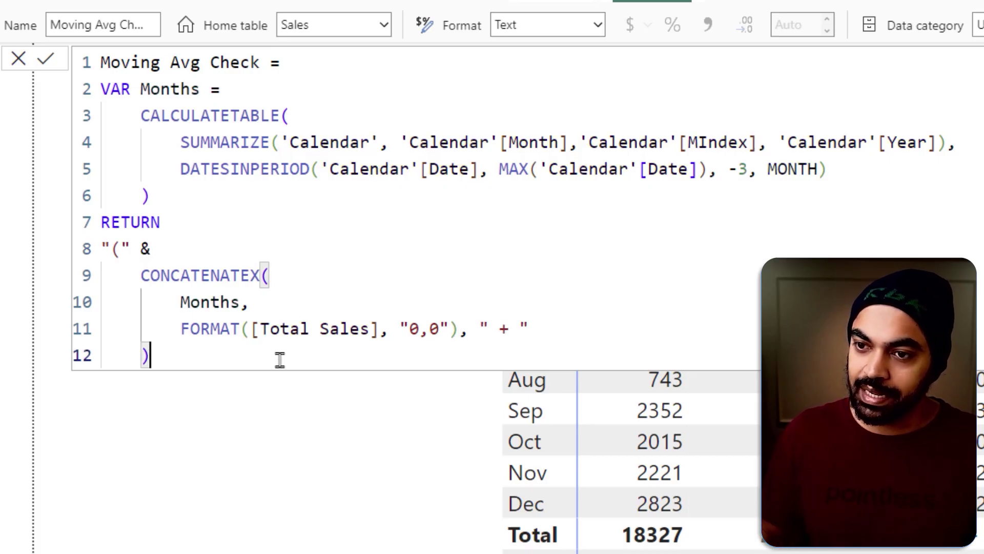
pyautogui.hotkey('shift', 'Return')
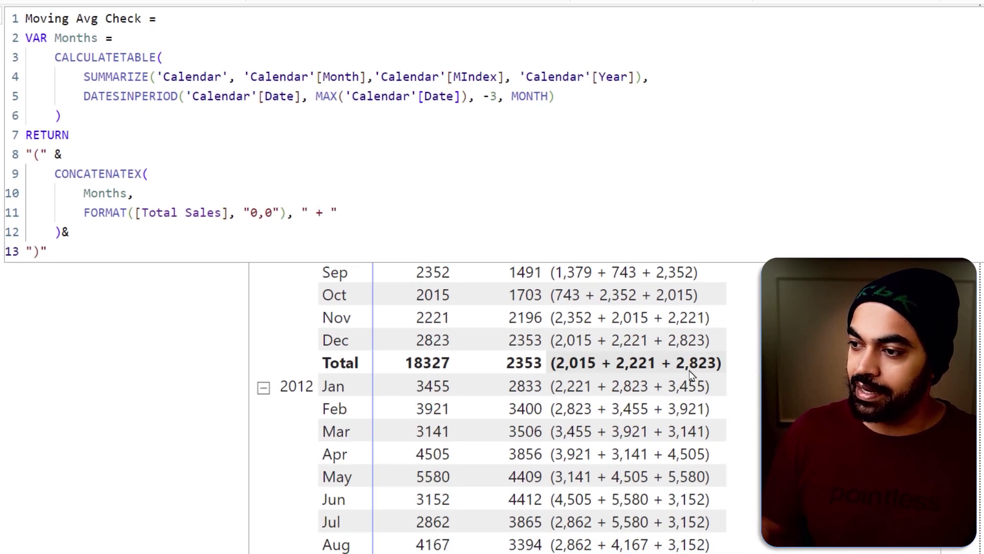
# Extend the closing parenthesis text to ") / " and append & COUNTROWS(Months) to show the divisor.
pyautogui.click(59, 250)
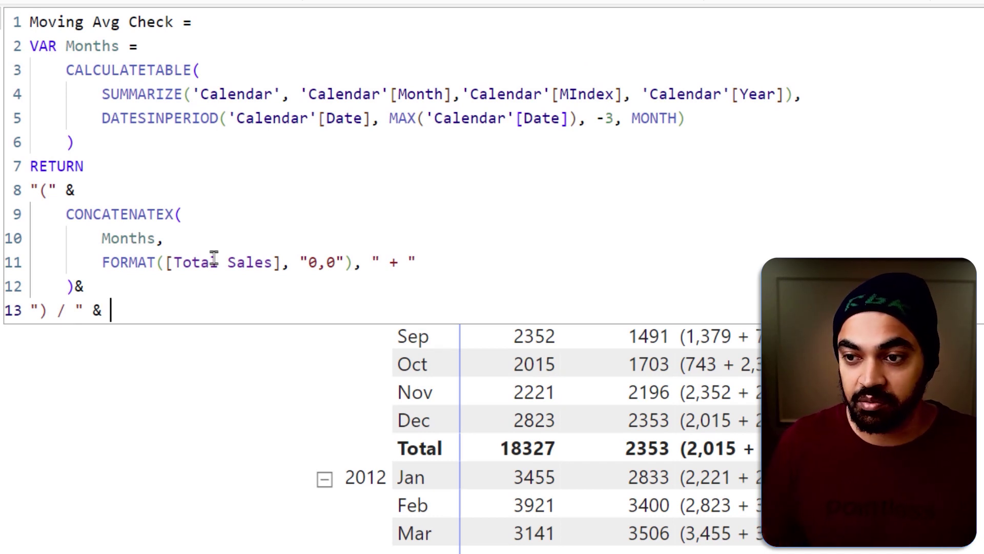
pyautogui.write('count')
pyautogui.press('Down')
pyautogui.press('Down')
pyautogui.press('Down')
pyautogui.press('Down')
pyautogui.press('Down')
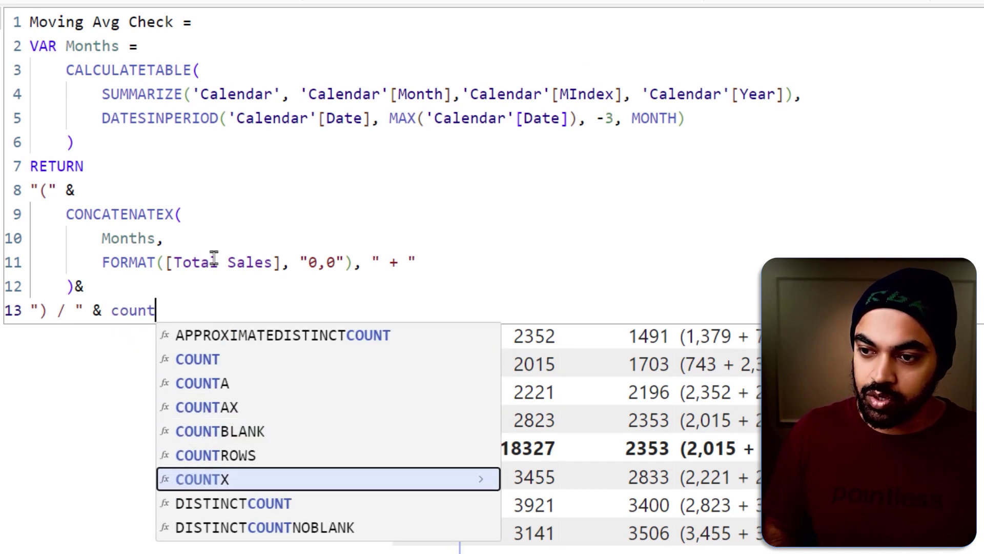
pyautogui.press('Up')
pyautogui.press('Tab')
pyautogui.write('mo')
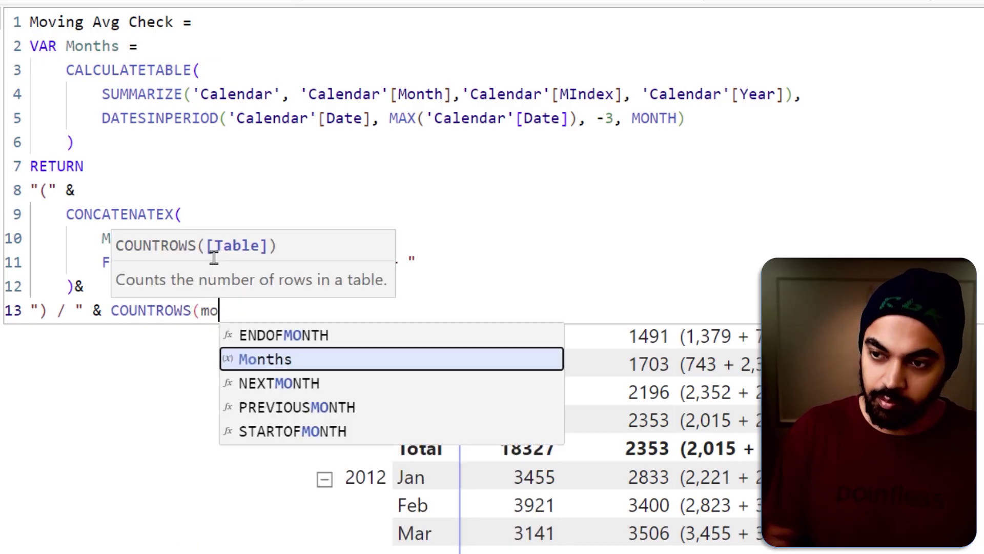
pyautogui.press('Tab')
pyautogui.write(')')
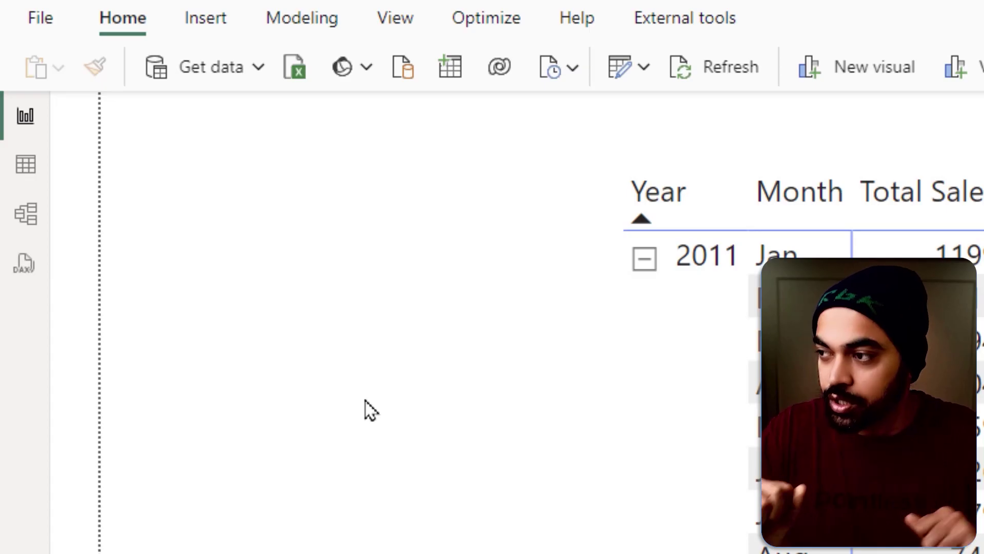
# Create a new calculated table in Table view and name it SelectedMonths.
pyautogui.click(38, 177)
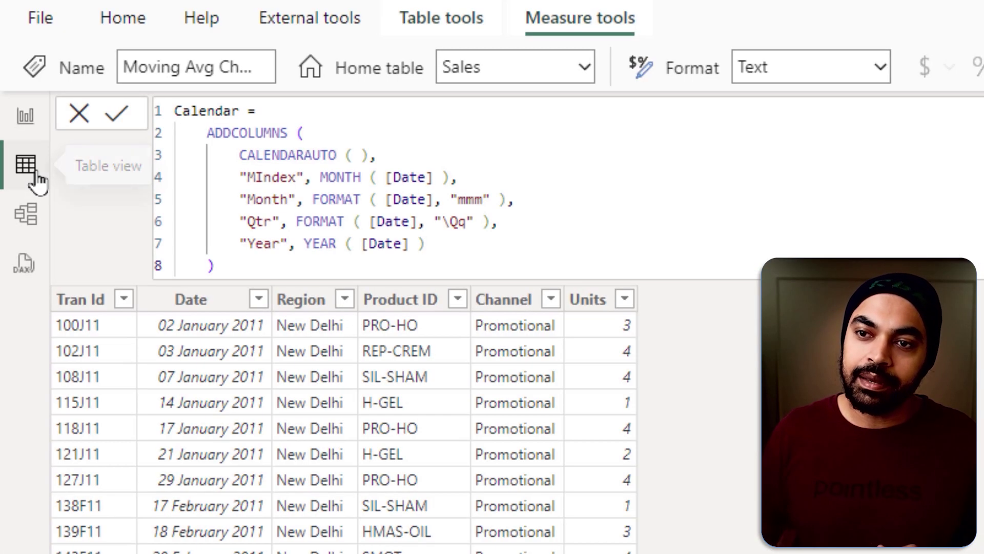
pyautogui.click(328, 26)
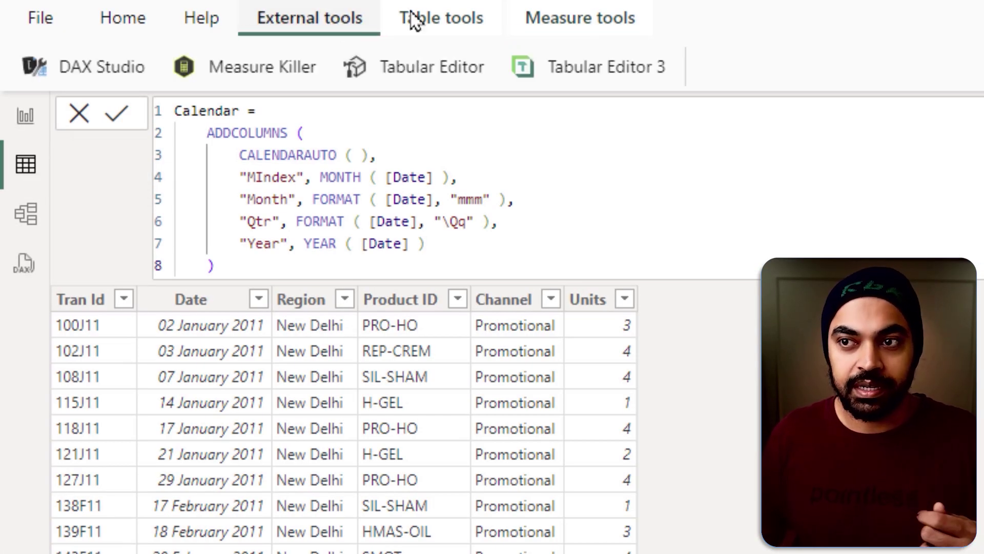
pyautogui.click(597, 23)
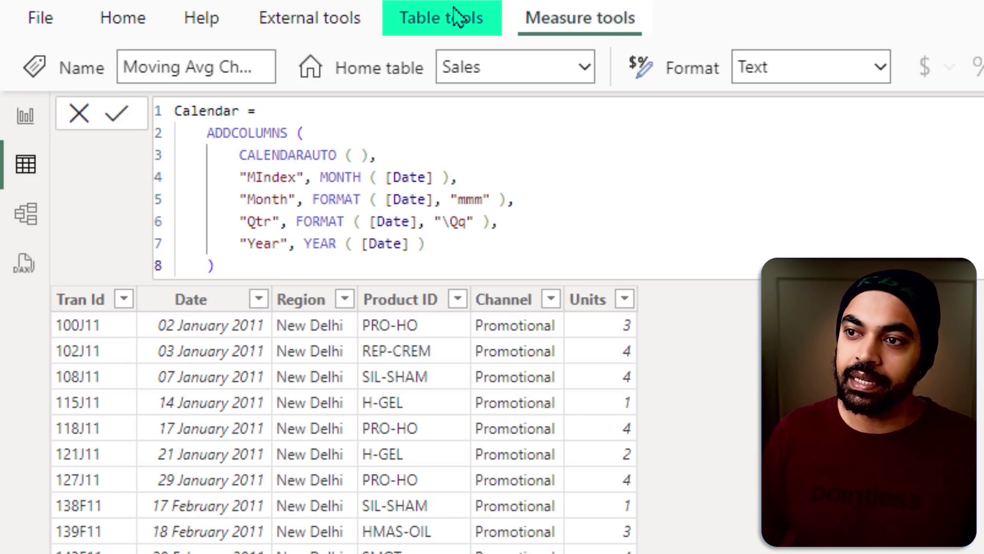
pyautogui.click(457, 18)
pyautogui.click(935, 65)
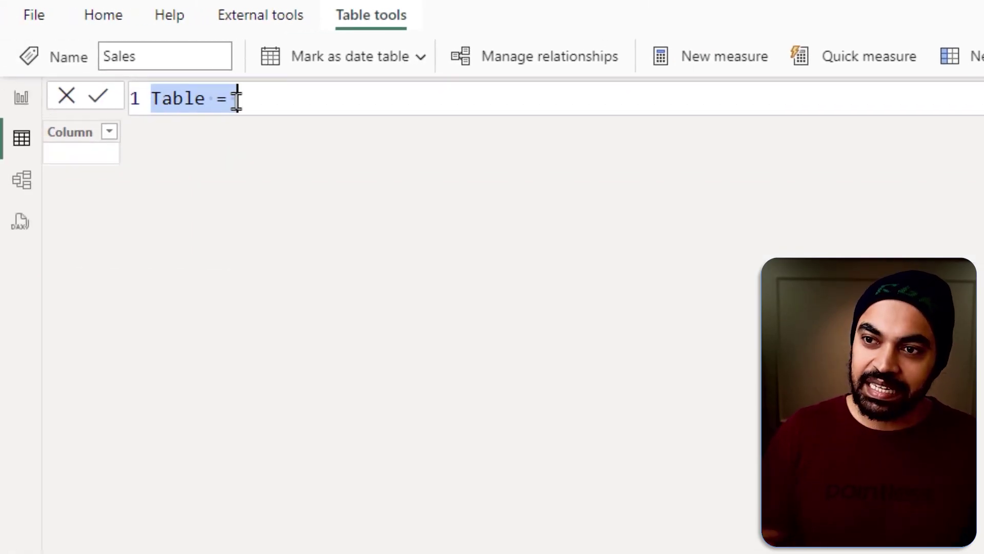
pyautogui.scroll(1, 237, 98)
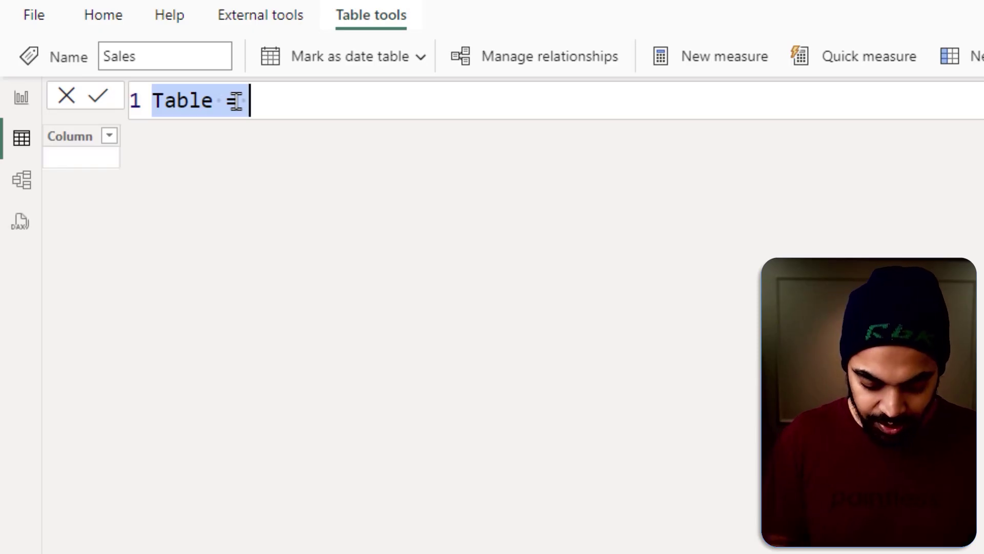
pyautogui.write('Selected')
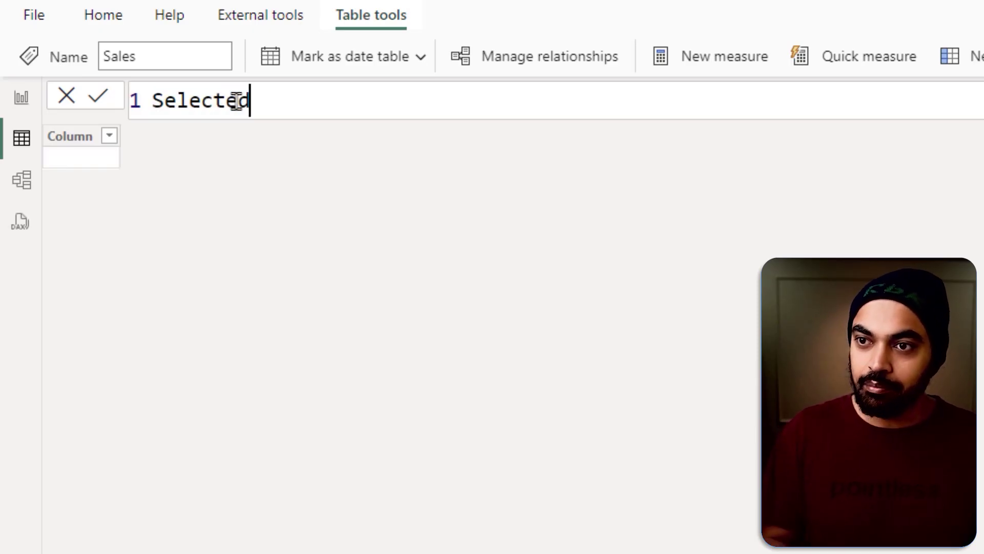
pyautogui.write('Months = ')
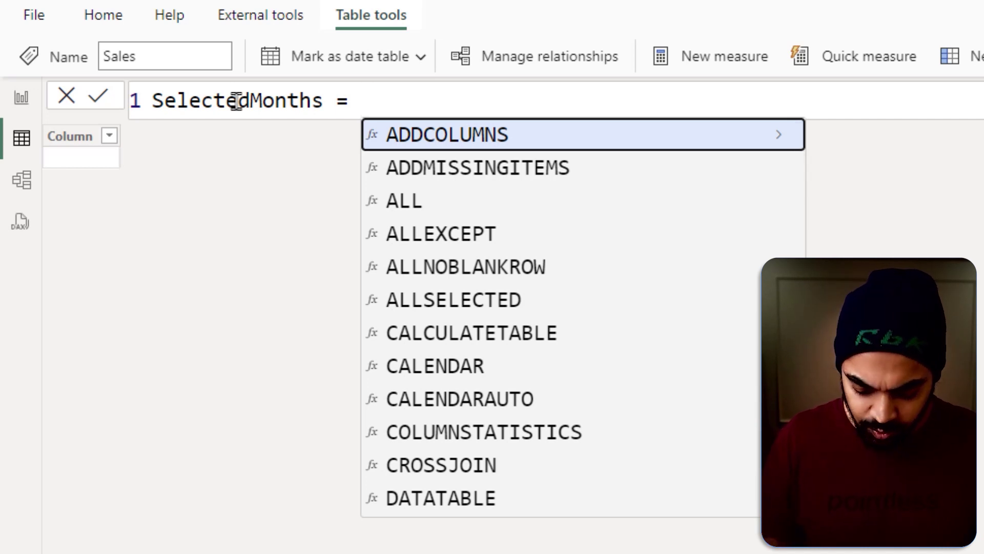
# Define SelectedMonths as GENERATESERIES(1,12) and commit the table.
pyautogui.write('gen')
pyautogui.press('Down')
pyautogui.press('Down')
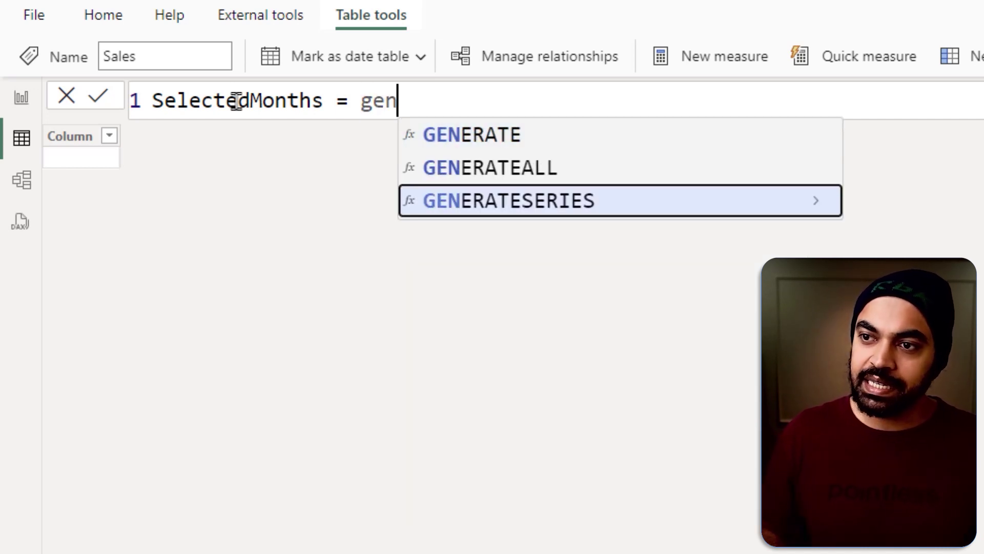
pyautogui.press('Tab')
pyautogui.write('1,')
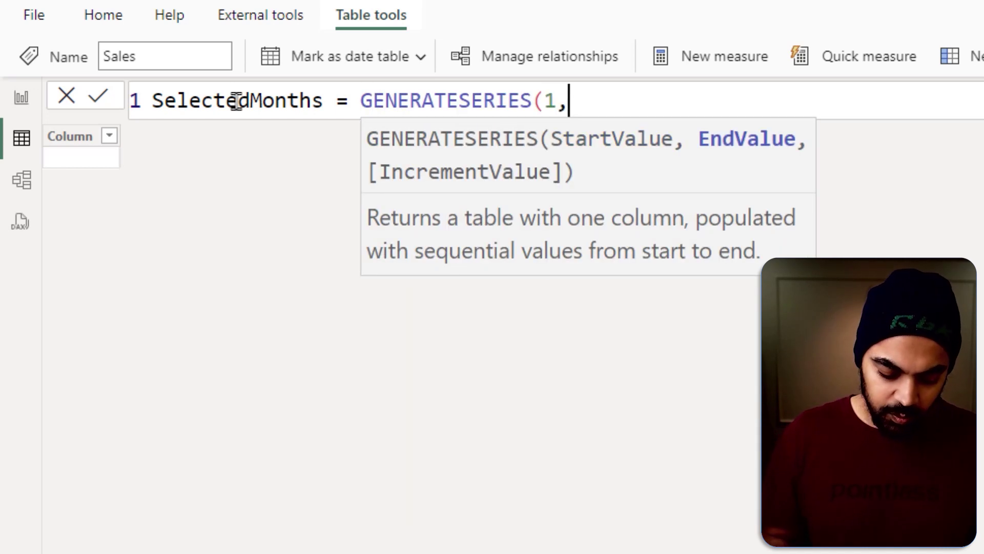
pyautogui.write('12)')
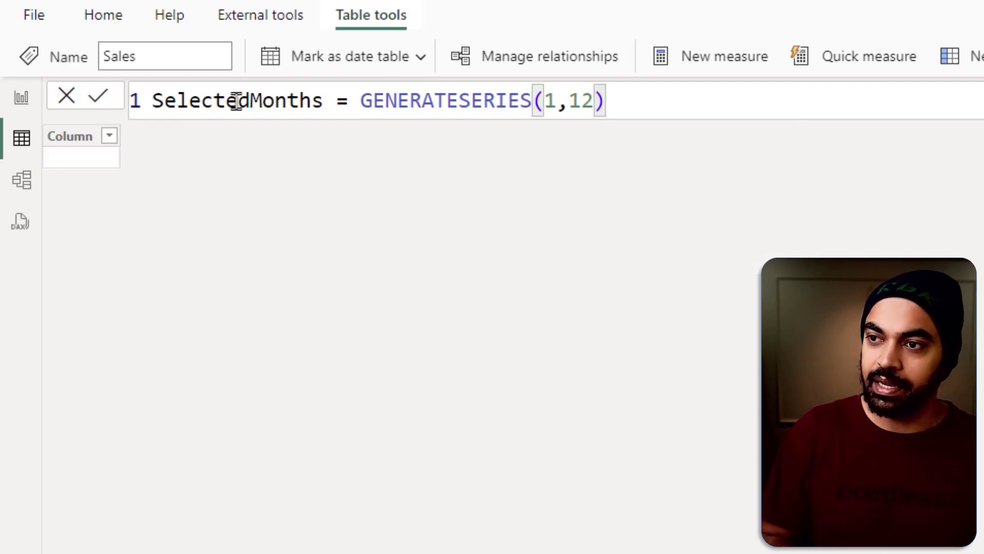
pyautogui.press('Return')
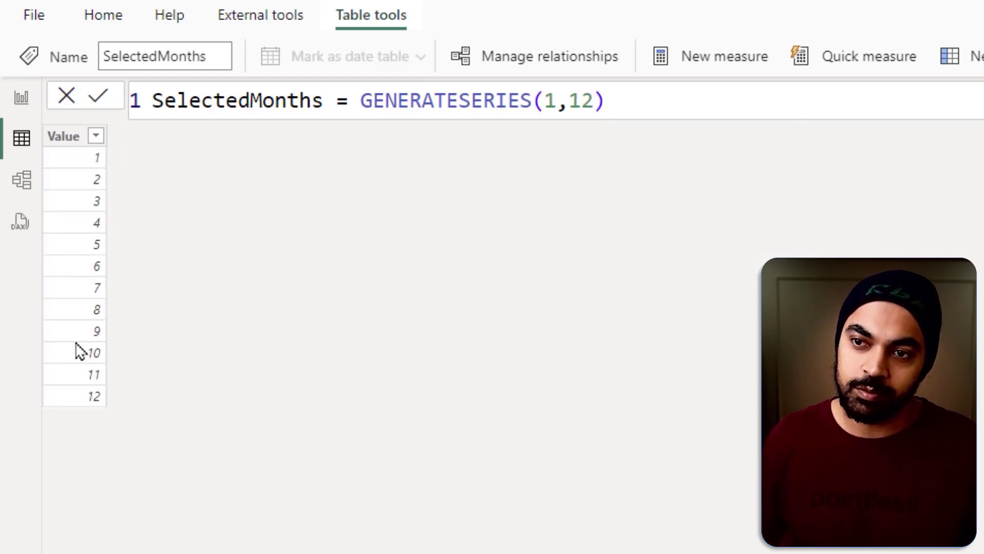
pyautogui.moveTo(41, 116); pyautogui.dragTo(120, 416)
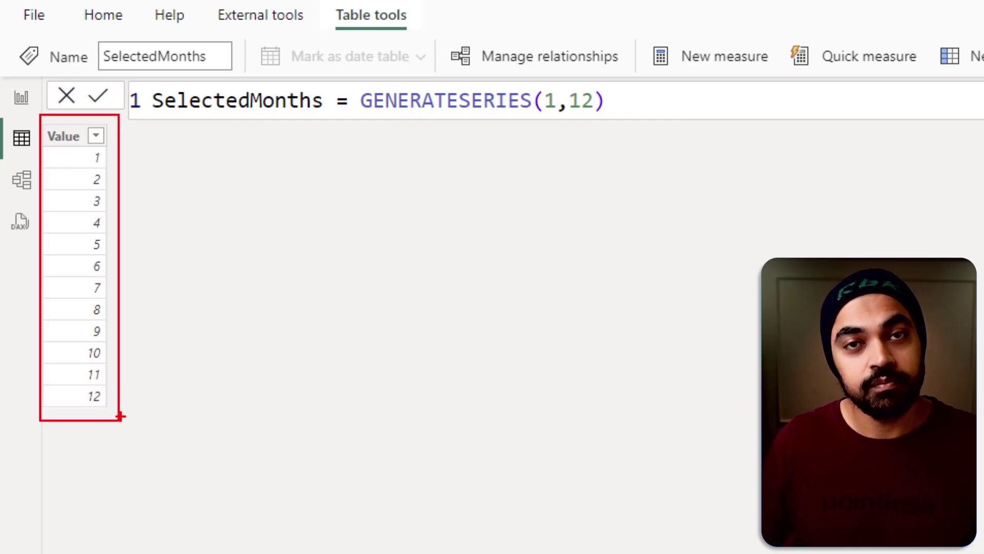
# Add a button-style slicer on the SelectedMonths Value field to the report page and shrink it to fit beside the matrix.
pyautogui.click(21, 98)
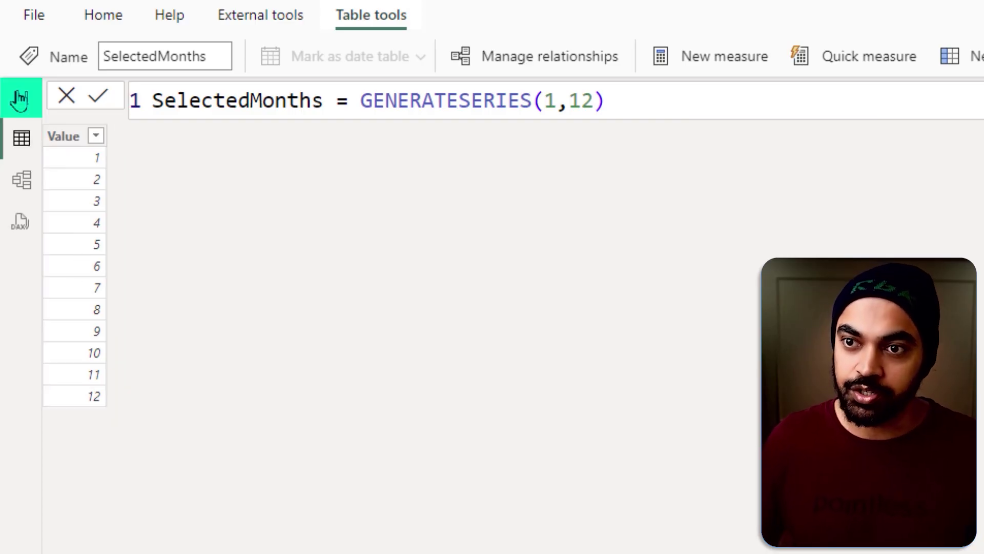
pyautogui.rightClick(263, 238)
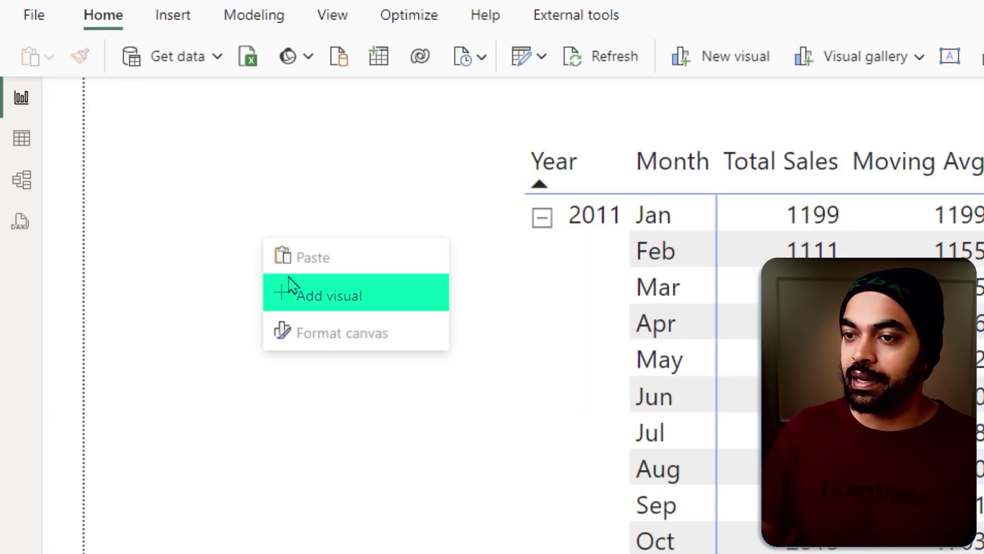
pyautogui.click(331, 295)
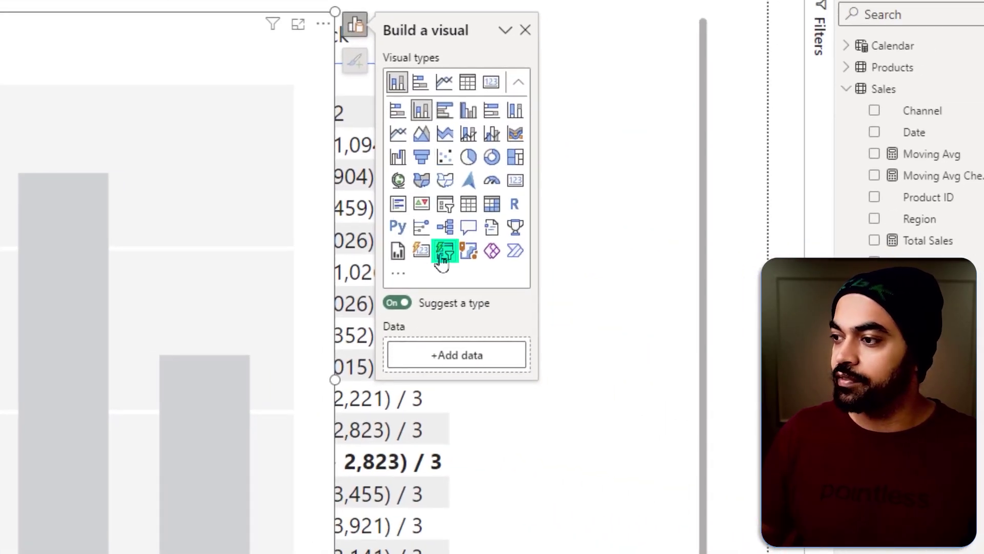
pyautogui.click(445, 251)
pyautogui.click(461, 354)
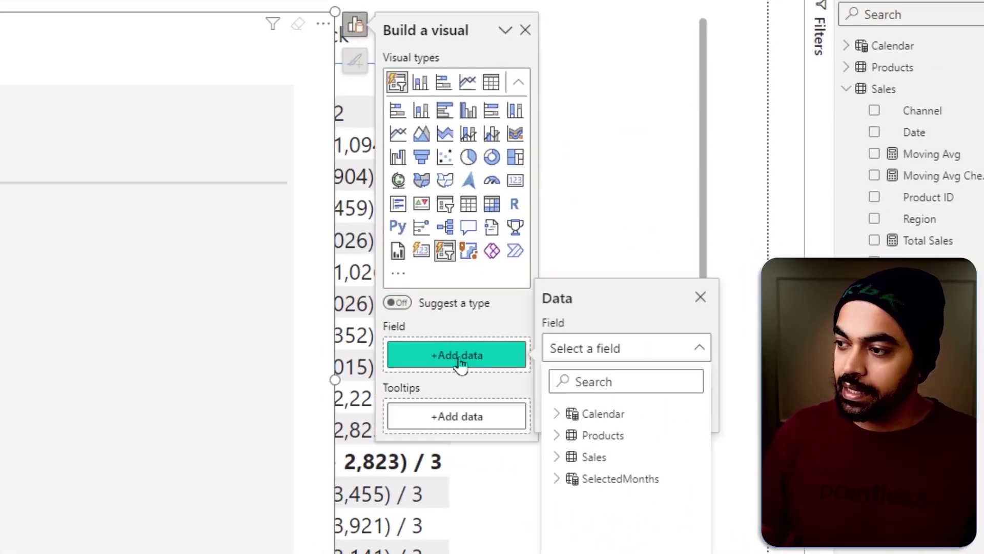
pyautogui.write('value')
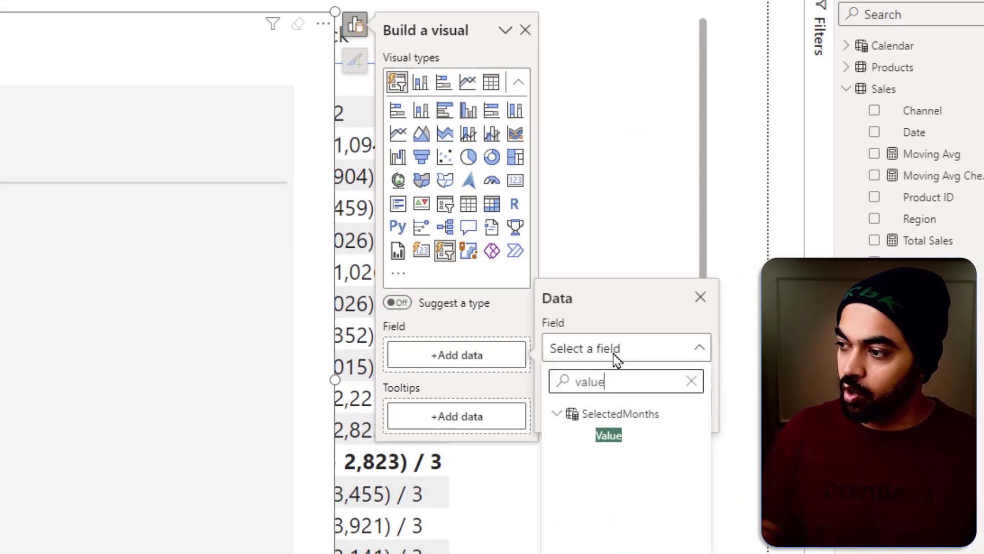
pyautogui.click(595, 440)
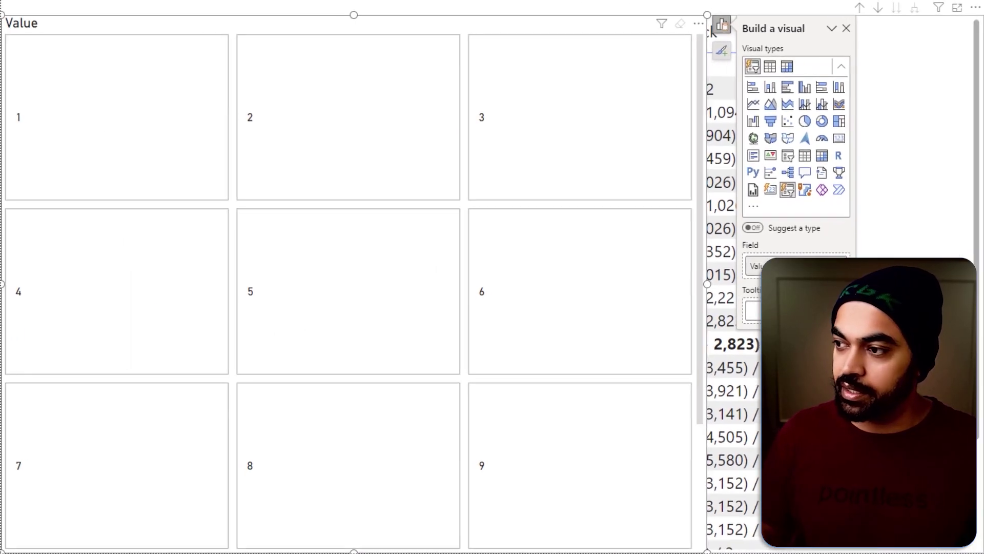
pyautogui.moveTo(710, 548); pyautogui.dragTo(263, 259)
# Try several month counts in the Value slicer, such as 2, 4, 6 and 8, finishing with 5 selected.
pyautogui.click(112, 102)
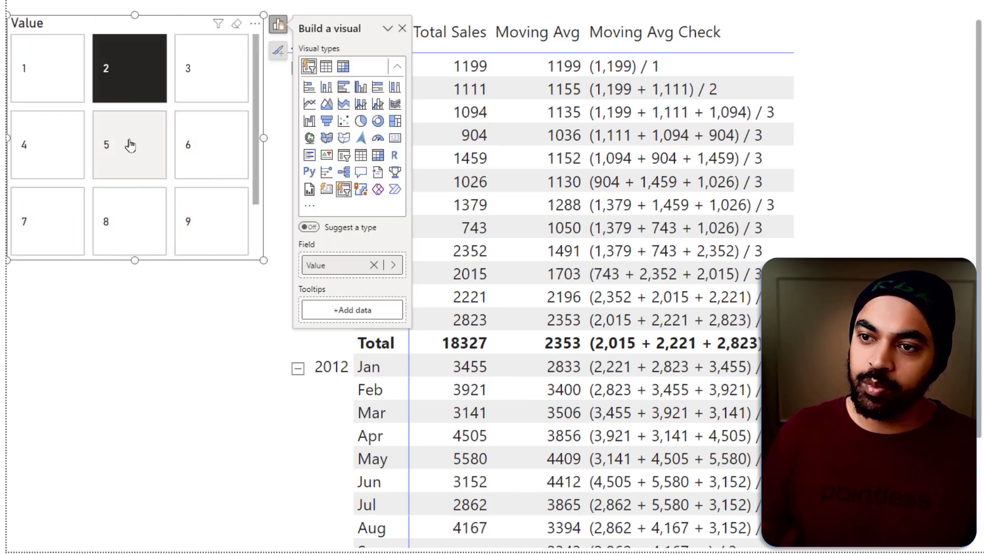
pyautogui.click(127, 149)
pyautogui.click(37, 154)
pyautogui.click(205, 146)
pyautogui.click(213, 99)
pyautogui.click(190, 220)
pyautogui.click(131, 218)
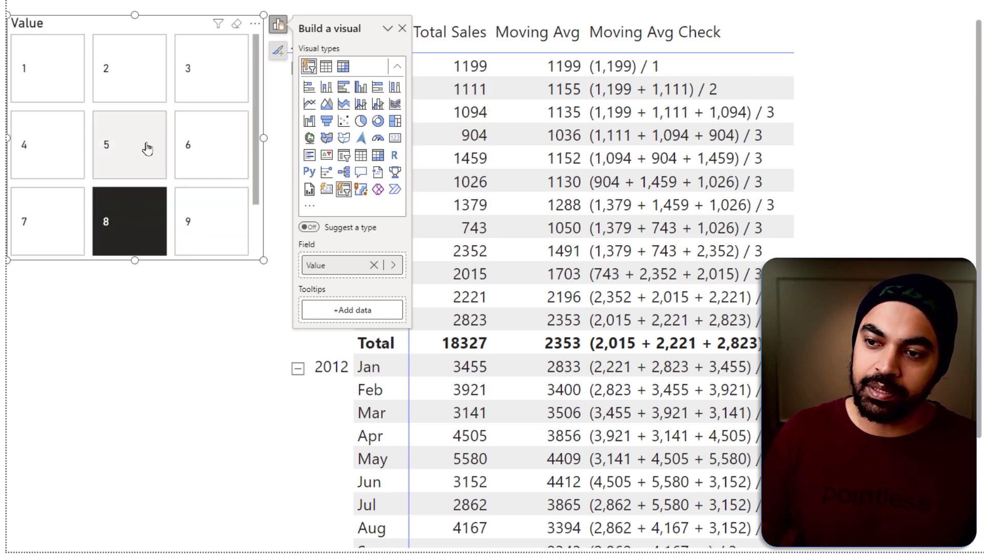
pyautogui.click(146, 149)
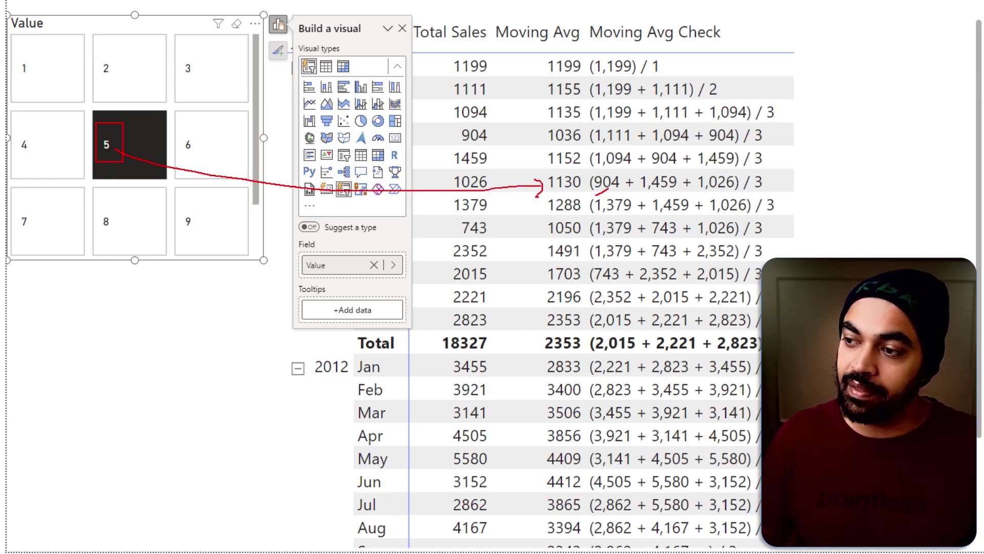
pyautogui.press('Escape')
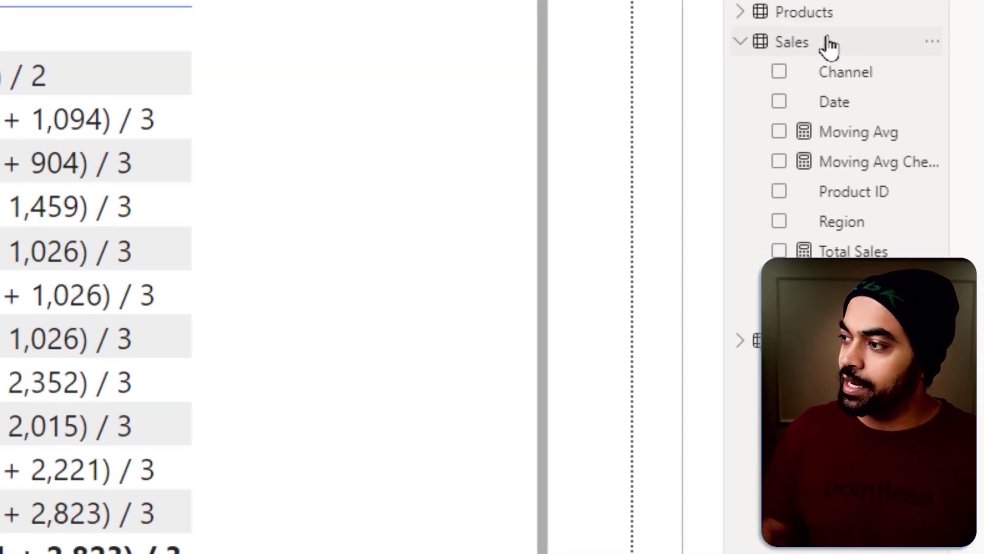
# Create a SelectedMonth measure in the Sales table that returns SELECTEDVALUE of SelectedMonths[Value].
pyautogui.rightClick(815, 54)
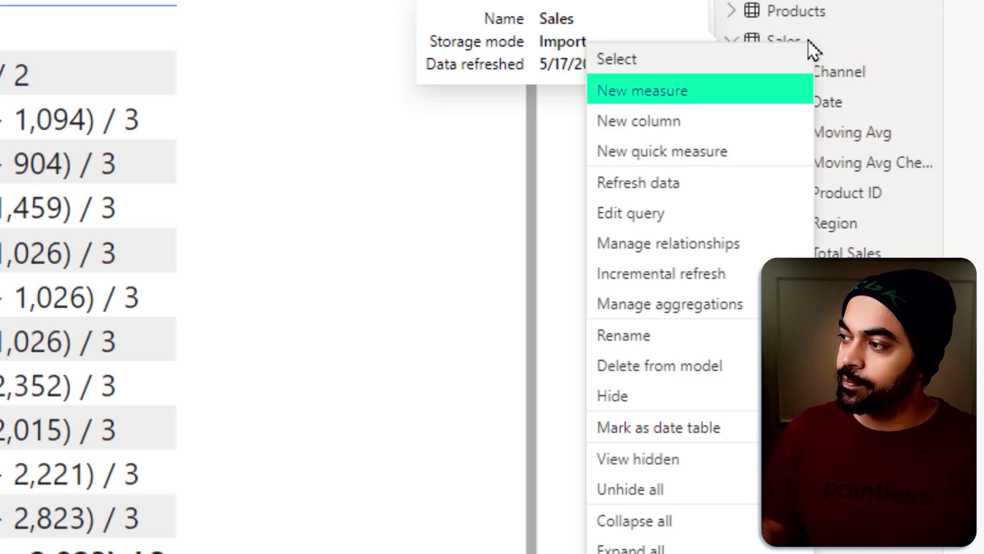
pyautogui.click(731, 103)
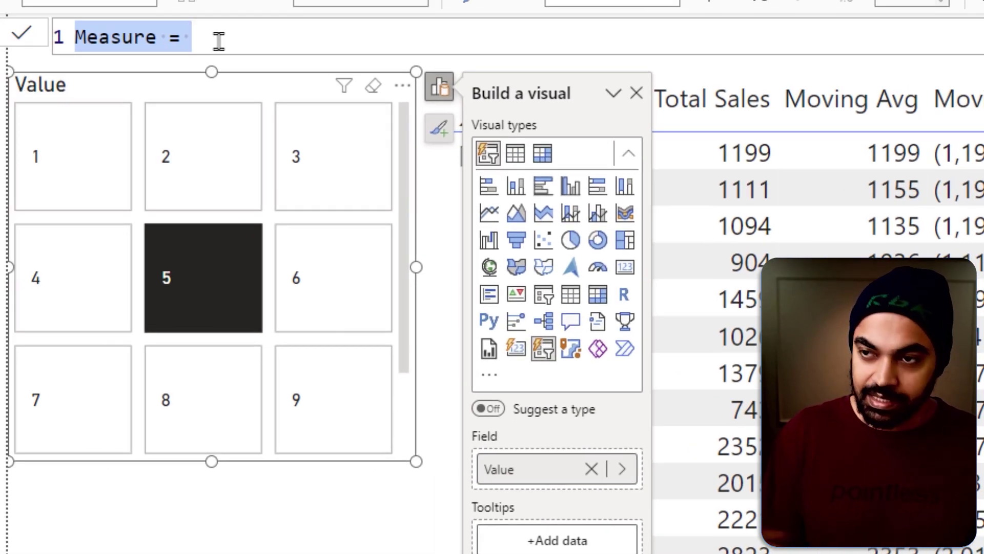
pyautogui.write('SelectedMon')
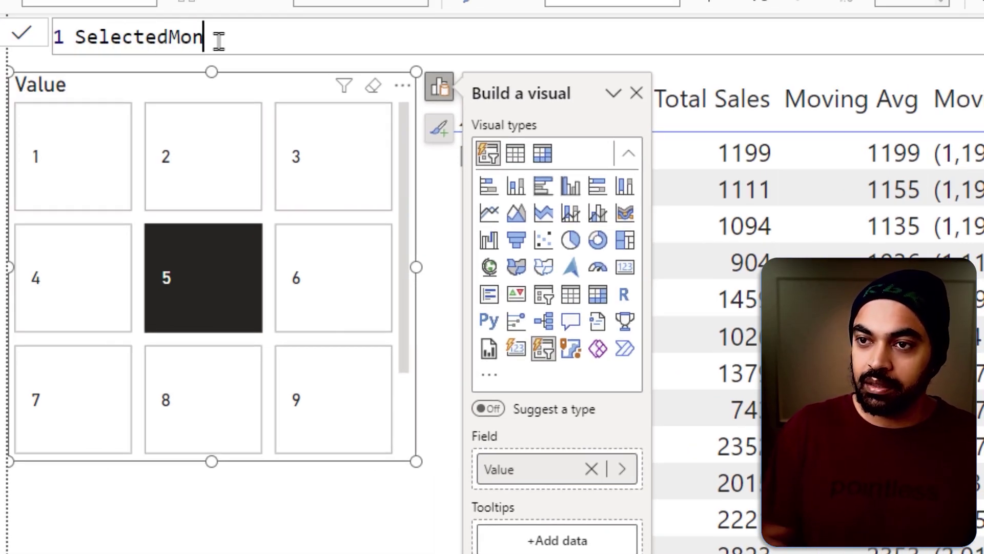
pyautogui.write('th = sele')
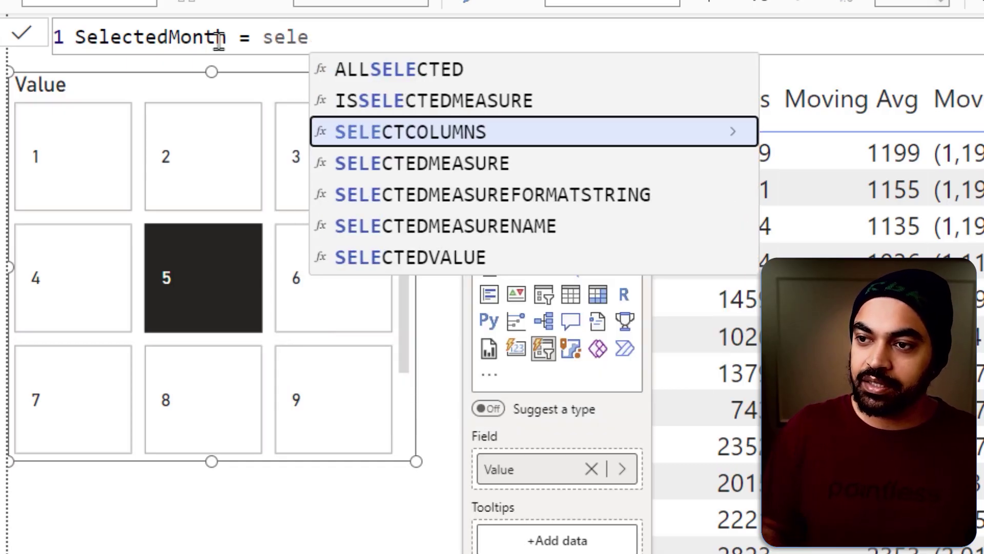
pyautogui.press('Down')
pyautogui.press('Down')
pyautogui.press('Down')
pyautogui.press('Down')
pyautogui.press('Tab')
pyautogui.write('valu')
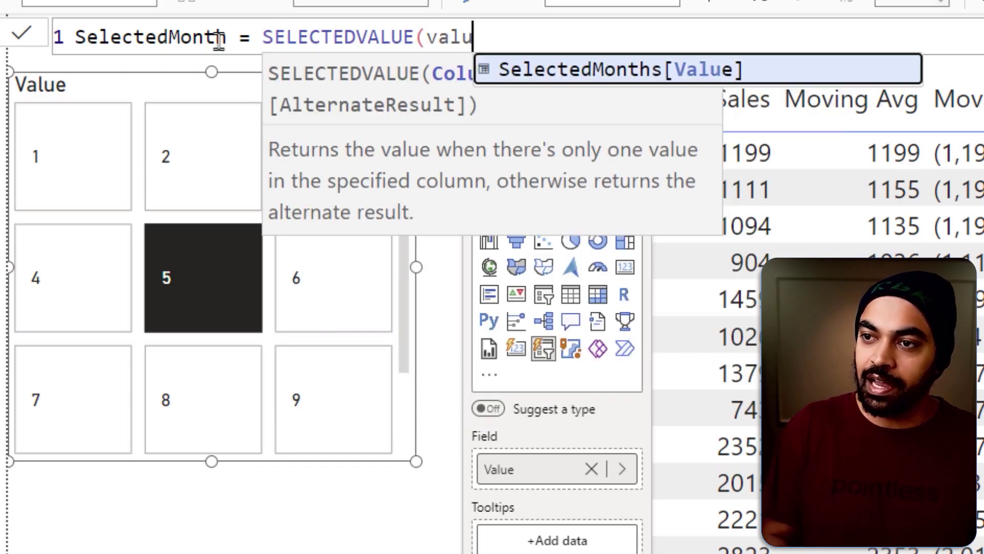
pyautogui.press('Tab')
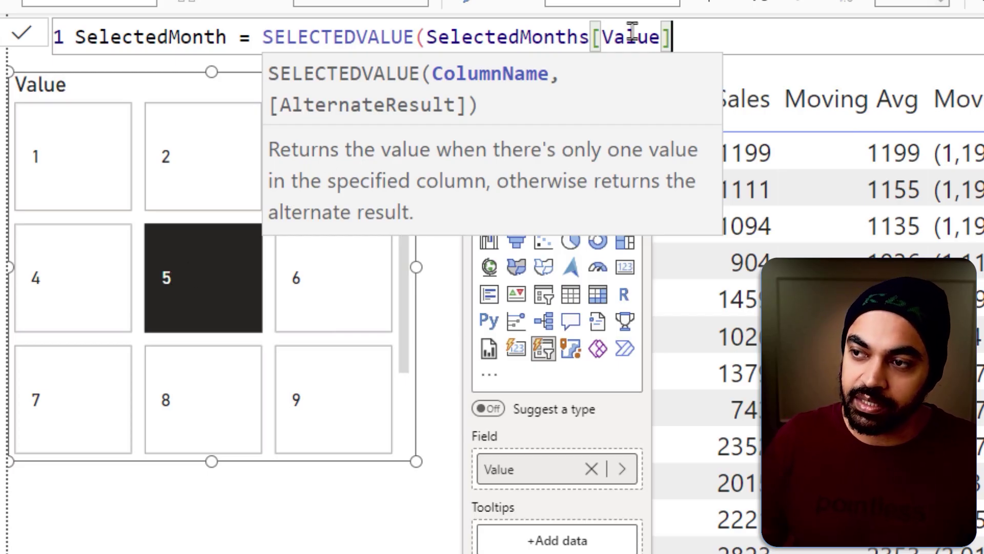
# Set 3 as the alternate result of SELECTEDVALUE and commit the SelectedMonth measure.
pyautogui.write(',')
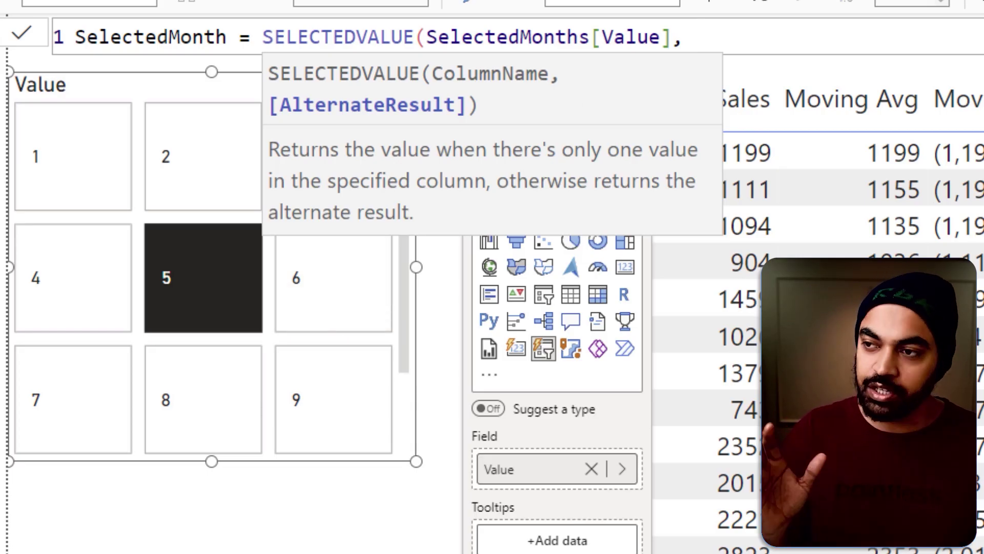
pyautogui.write('3')
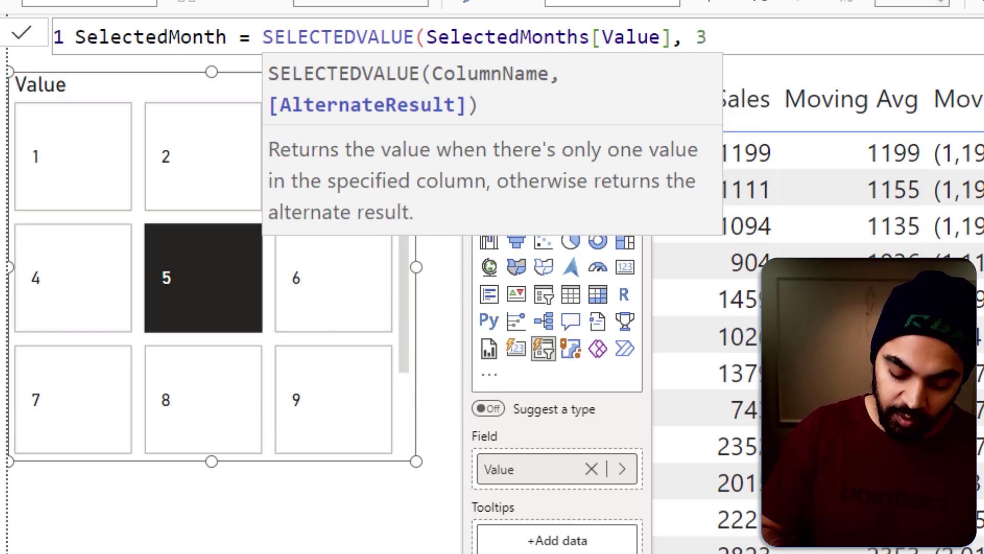
pyautogui.write(')')
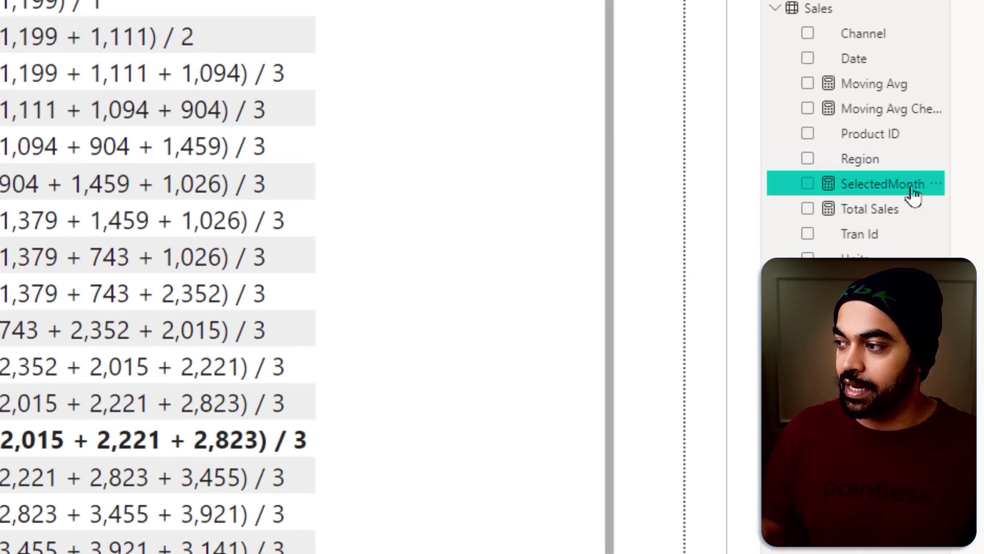
# Test SelectedMonth in a temporary card below the slicer with 6, no selection and 5, and delete the card.
pyautogui.moveTo(914, 196); pyautogui.dragTo(204, 429)
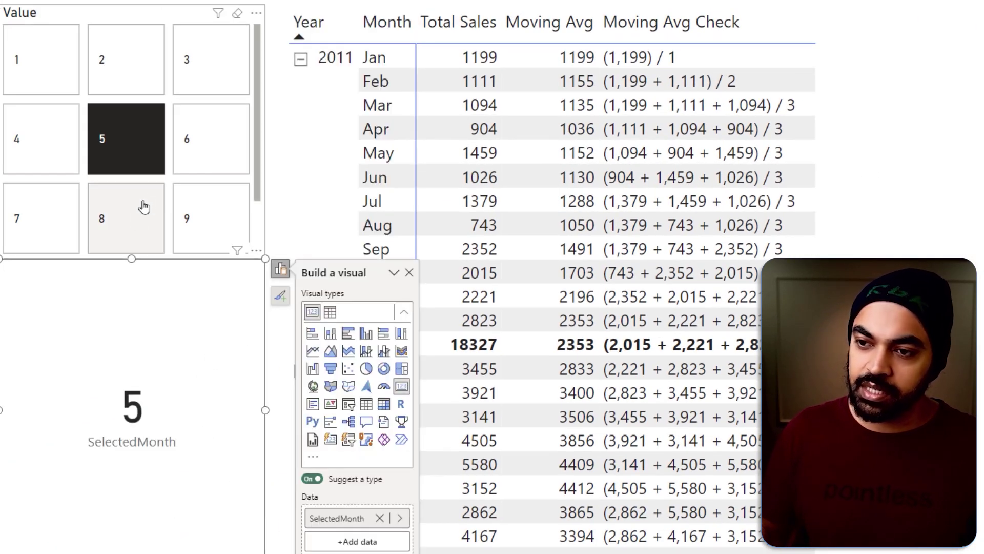
pyautogui.click(194, 164)
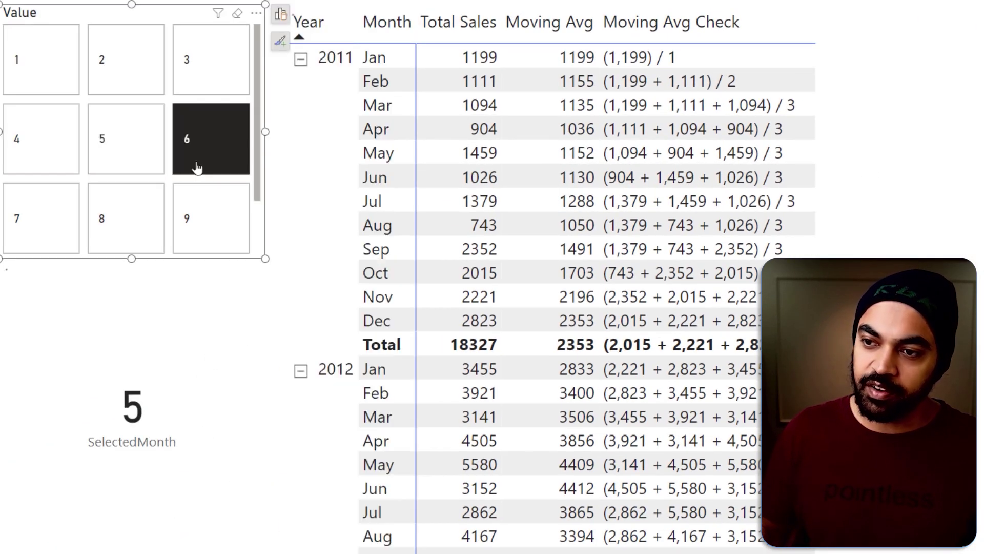
pyautogui.click(140, 160)
pyautogui.click(187, 163)
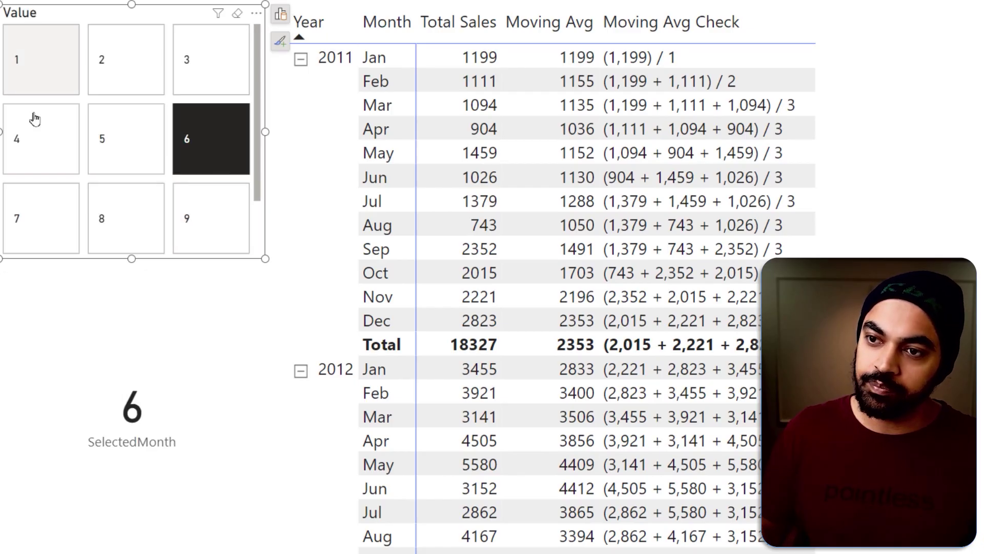
pyautogui.click(204, 149)
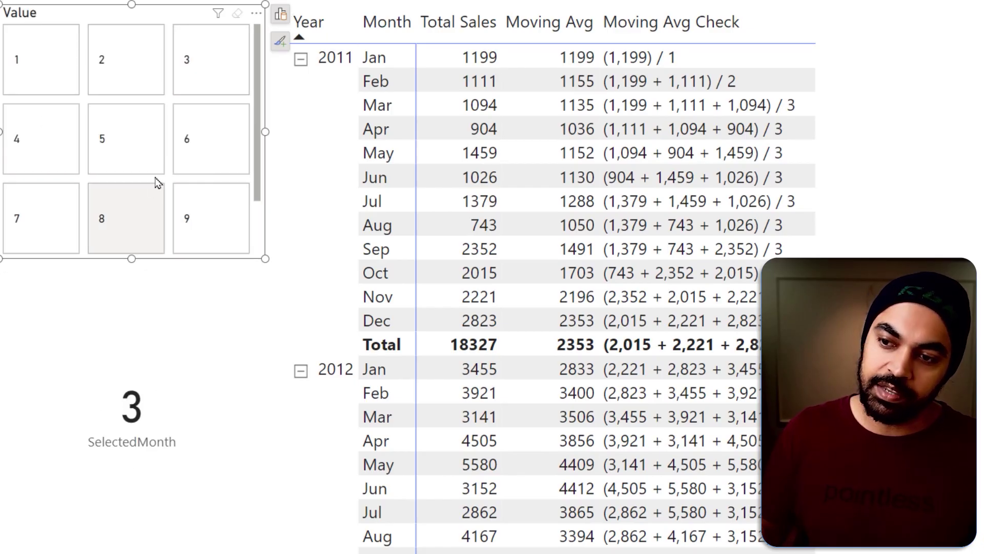
pyautogui.click(139, 158)
pyautogui.click(165, 344)
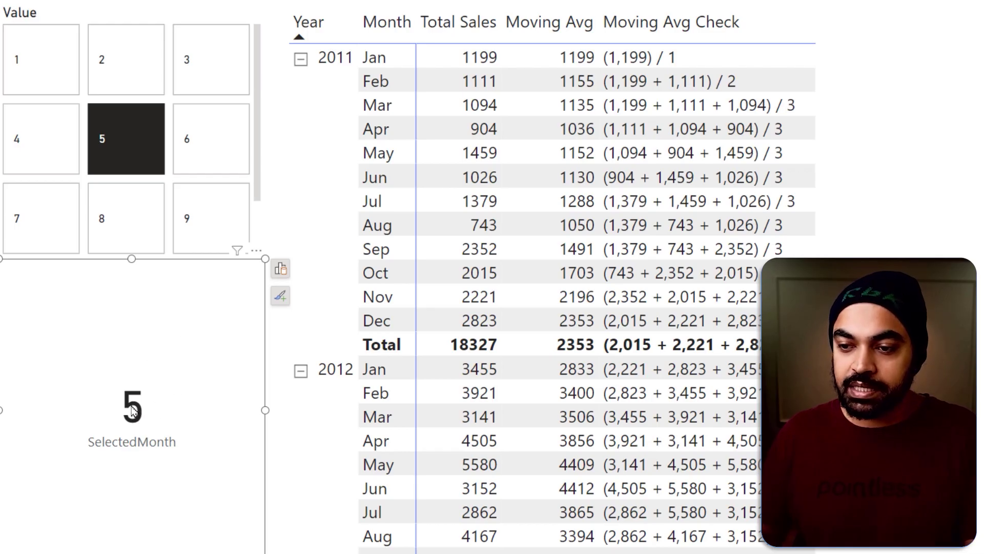
pyautogui.press('Delete')
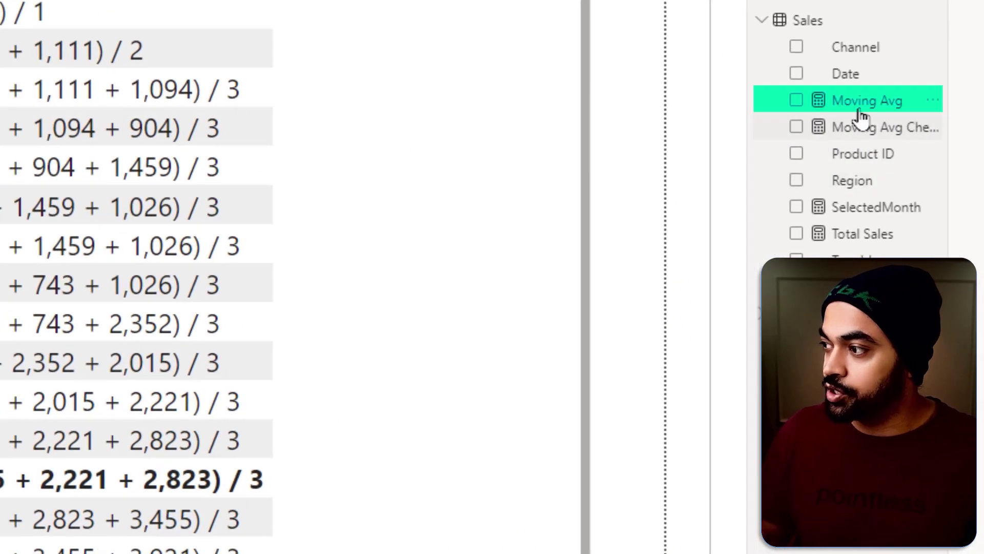
# Replace the fixed 3 in the DATESINPERIOD of the Moving Avg measure with [SelectedMonth] and commit it.
pyautogui.click(861, 107)
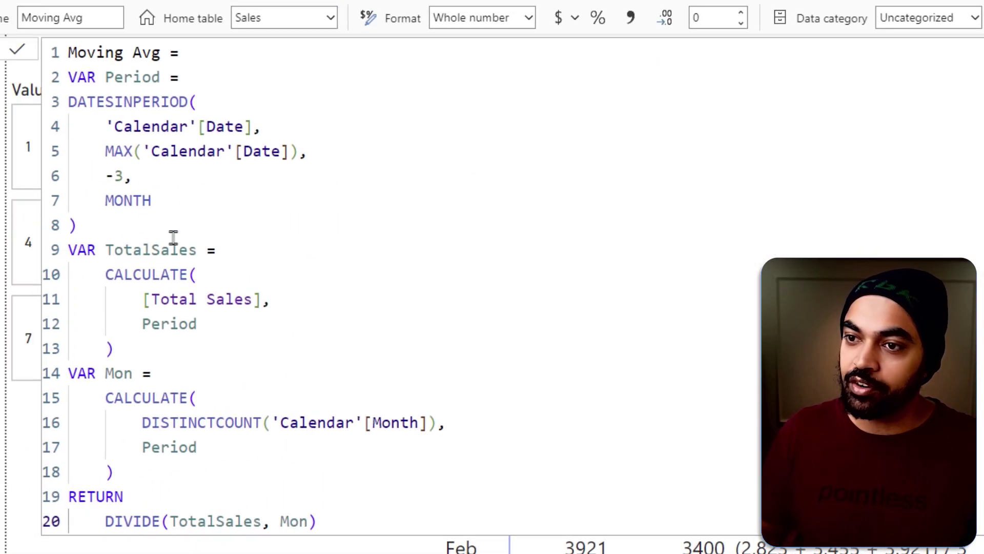
pyautogui.click(123, 176)
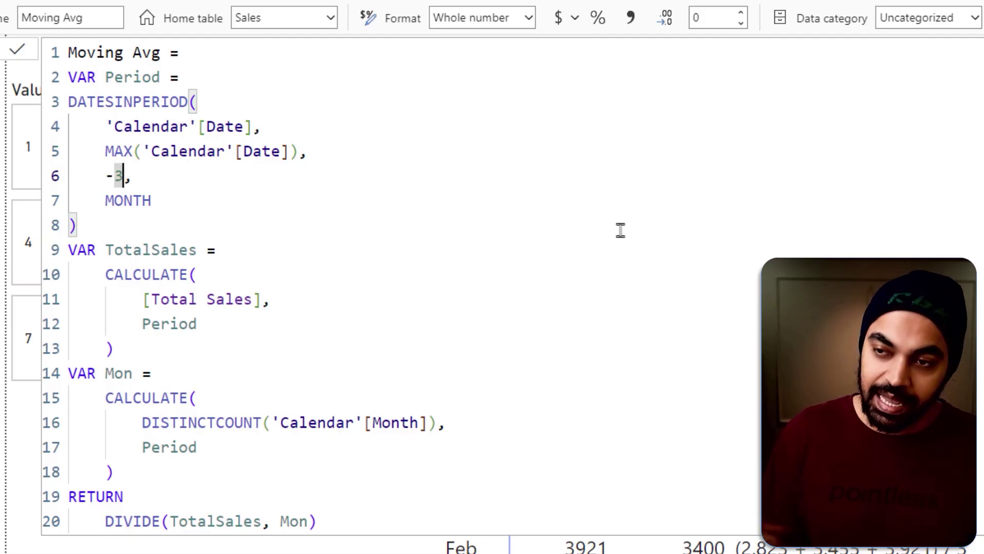
pyautogui.write('sele')
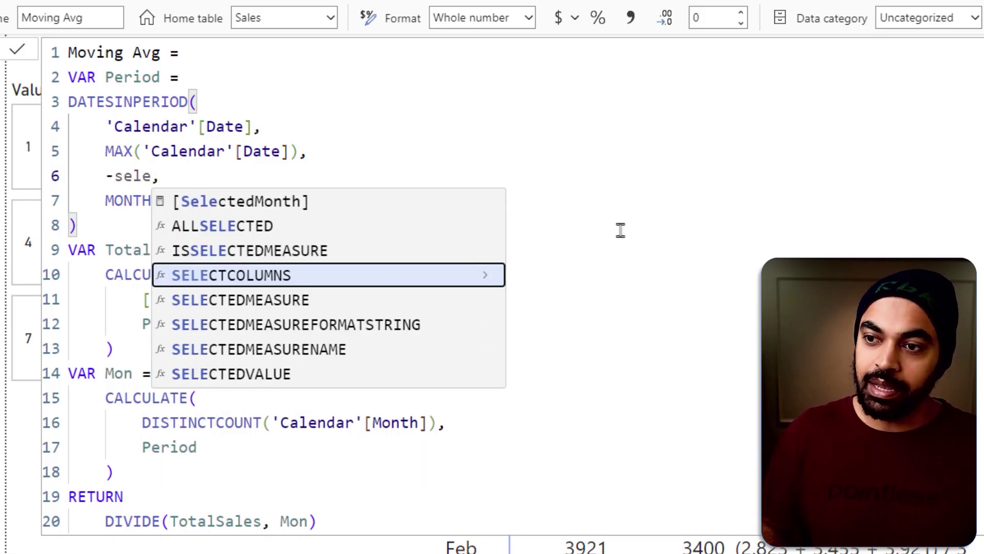
pyautogui.press('Up')
pyautogui.press('Up')
pyautogui.press('Up')
pyautogui.press('Tab')
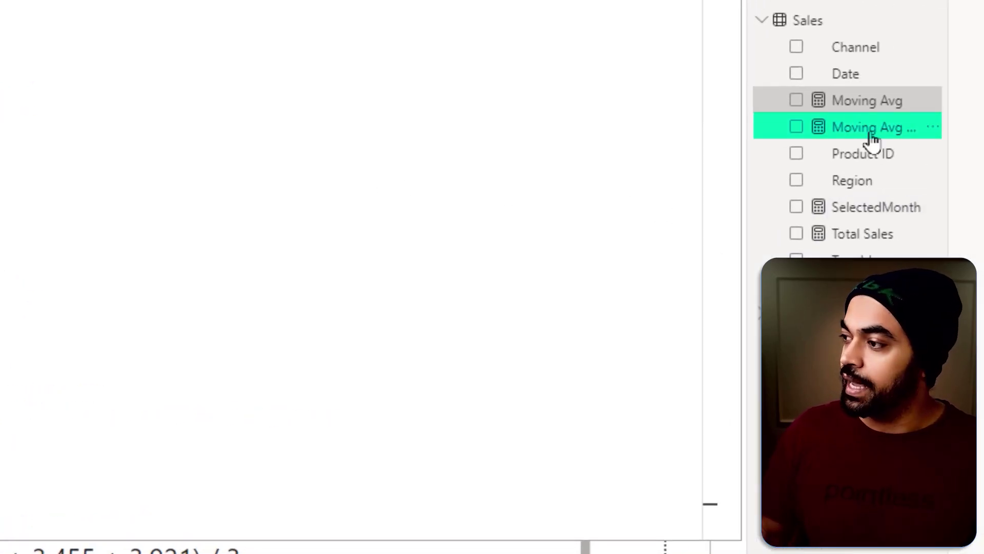
# Replace the fixed 3 in the DATESINPERIOD of Moving Avg Check with [SelectedMonth] and commit the measure.
pyautogui.click(871, 136)
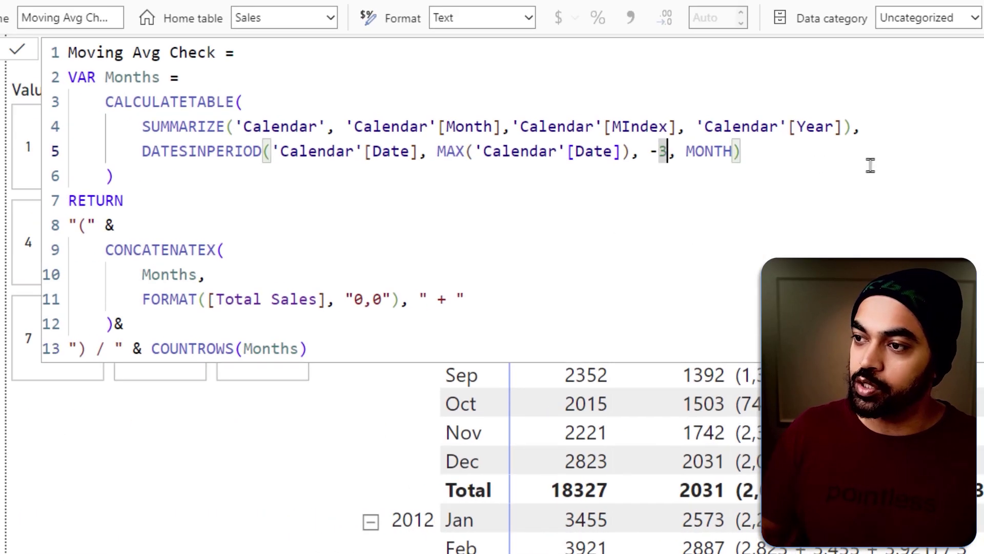
pyautogui.press('BackSpace')
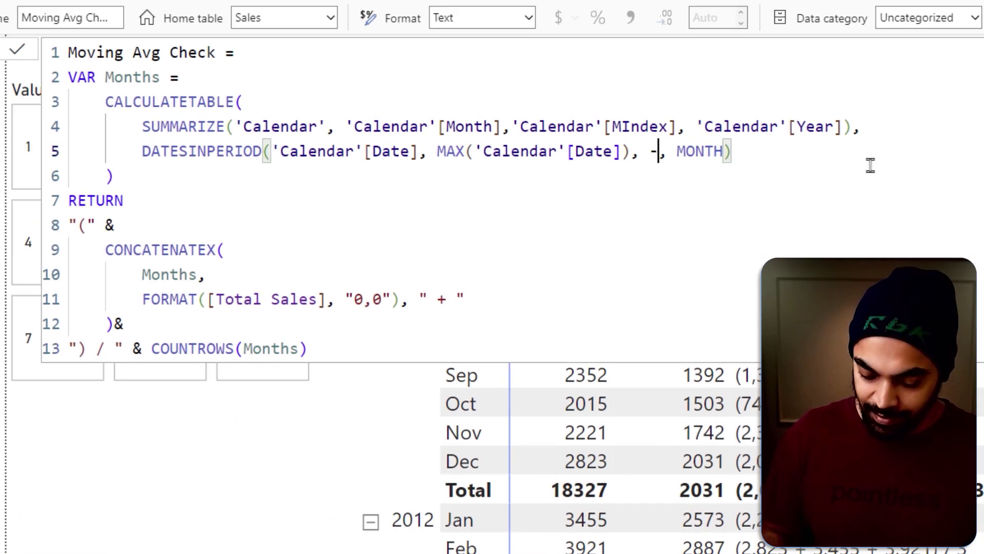
pyautogui.write('sele')
pyautogui.press('Up')
pyautogui.press('Up')
pyautogui.press('Up')
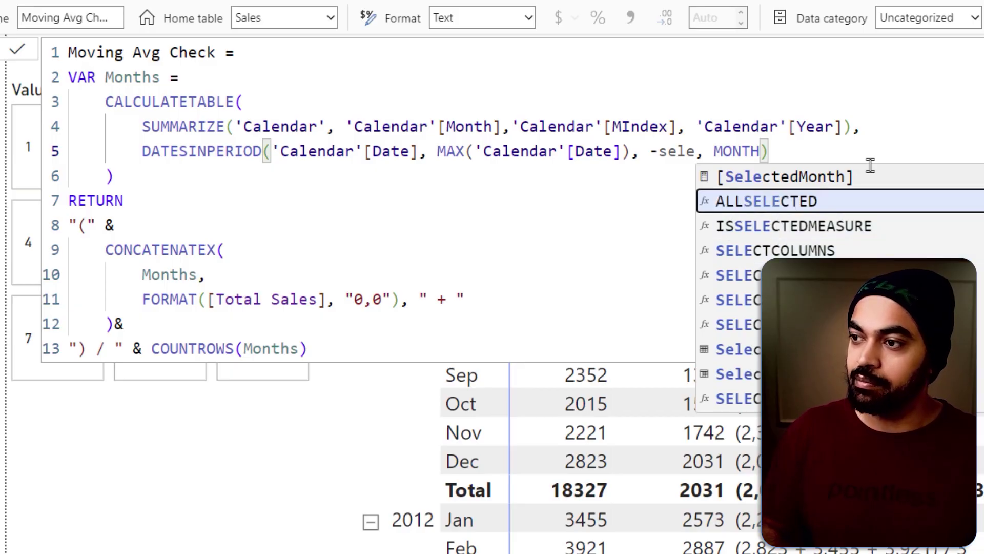
pyautogui.press('Tab')
pyautogui.press('Return')
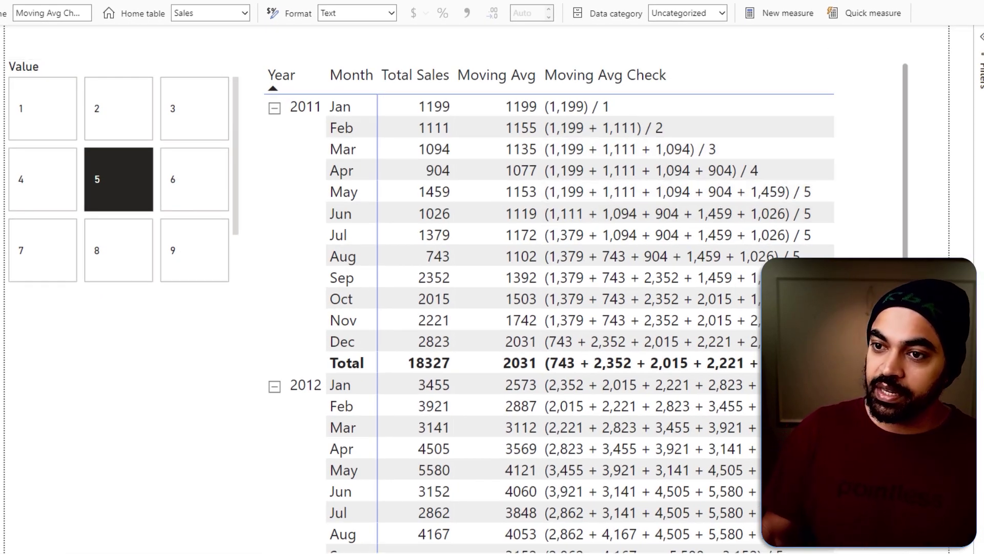
# Check the matrix's moving averages for month counts 1 to 5 in the Value slicer, finishing with 5 selected.
pyautogui.click(55, 135)
pyautogui.click(101, 121)
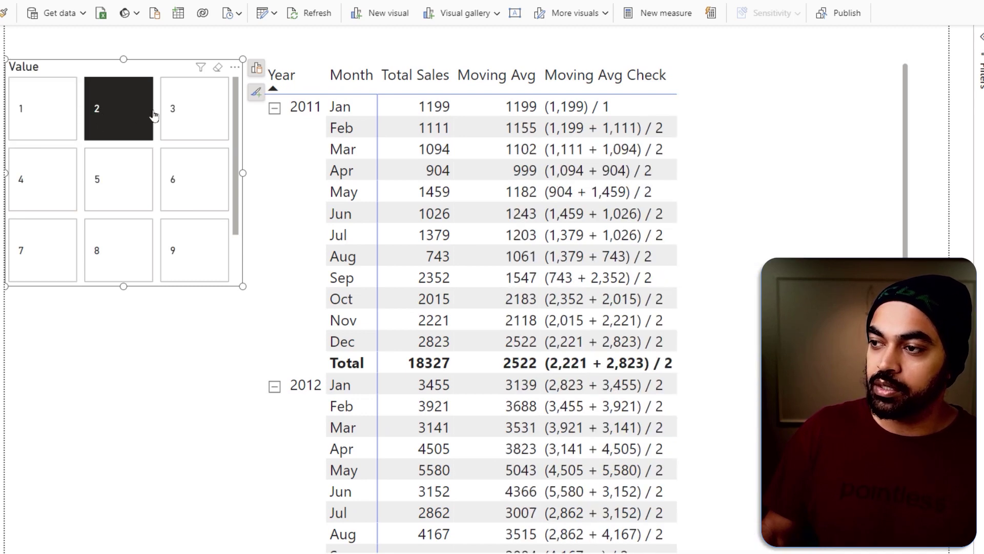
pyautogui.click(199, 115)
pyautogui.click(27, 180)
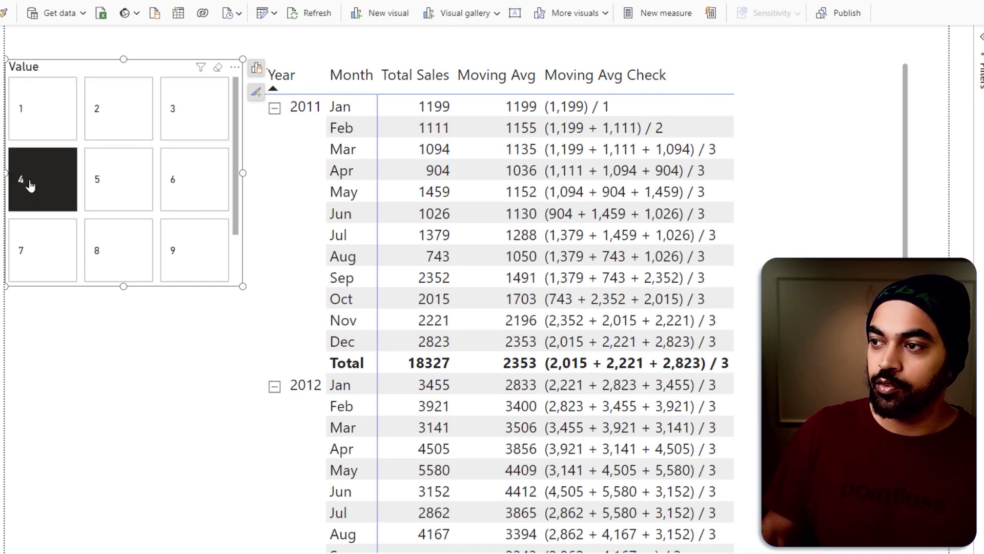
pyautogui.click(116, 197)
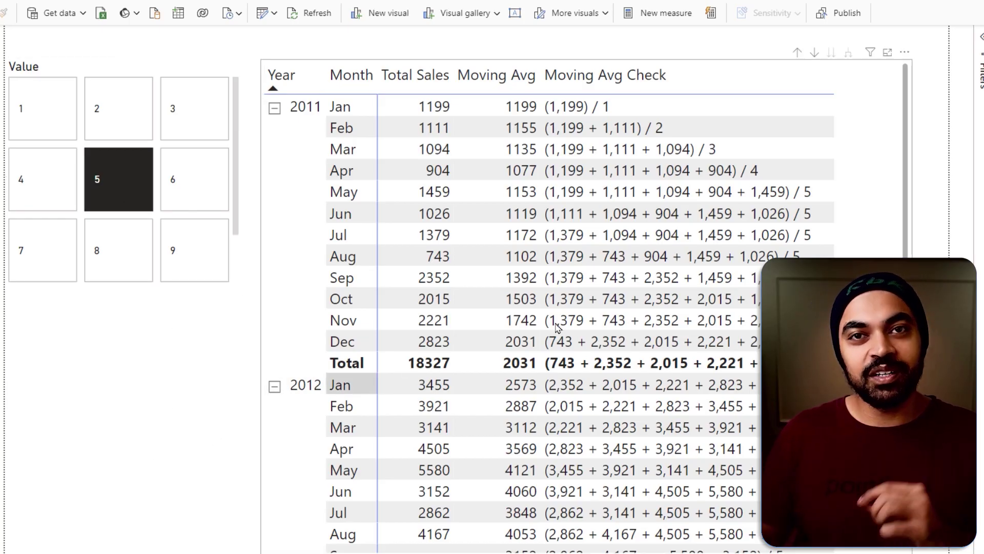
# Convert the matrix into a line chart of Total Sales and Moving Avg by Year and Month, and review its field assignments.
pyautogui.click(884, 168)
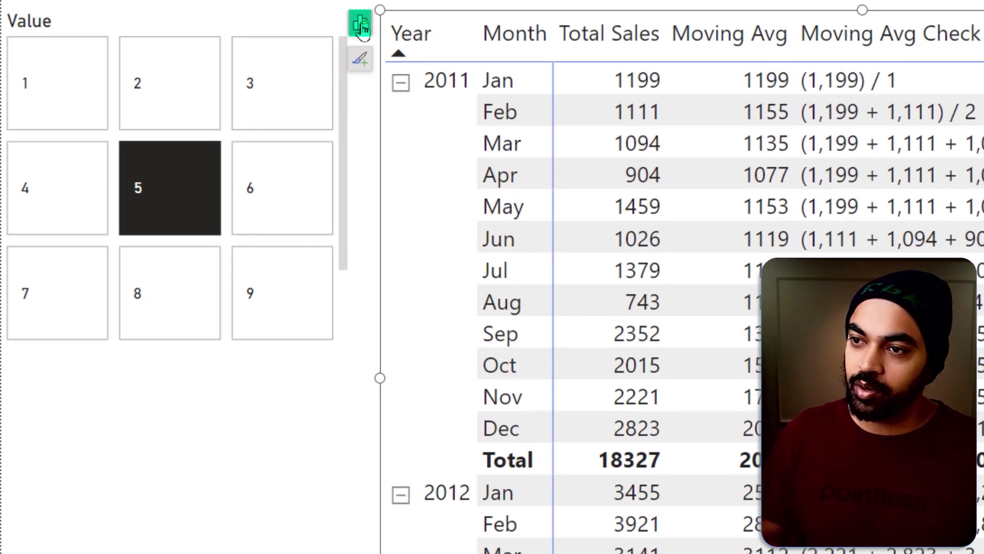
pyautogui.click(248, 68)
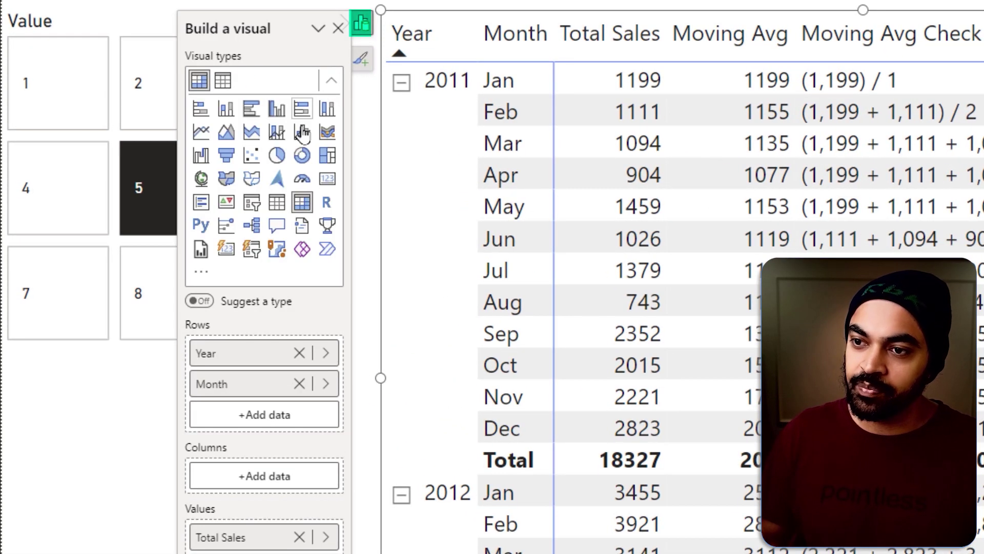
pyautogui.click(201, 132)
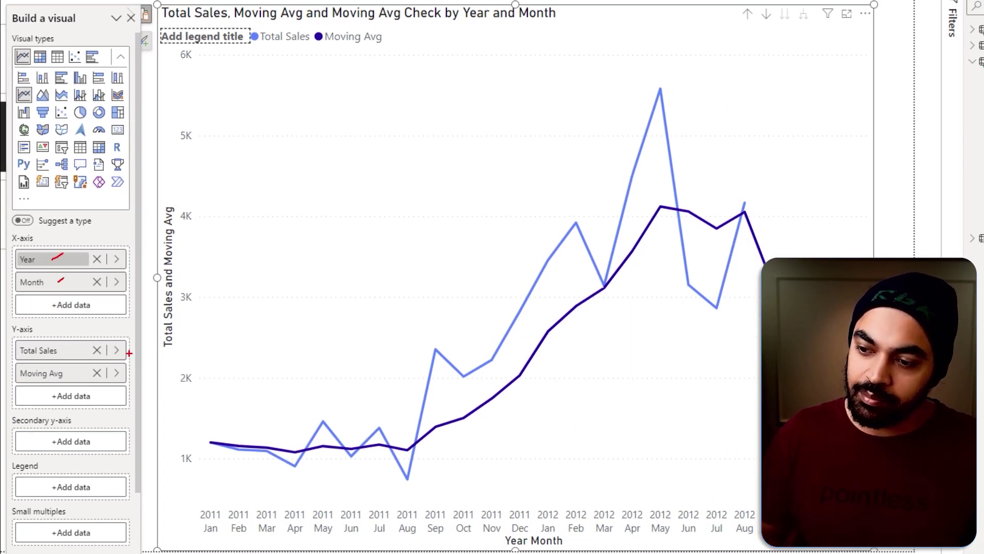
pyautogui.moveTo(193, 501); pyautogui.dragTo(357, 535)
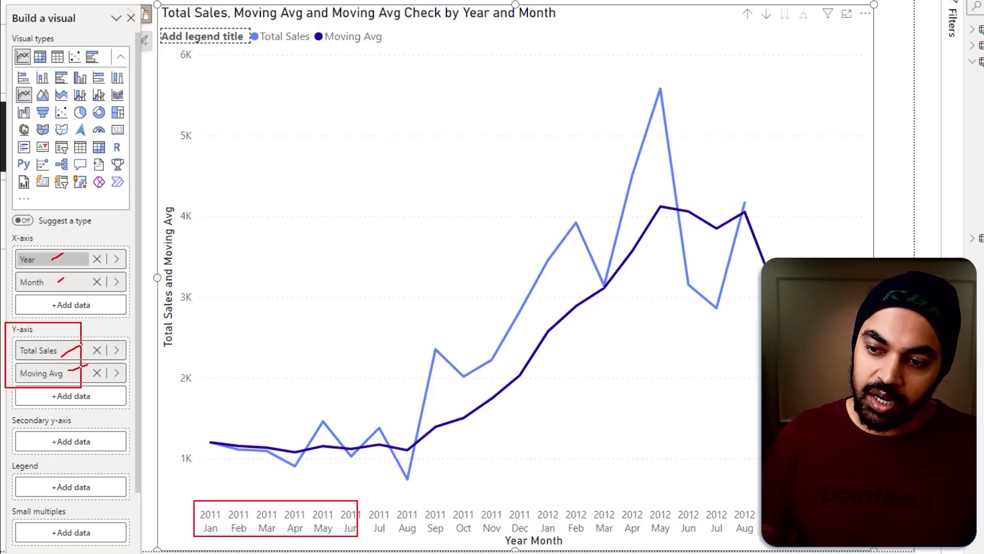
pyautogui.press('Escape')
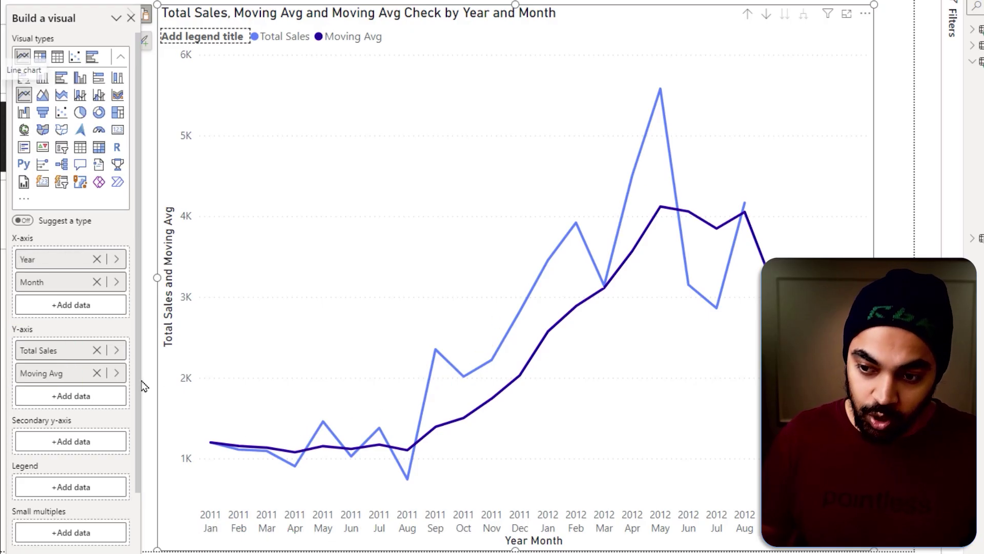
pyautogui.scroll(-2, 123, 390)
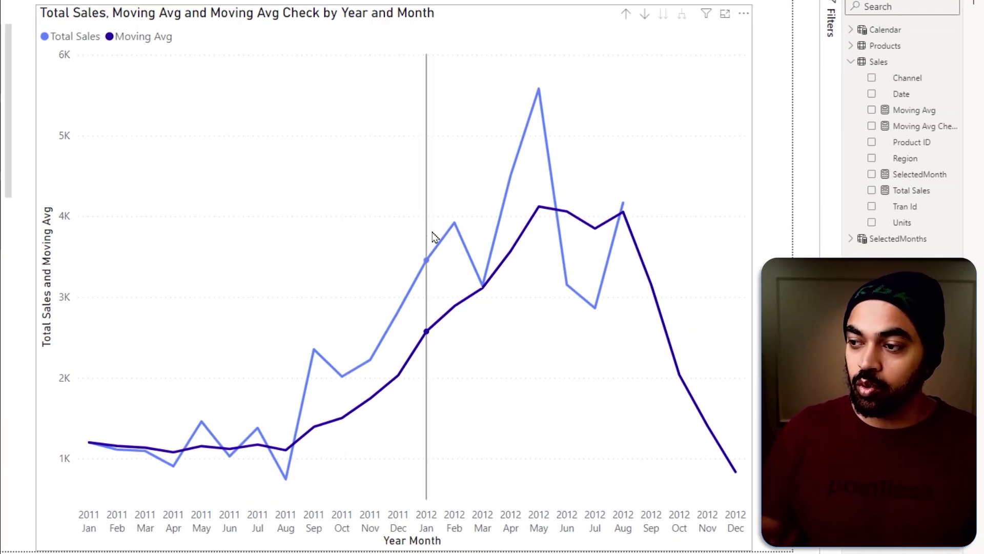
# Inspect the chart's tooltip for 2012 Jan and compare the Moving Avg line for month counts 2, 3, 6 and 9.
pyautogui.moveTo(429, 264)
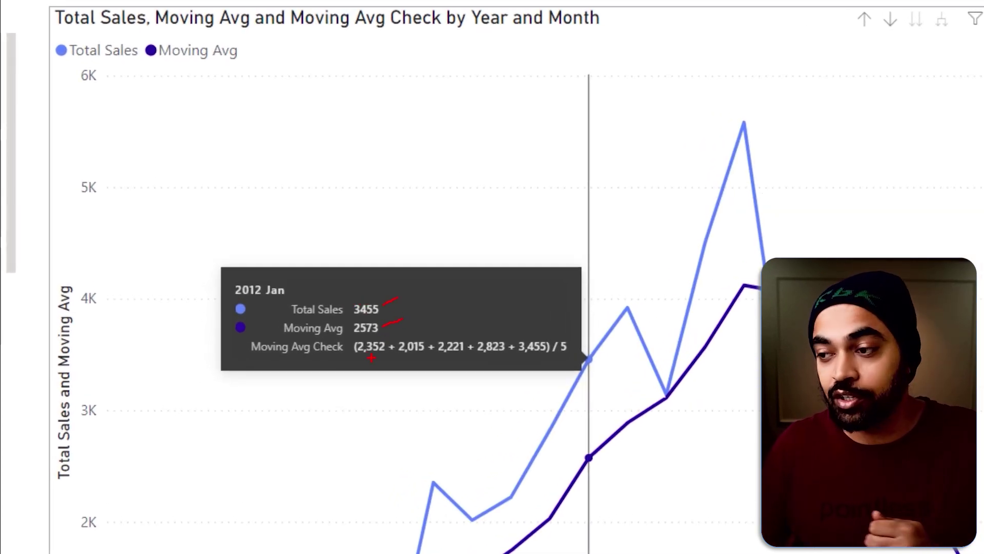
pyautogui.moveTo(361, 359); pyautogui.dragTo(485, 353)
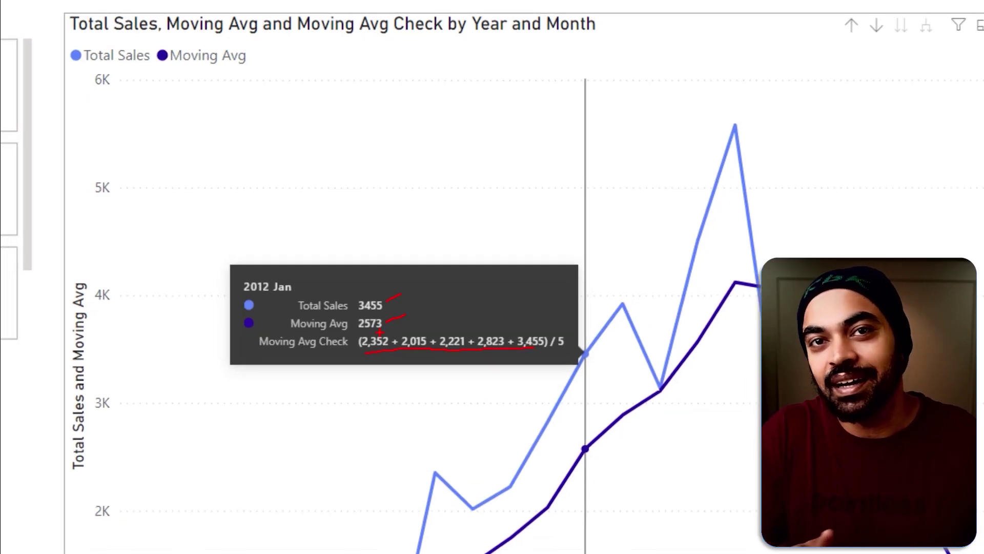
pyautogui.click(132, 139)
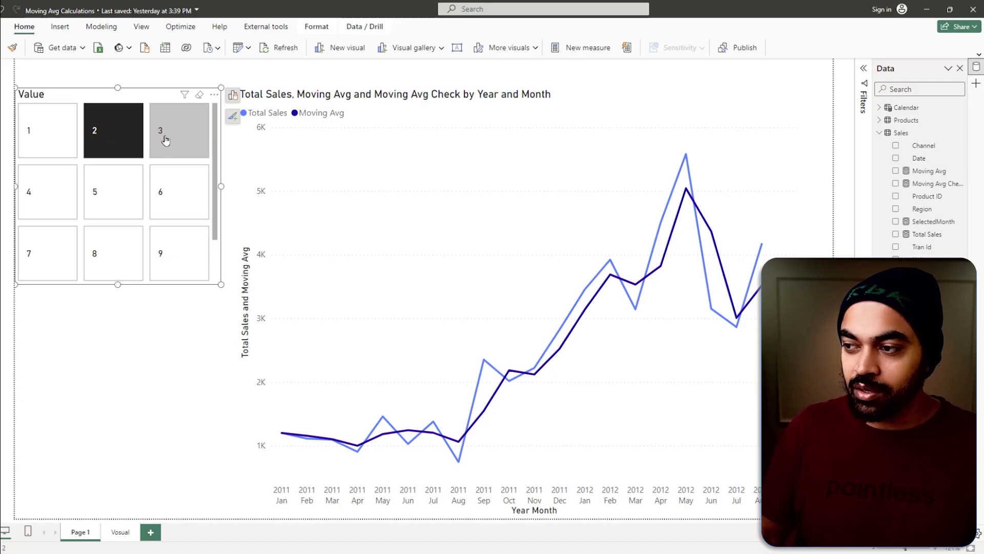
pyautogui.click(165, 140)
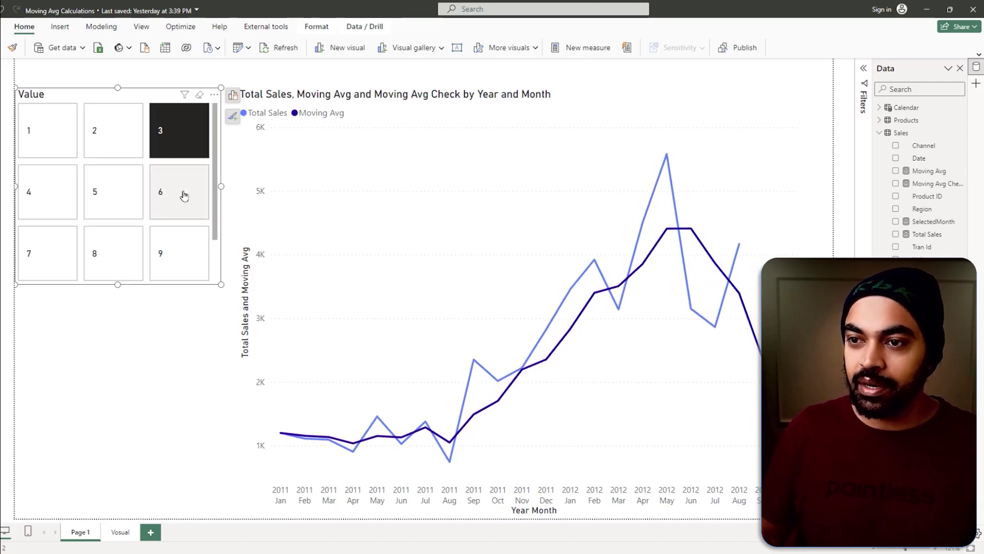
pyautogui.click(182, 194)
pyautogui.click(179, 252)
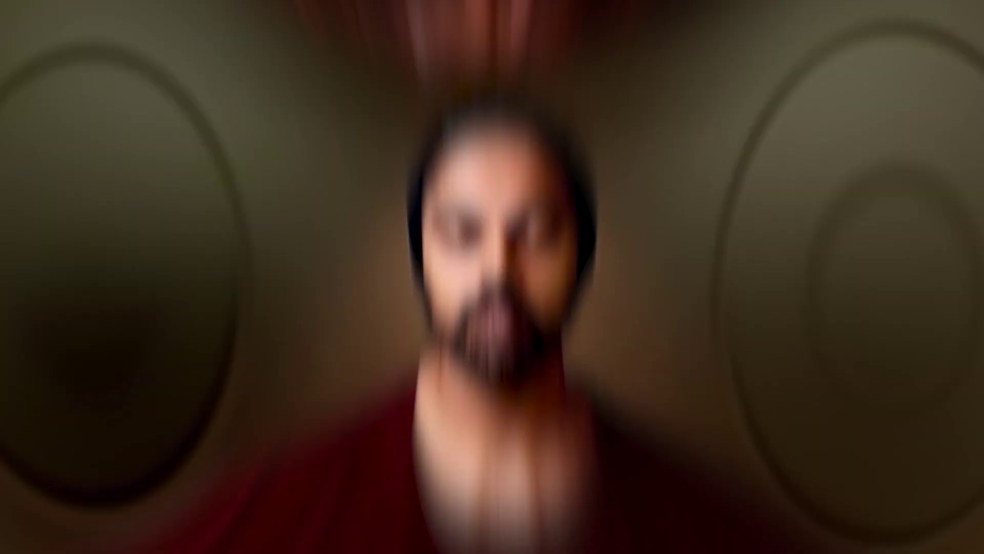